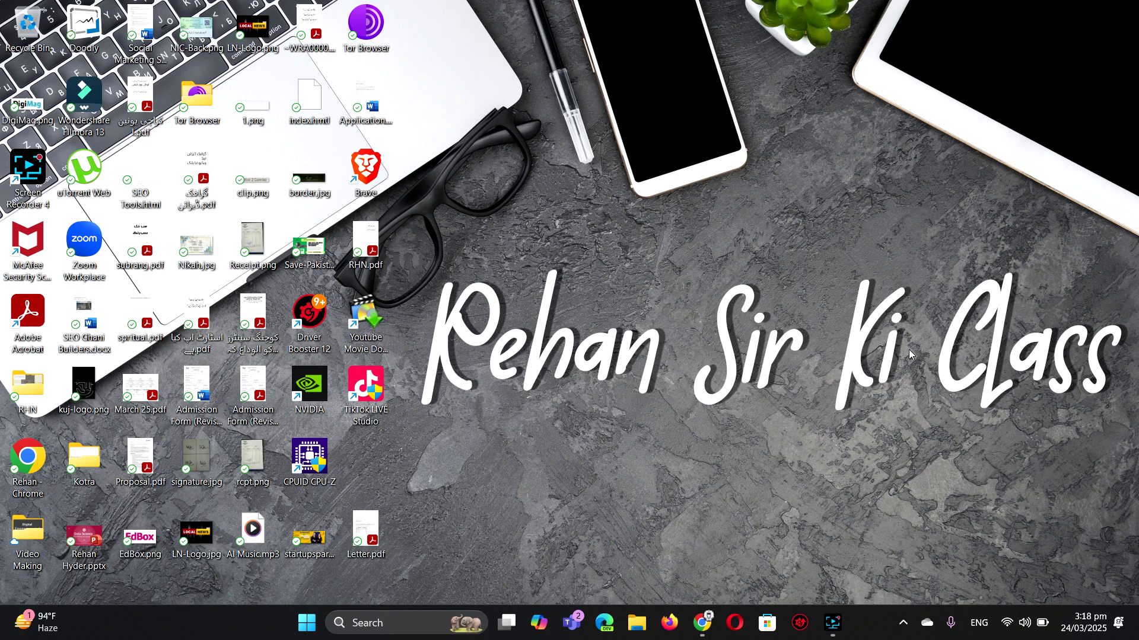
- Close the Instagram chats tab and load facebook.com in a new Chrome tab
{"action": "left_click", "coordinate": [701, 627]}
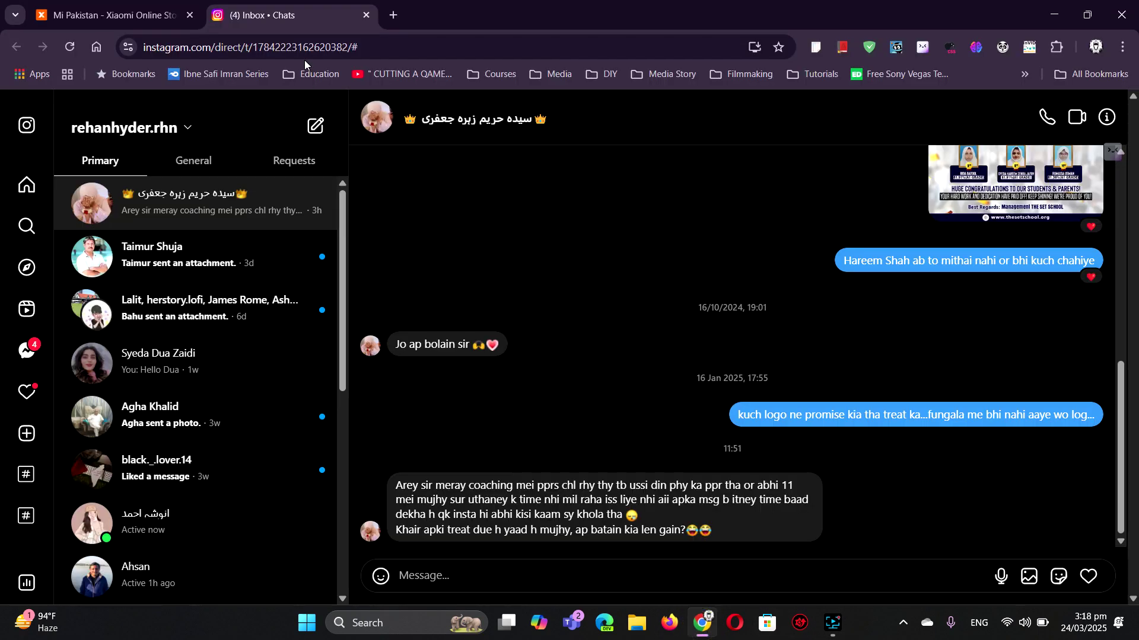
{"action": "left_click", "coordinate": [366, 16]}
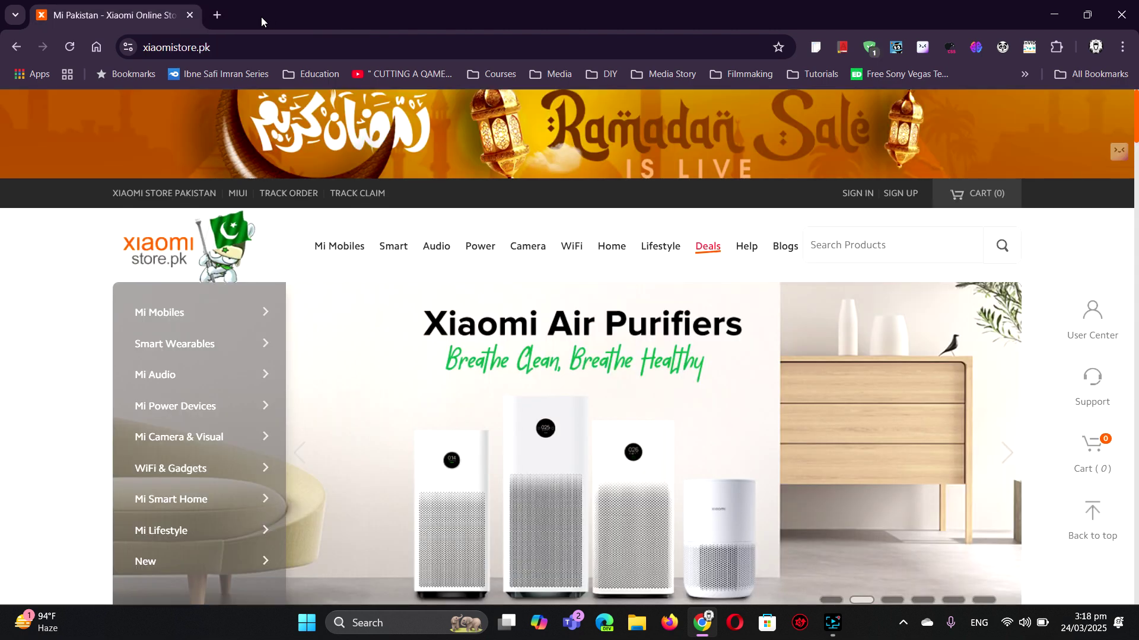
{"action": "left_click", "coordinate": [228, 47]}
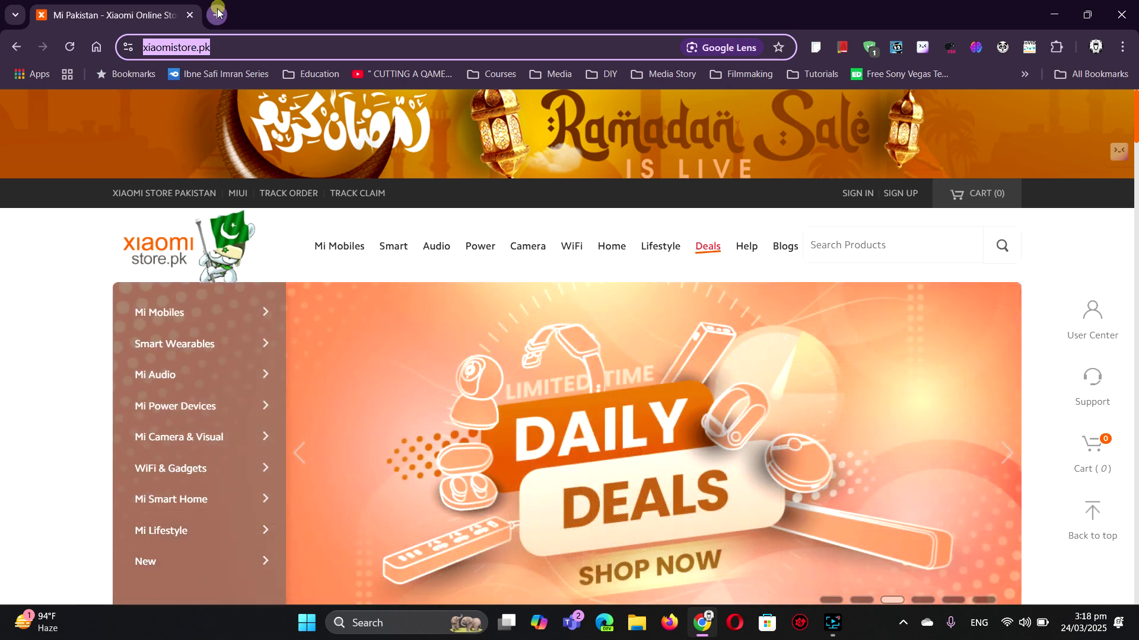
{"action": "left_click", "coordinate": [221, 15]}
{"action": "type", "text": "fa"}
{"action": "key", "text": "Return"}
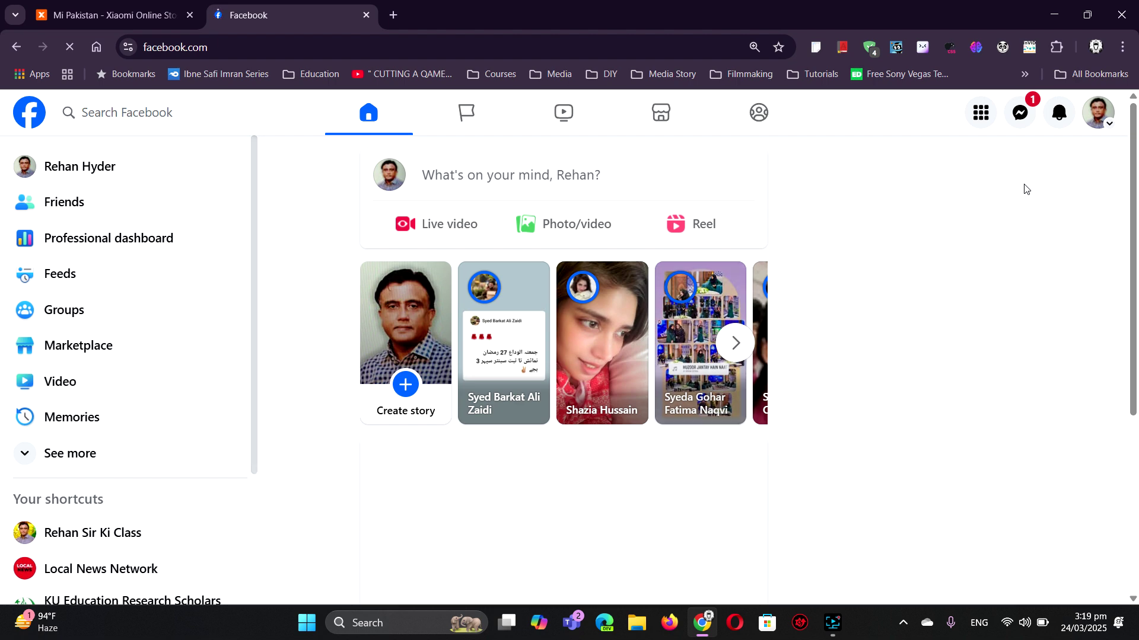
- Open the Life Coaching Center page from Your shortcuts in the Facebook sidebar
{"action": "scroll", "coordinate": [166, 432], "scroll_direction": "down", "scroll_amount": 3}
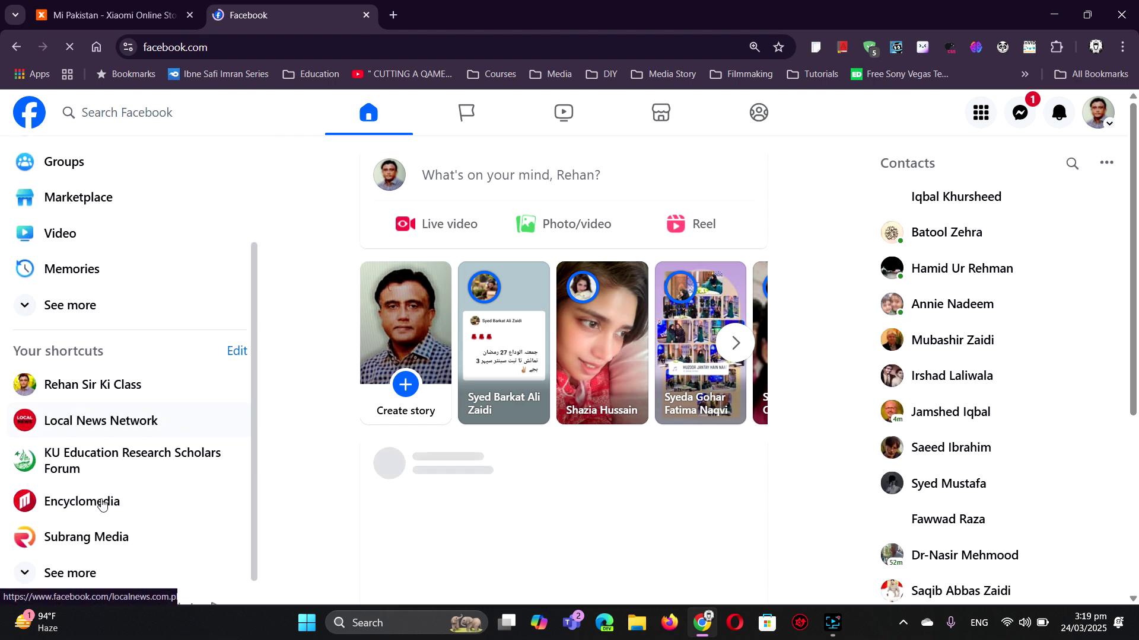
{"action": "scroll", "coordinate": [82, 538], "scroll_direction": "down", "scroll_amount": 1}
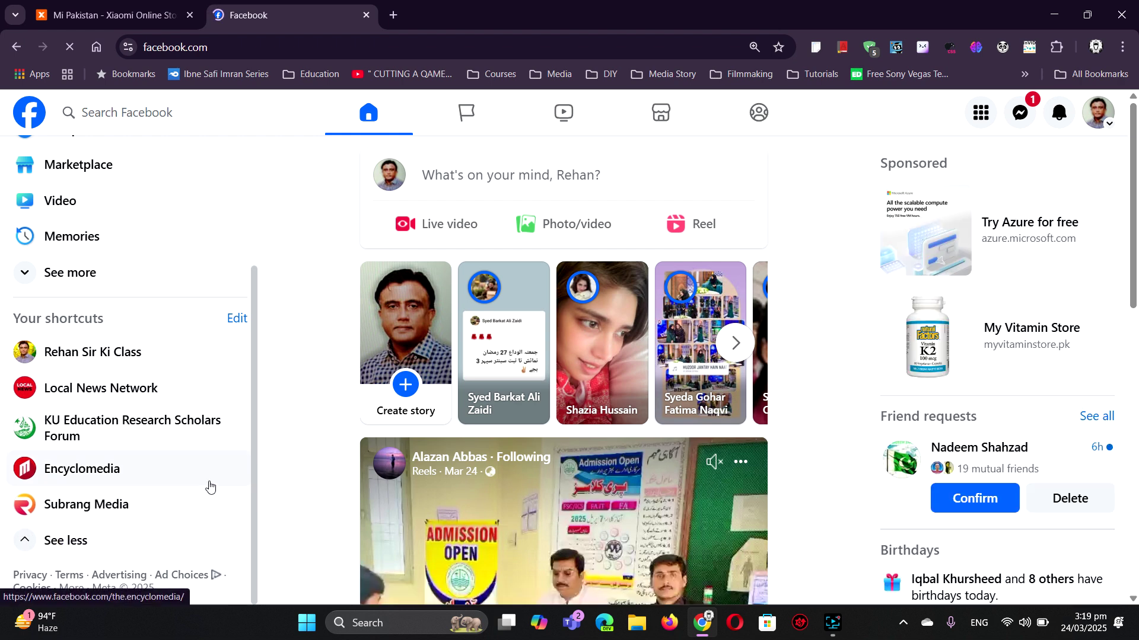
{"action": "scroll", "coordinate": [209, 486], "scroll_direction": "down", "scroll_amount": 2}
{"action": "scroll", "coordinate": [209, 486], "scroll_direction": "down", "scroll_amount": 3}
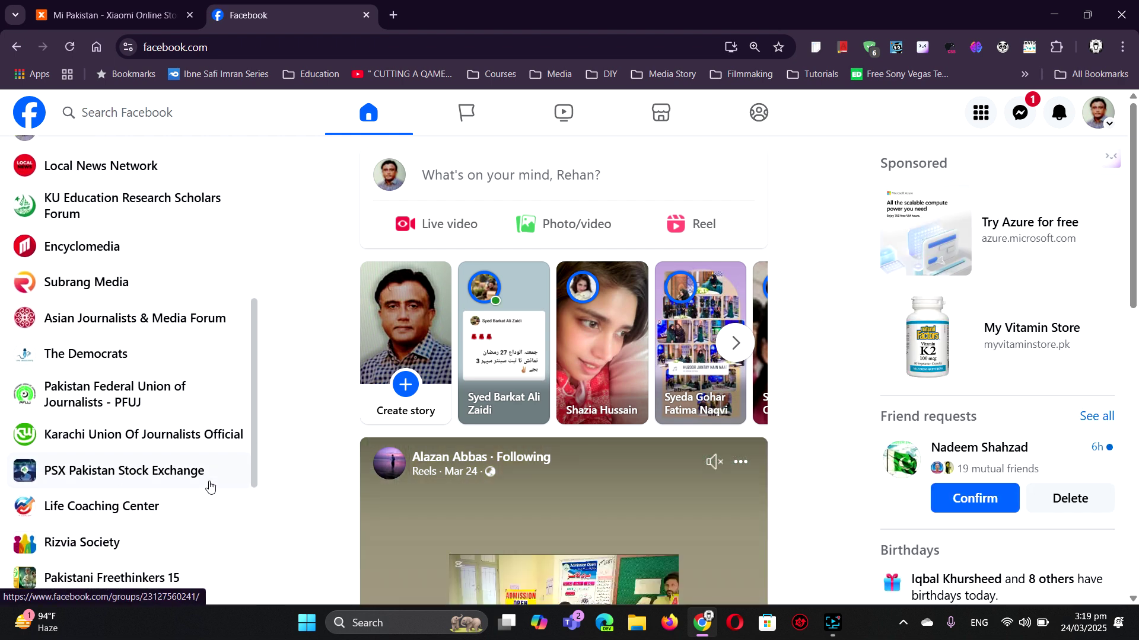
{"action": "scroll", "coordinate": [210, 487], "scroll_direction": "down", "scroll_amount": 3}
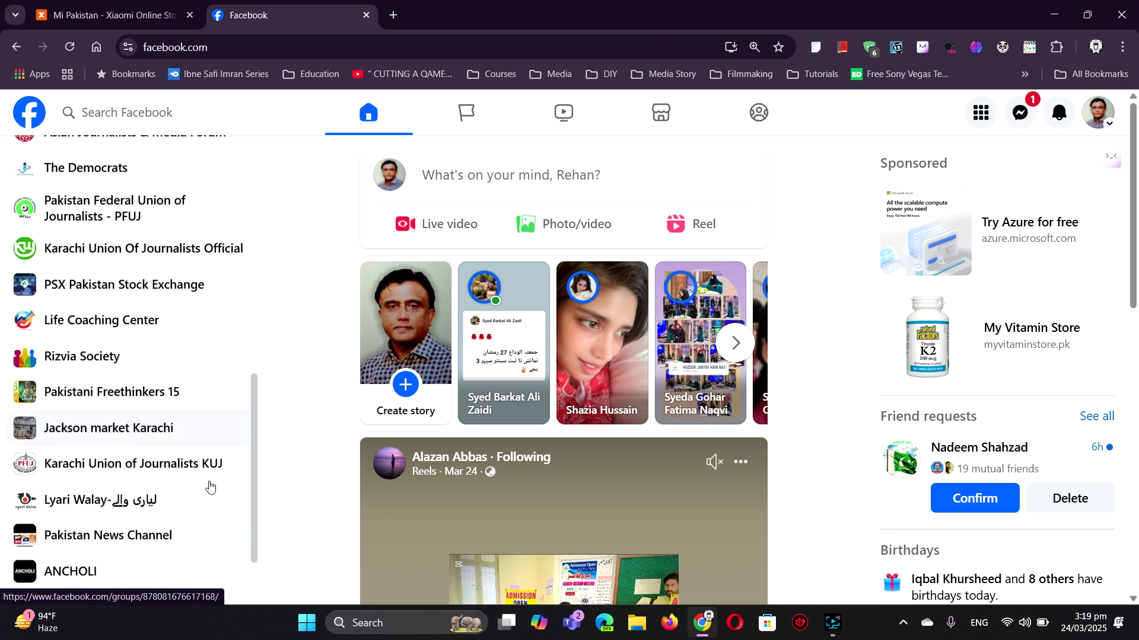
{"action": "scroll", "coordinate": [210, 486], "scroll_direction": "down", "scroll_amount": 1}
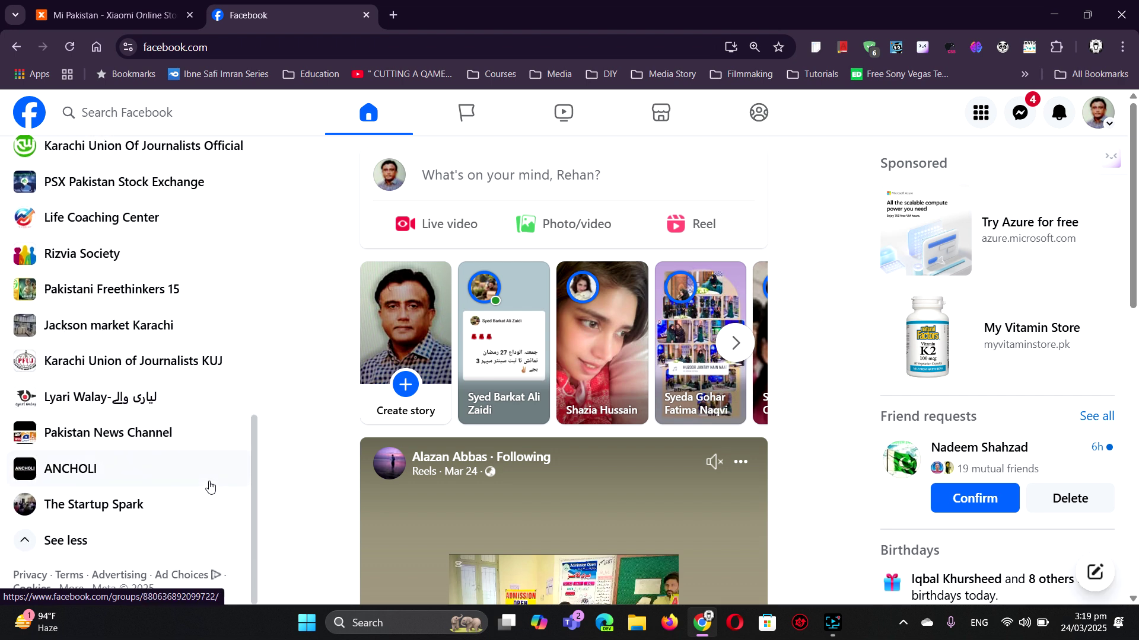
{"action": "scroll", "coordinate": [210, 486], "scroll_direction": "up", "scroll_amount": 1}
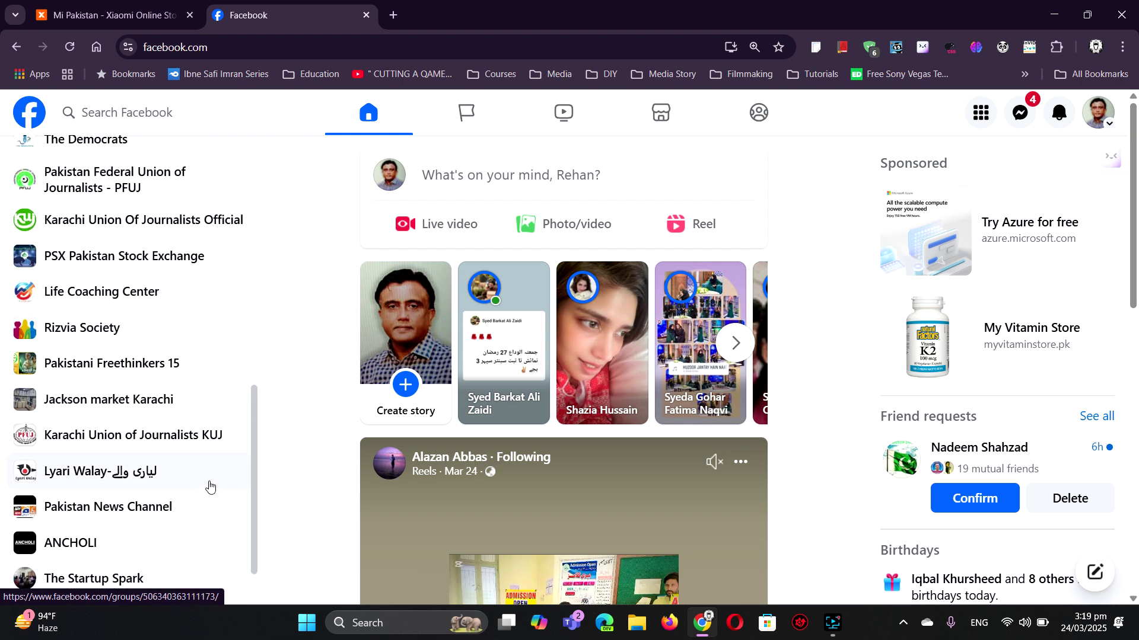
{"action": "scroll", "coordinate": [210, 486], "scroll_direction": "up", "scroll_amount": 1}
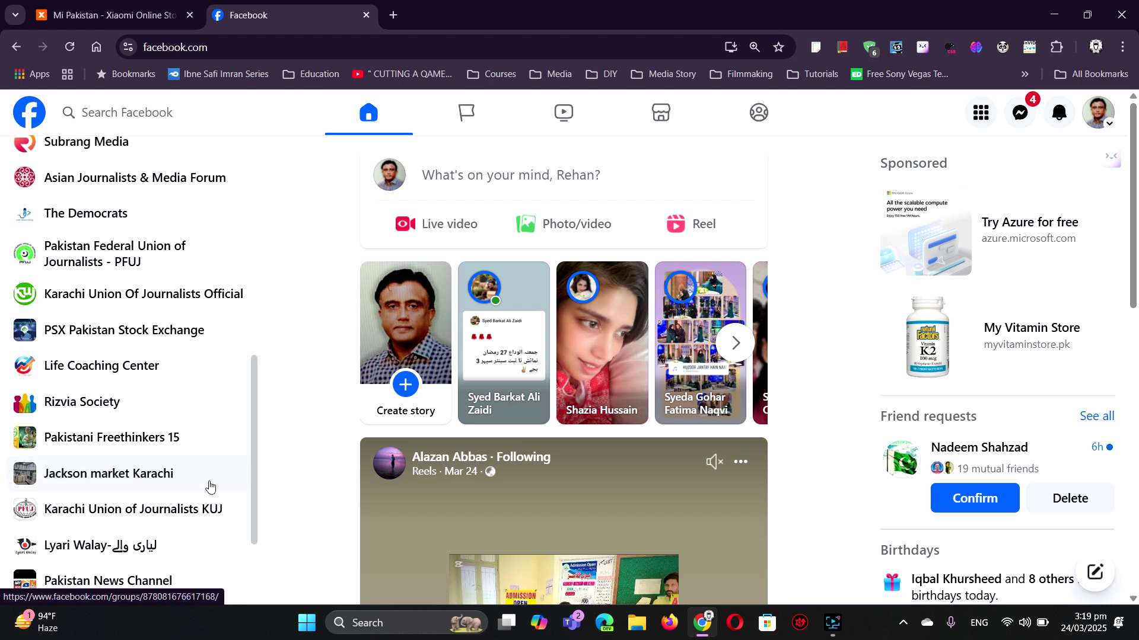
{"action": "scroll", "coordinate": [210, 486], "scroll_direction": "up", "scroll_amount": 1}
{"action": "left_click", "coordinate": [124, 428]}
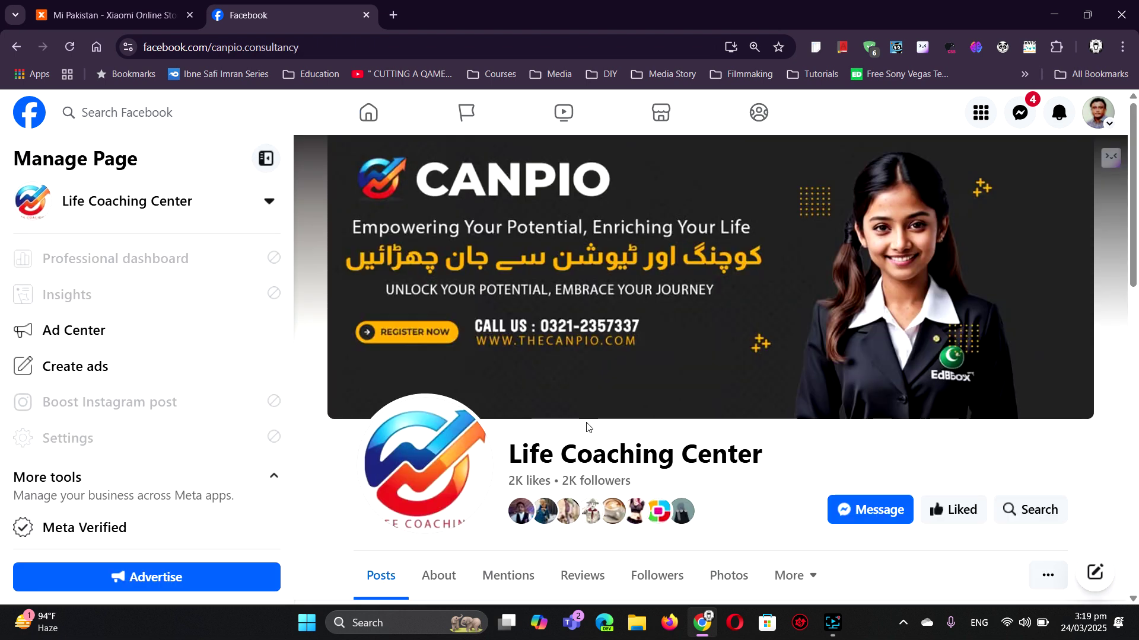
- Use Switch Now on the banner to act as the Life Coaching Center page profile
{"action": "scroll", "coordinate": [947, 491], "scroll_direction": "down", "scroll_amount": 3}
{"action": "left_click", "coordinate": [995, 488]}
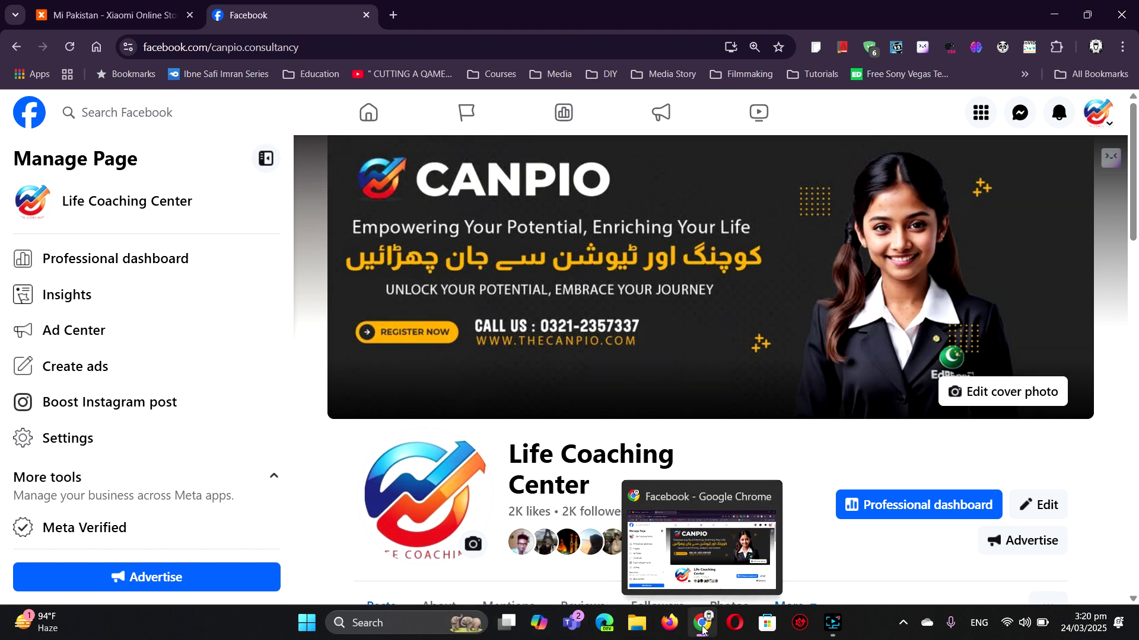
- Load freepik.com in a new Chrome tab beside the Facebook tab
{"action": "left_click", "coordinate": [393, 15]}
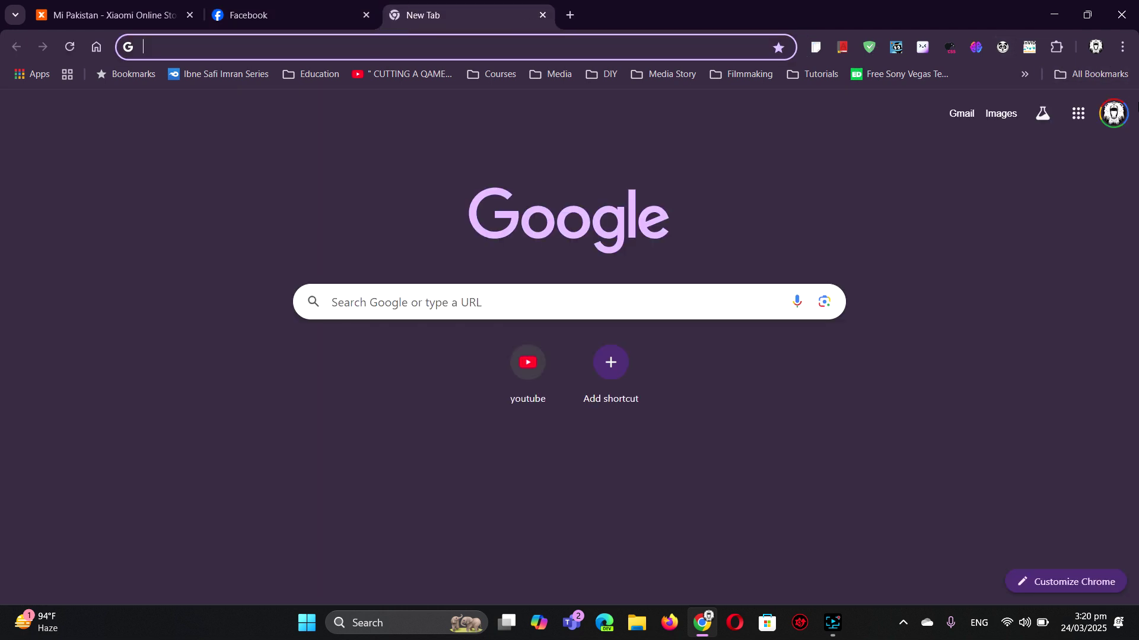
{"action": "type", "text": "freepik.com"}
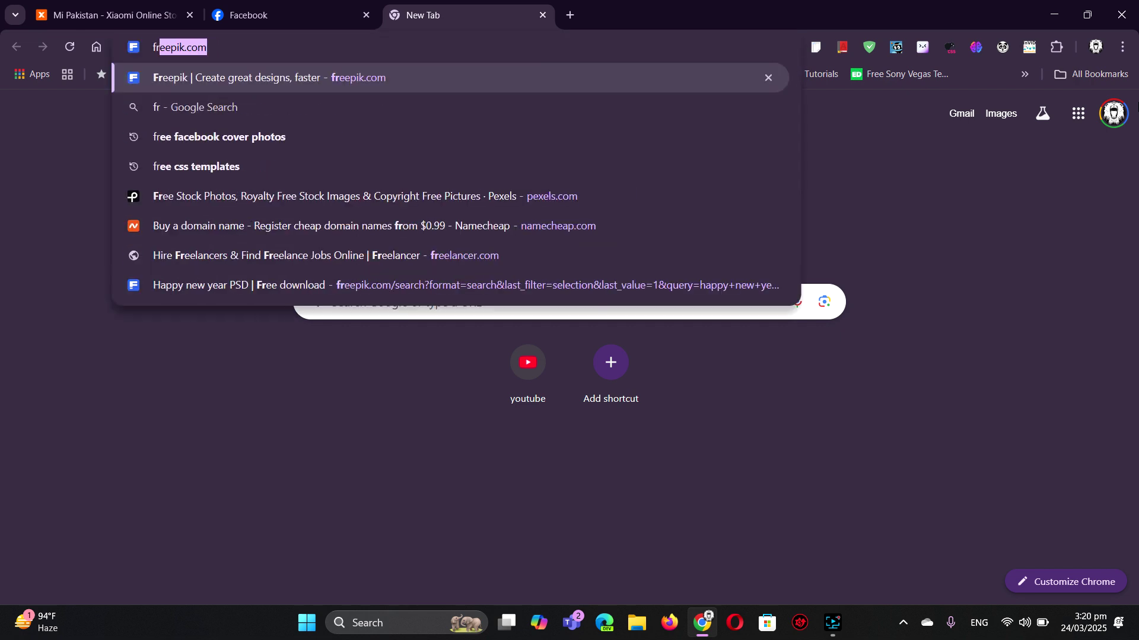
{"action": "key", "text": "Return"}
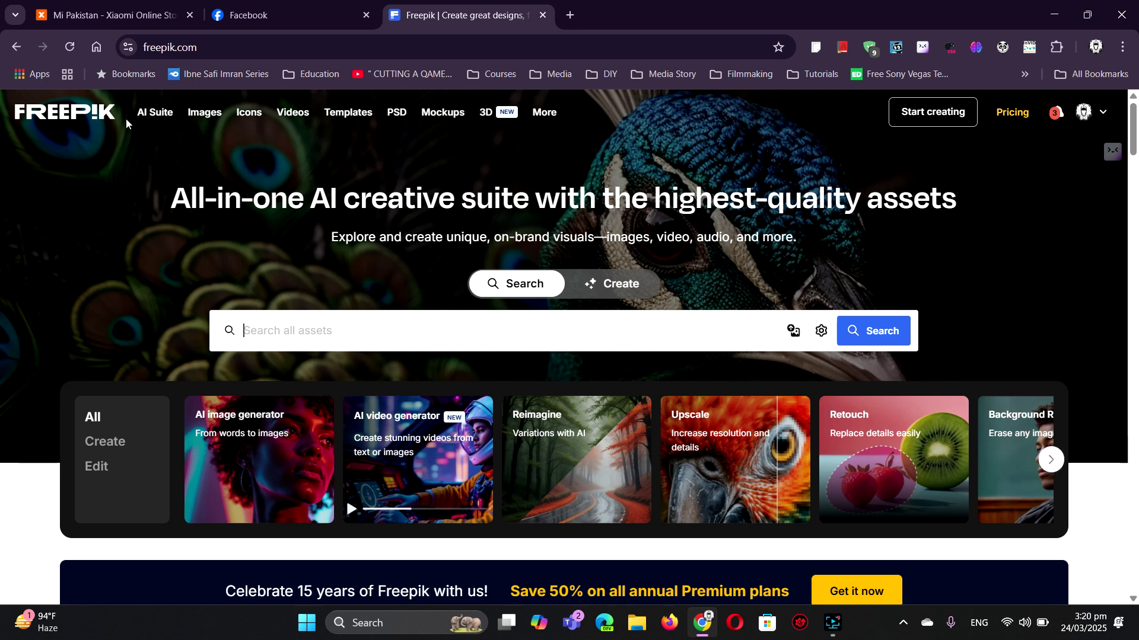
{"action": "mouse_move", "coordinate": [149, 120]}
{"action": "mouse_move", "coordinate": [319, 122]}
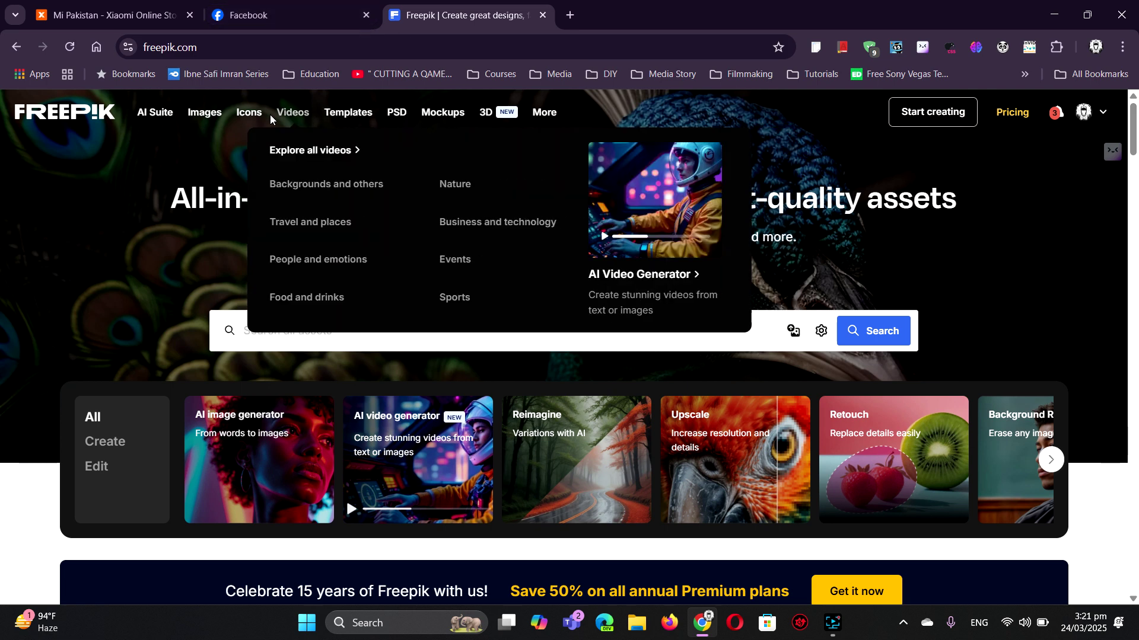
{"action": "mouse_move", "coordinate": [206, 117]}
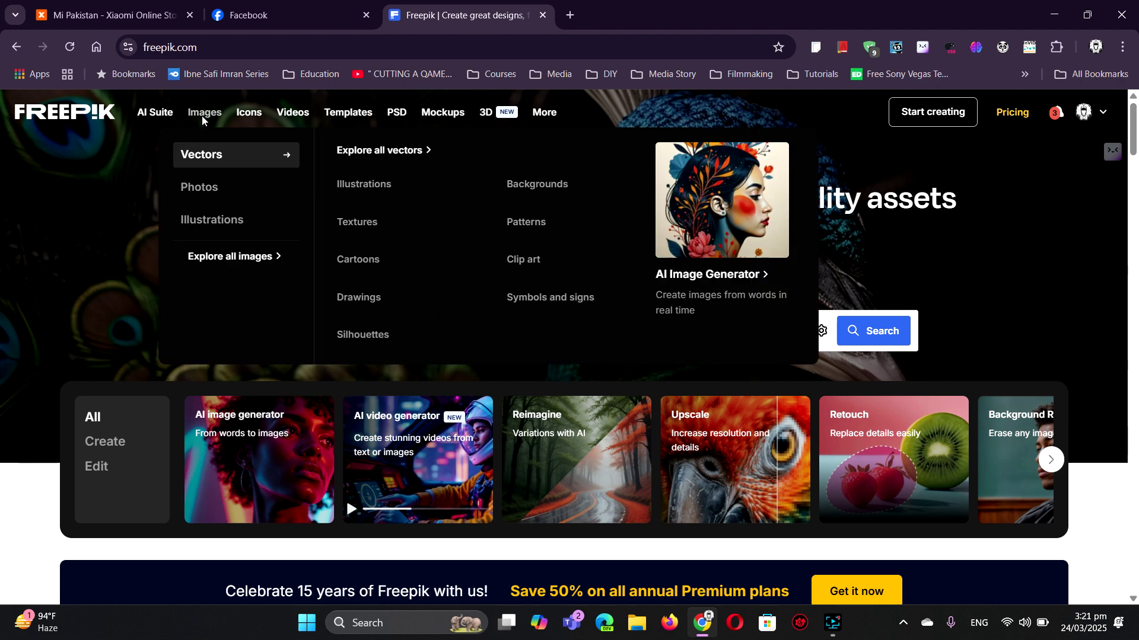
{"action": "mouse_move", "coordinate": [203, 186]}
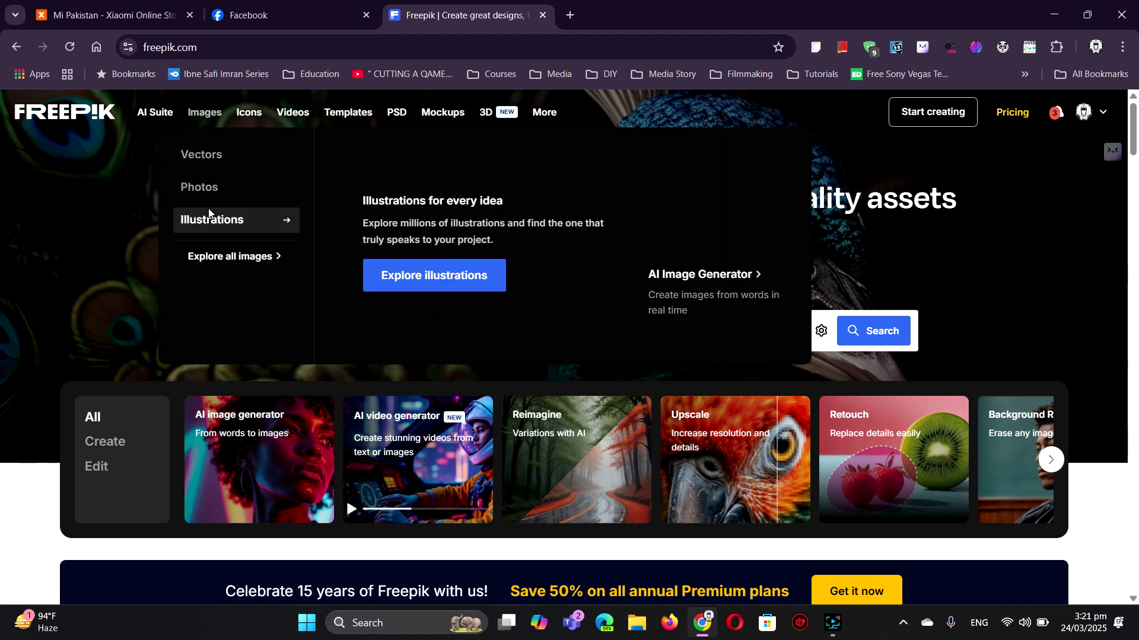
{"action": "mouse_move", "coordinate": [214, 152]}
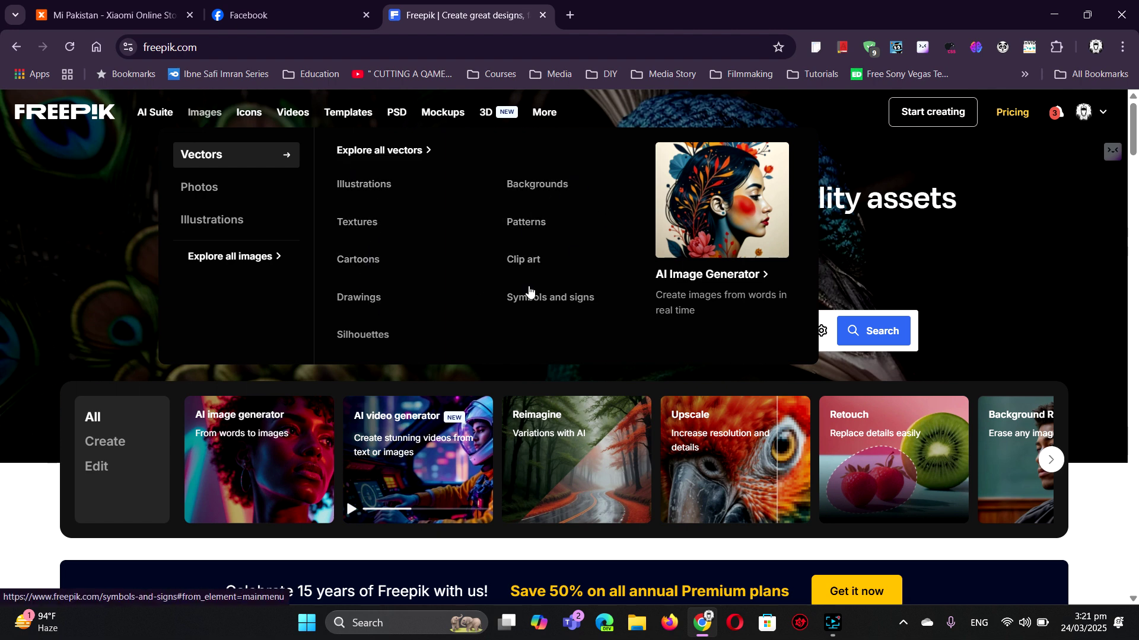
{"action": "mouse_move", "coordinate": [354, 113]}
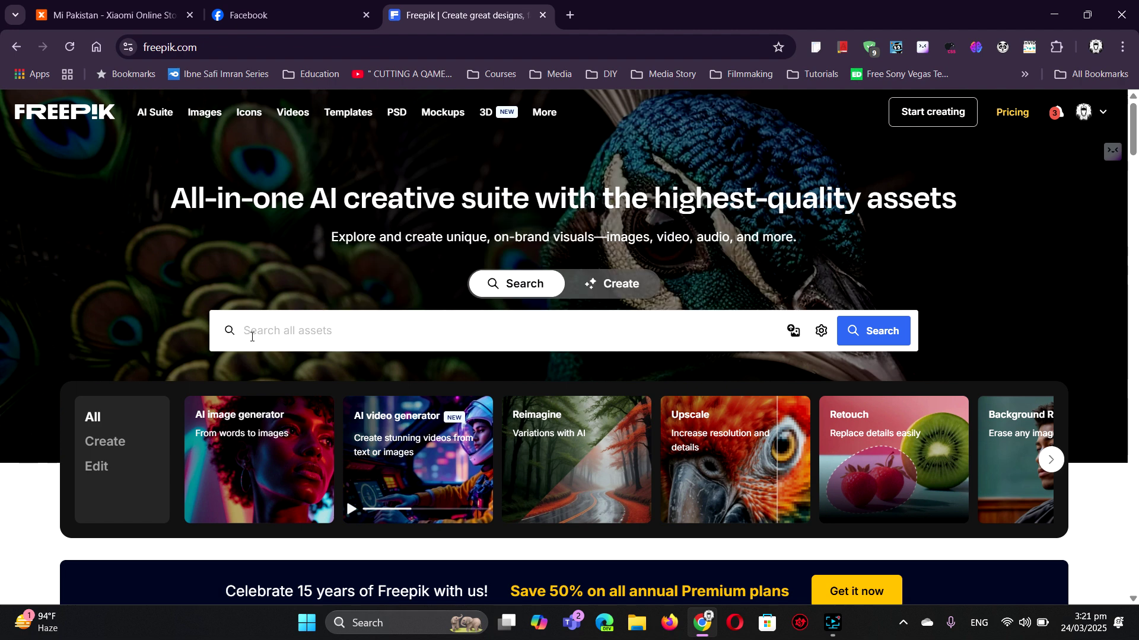
{"action": "left_click", "coordinate": [250, 330]}
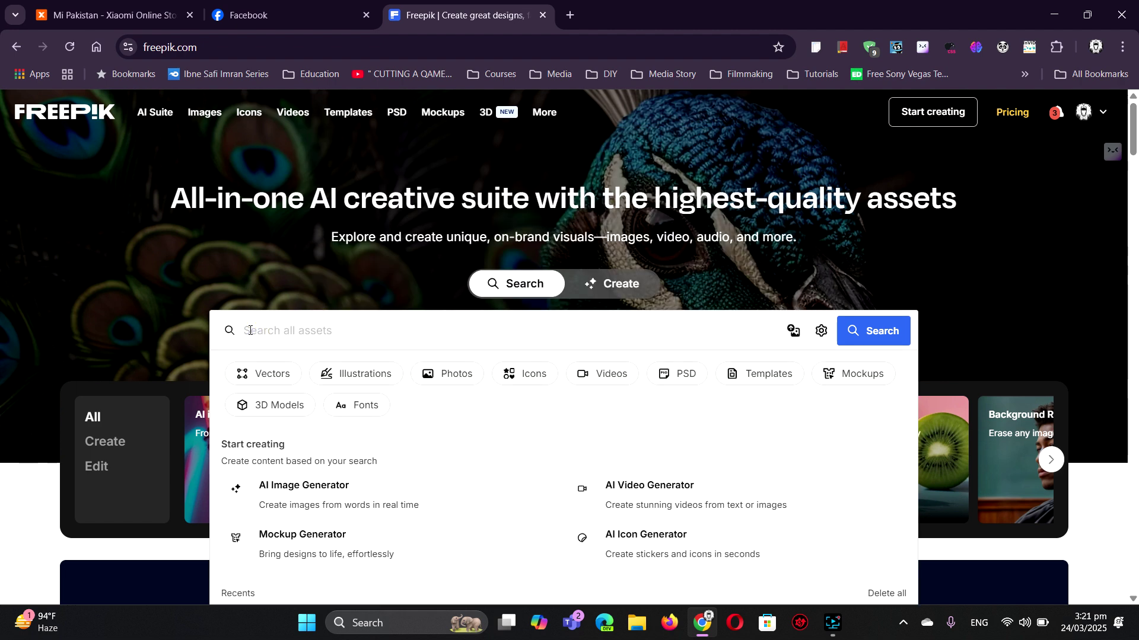
- Search Freepik for 'facebook cover'
{"action": "type", "text": "facebo"}
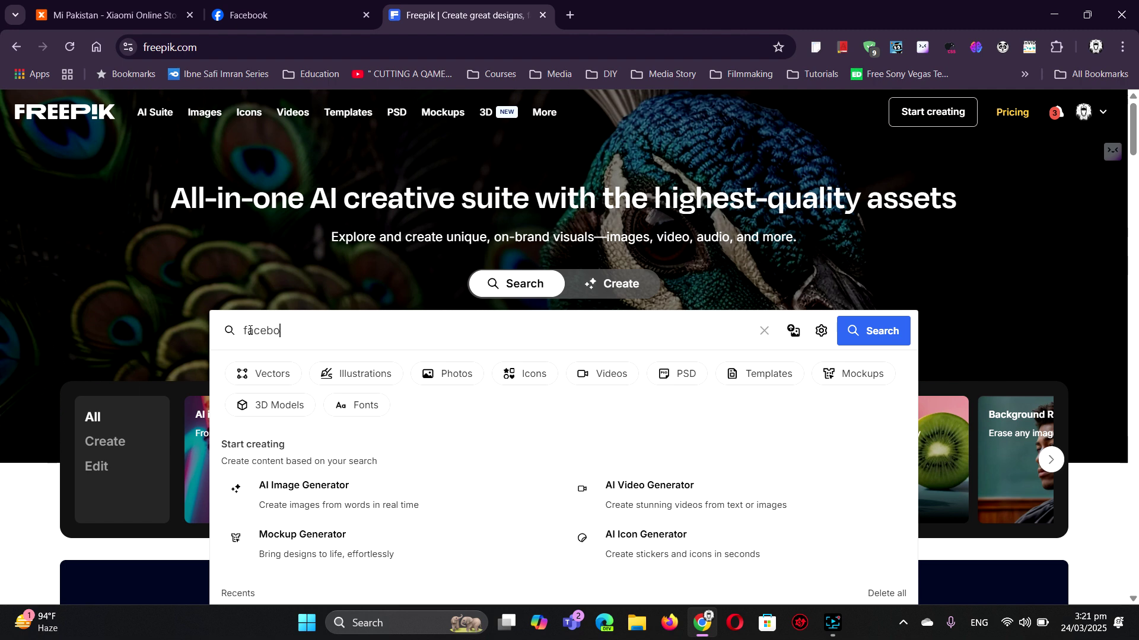
{"action": "type", "text": "ok cover"}
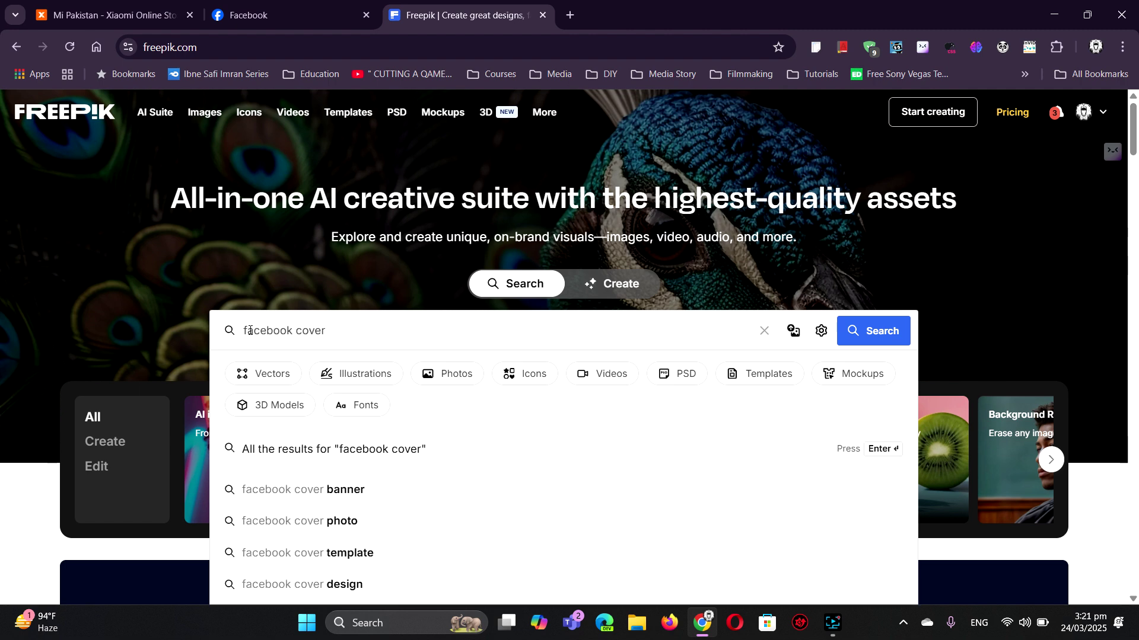
{"action": "key", "text": "Return"}
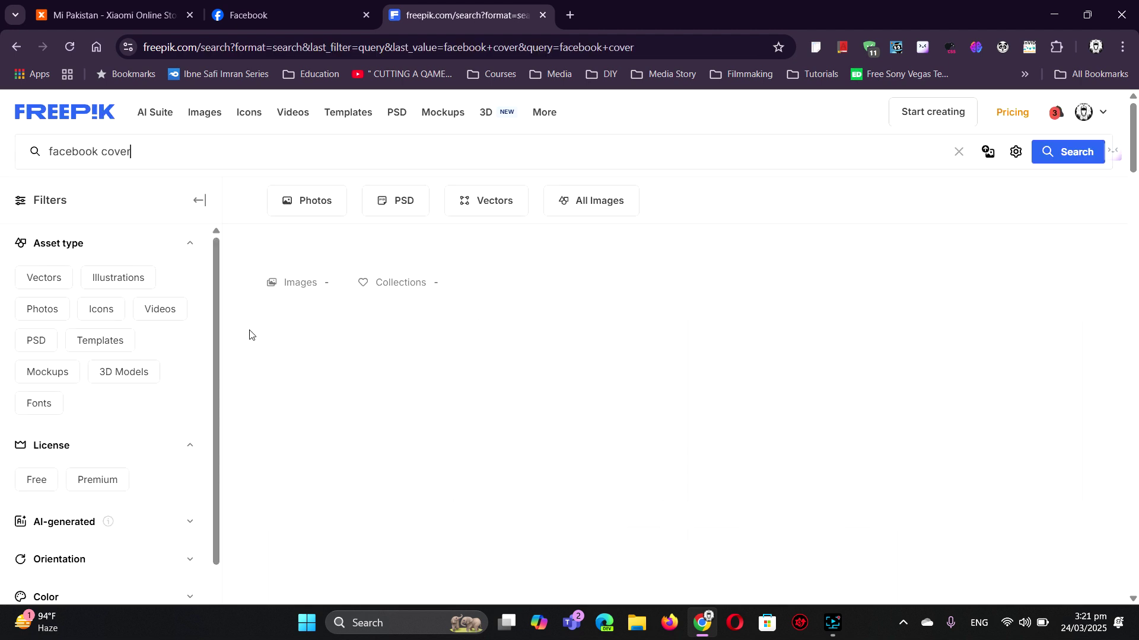
{"action": "mouse_move", "coordinate": [529, 358]}
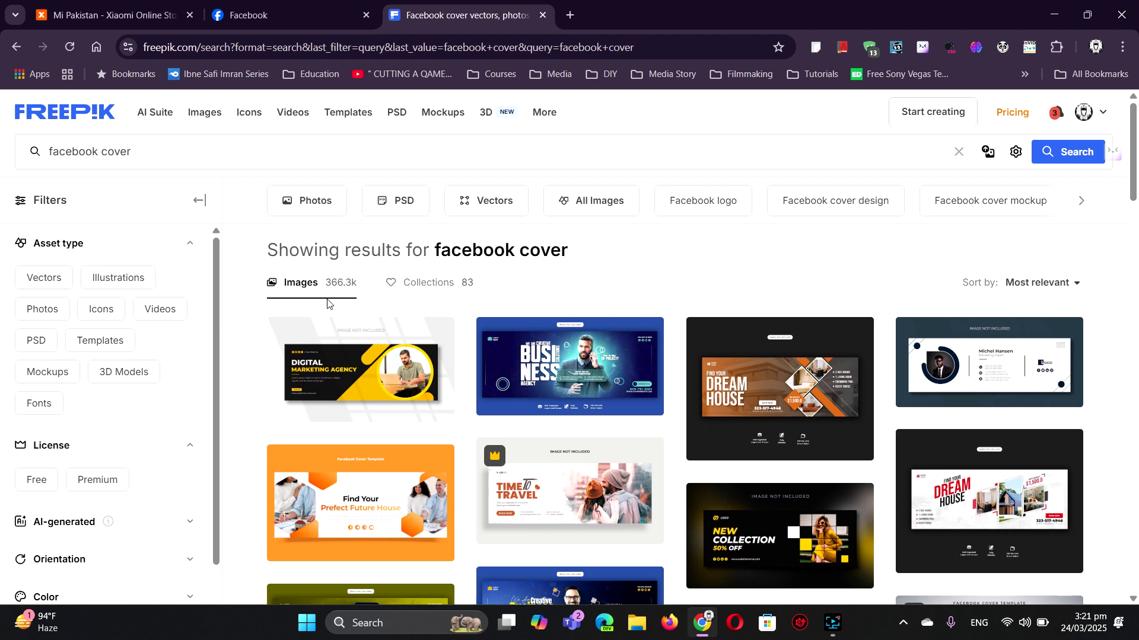
{"action": "mouse_move", "coordinate": [452, 330]}
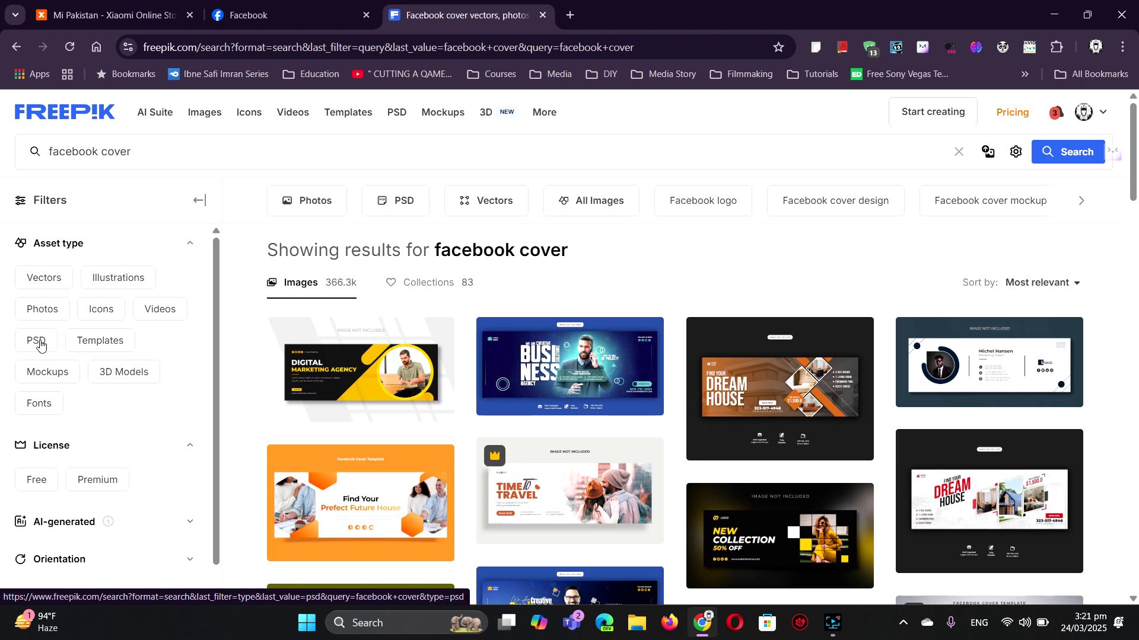
- Filter the results to free PSD files and scroll through the cover templates
{"action": "left_click", "coordinate": [36, 340]}
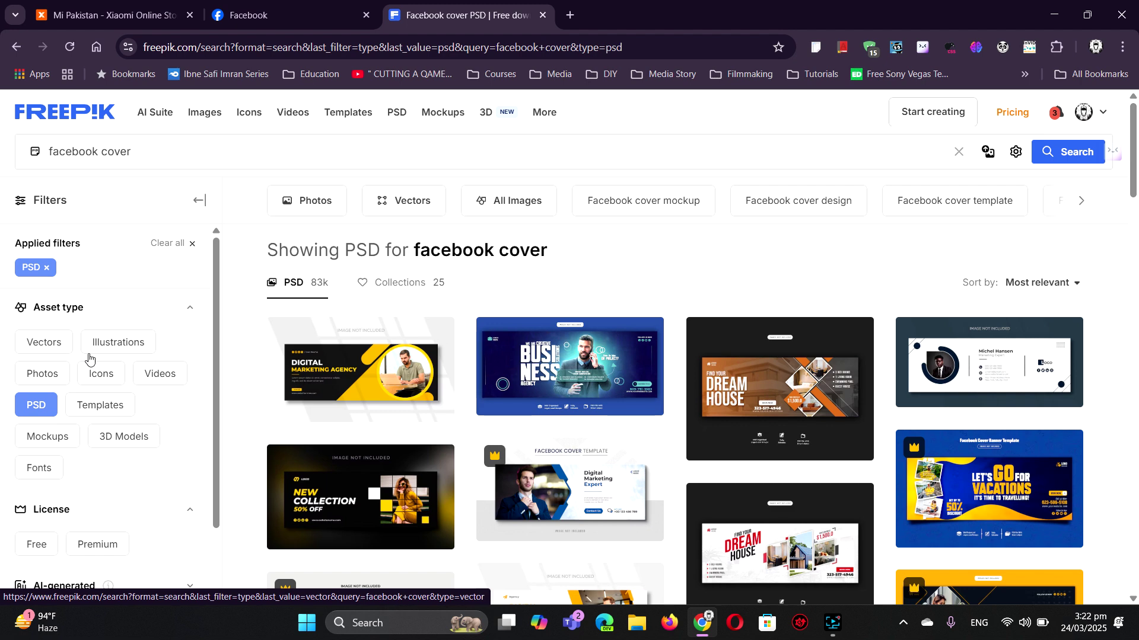
{"action": "scroll", "coordinate": [98, 439], "scroll_direction": "down", "scroll_amount": 2}
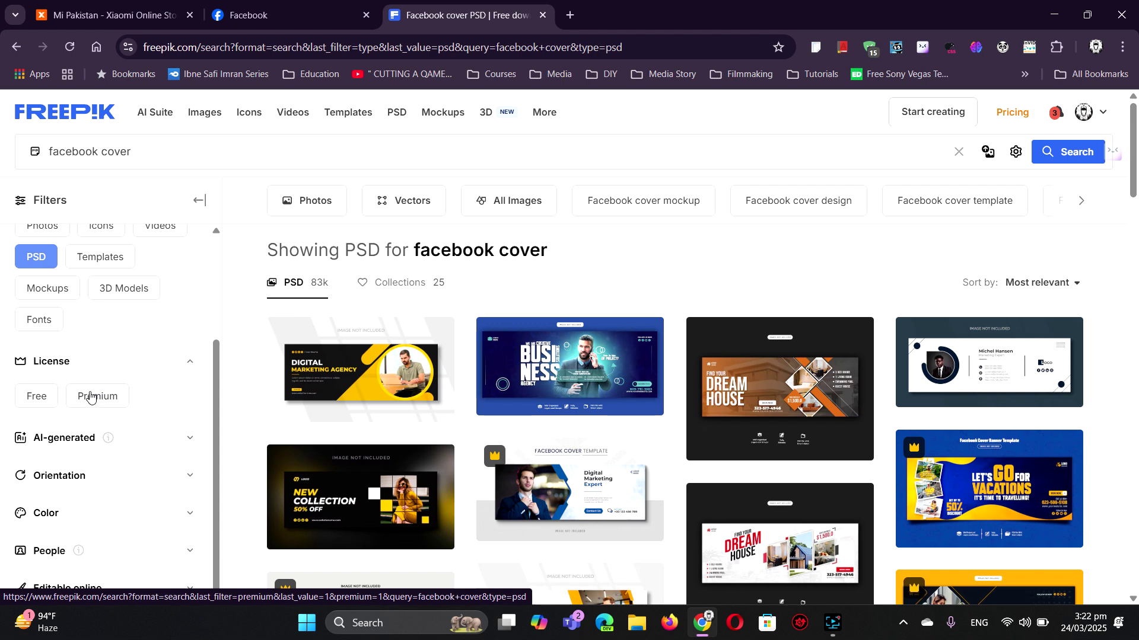
{"action": "left_click", "coordinate": [46, 399]}
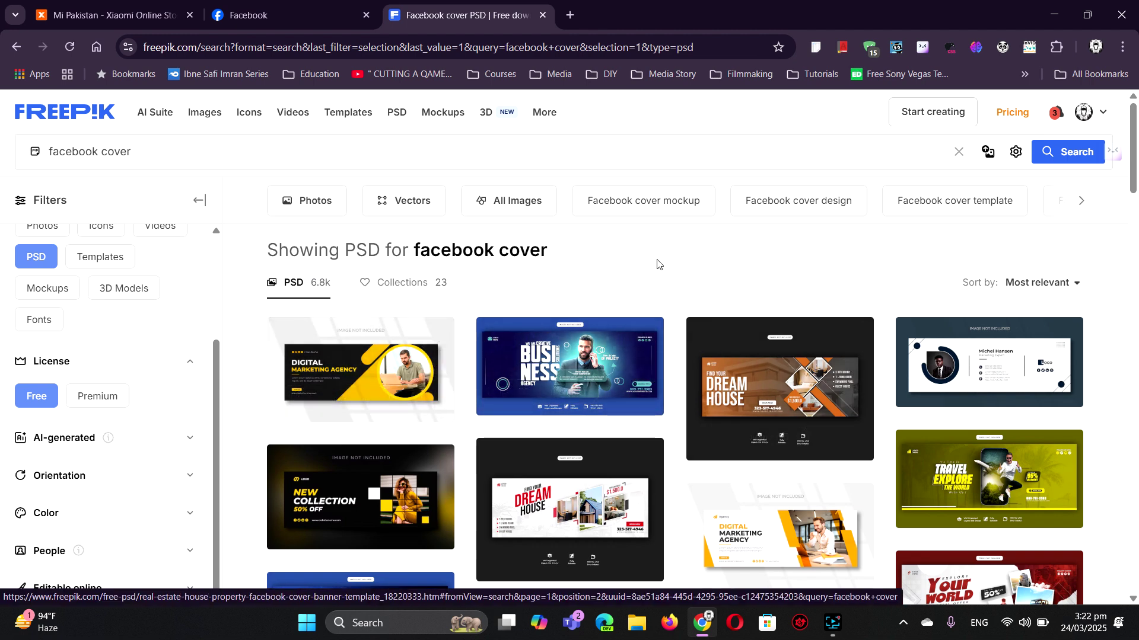
{"action": "scroll", "coordinate": [656, 262], "scroll_direction": "down", "scroll_amount": 1}
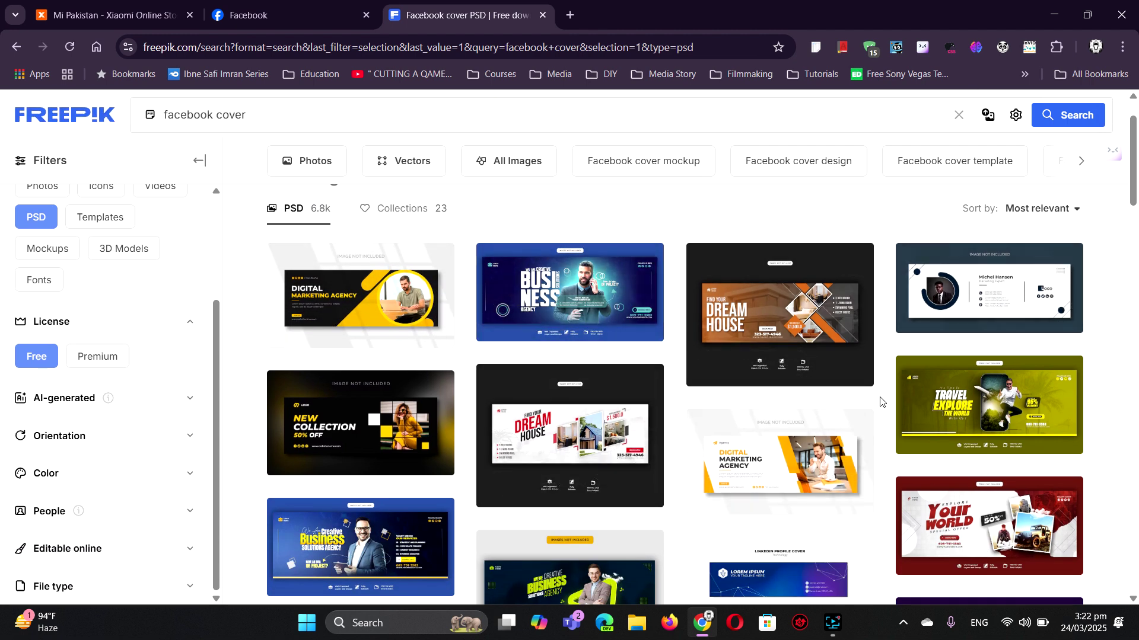
{"action": "scroll", "coordinate": [771, 409], "scroll_direction": "down", "scroll_amount": 1}
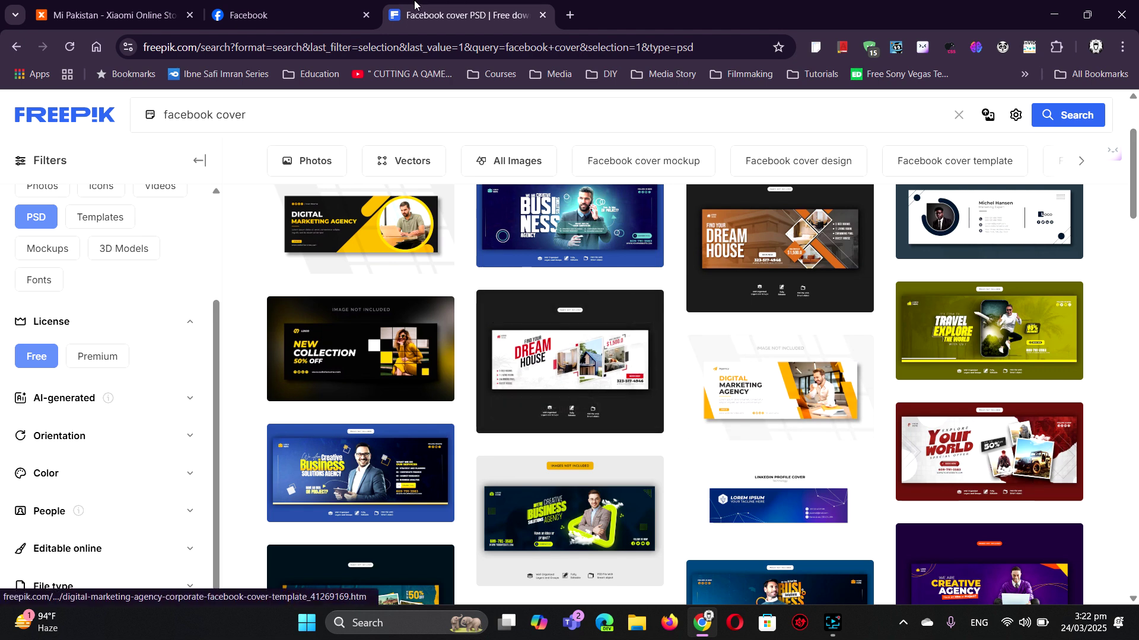
- Bring the Facebook tab forward to view the page's current CANPIO cover photo
{"action": "left_click", "coordinate": [261, 7]}
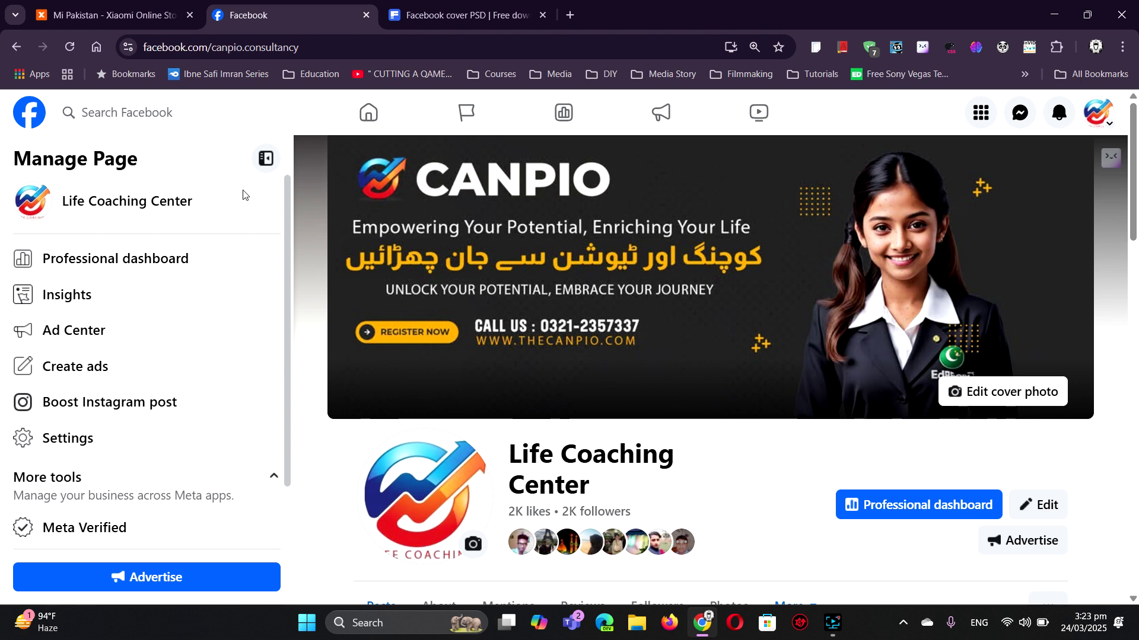
- Browse the Freepik results and download the purple Solution Business cover template zip (6.4 MB)
{"action": "left_click", "coordinate": [410, 18]}
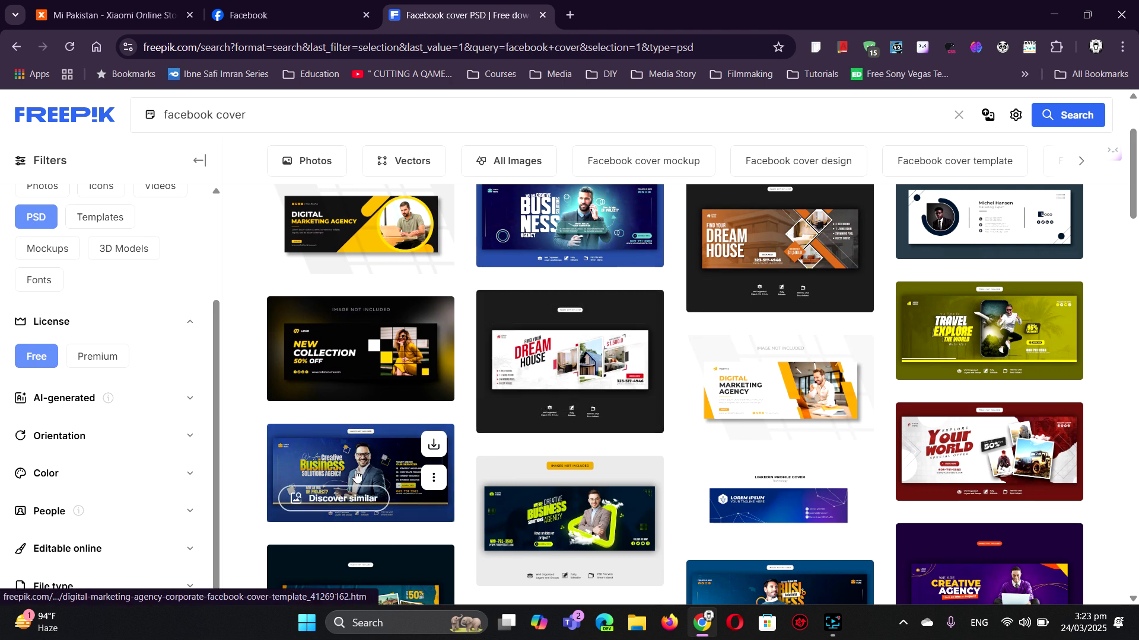
{"action": "scroll", "coordinate": [569, 344], "scroll_direction": "down", "scroll_amount": 2}
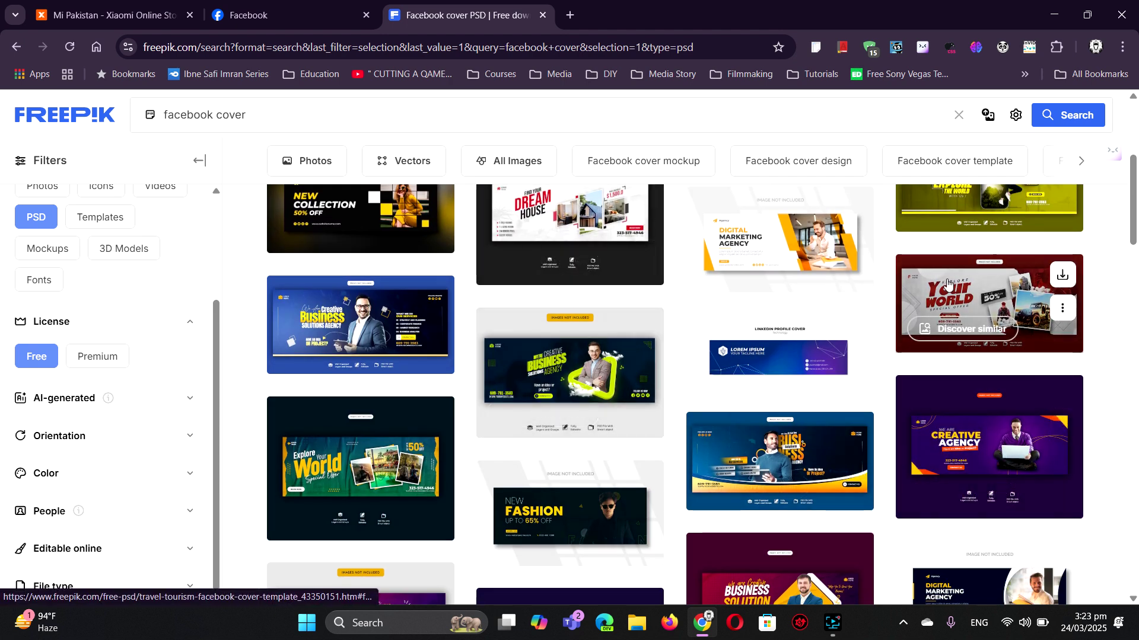
{"action": "scroll", "coordinate": [653, 376], "scroll_direction": "down", "scroll_amount": 4}
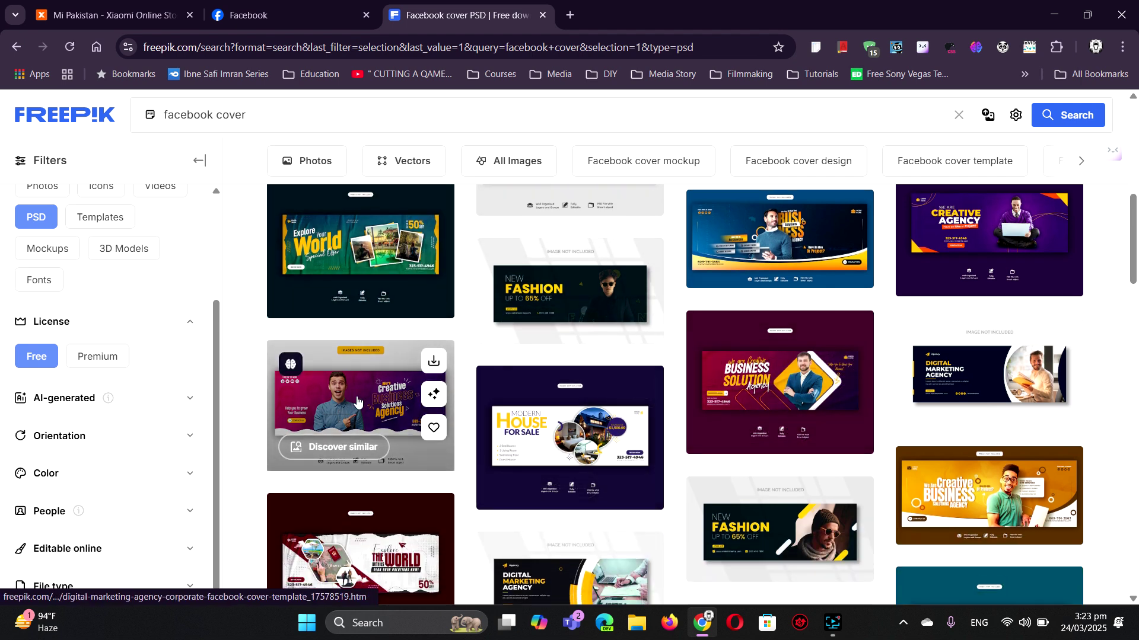
{"action": "scroll", "coordinate": [993, 387], "scroll_direction": "down", "scroll_amount": 5}
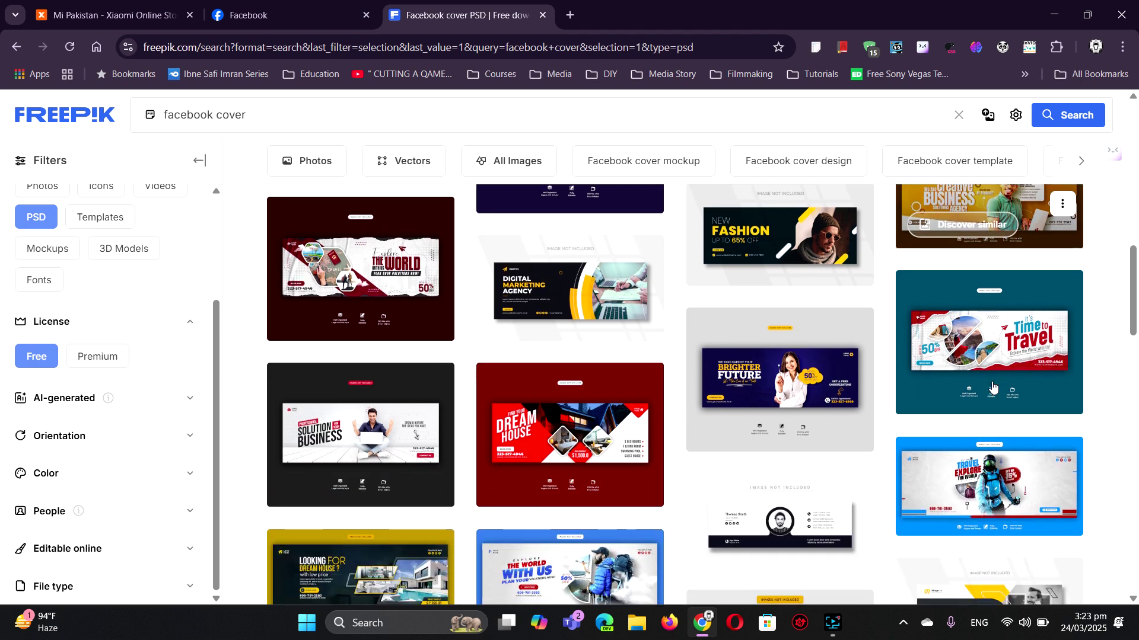
{"action": "scroll", "coordinate": [992, 387], "scroll_direction": "down", "scroll_amount": 4}
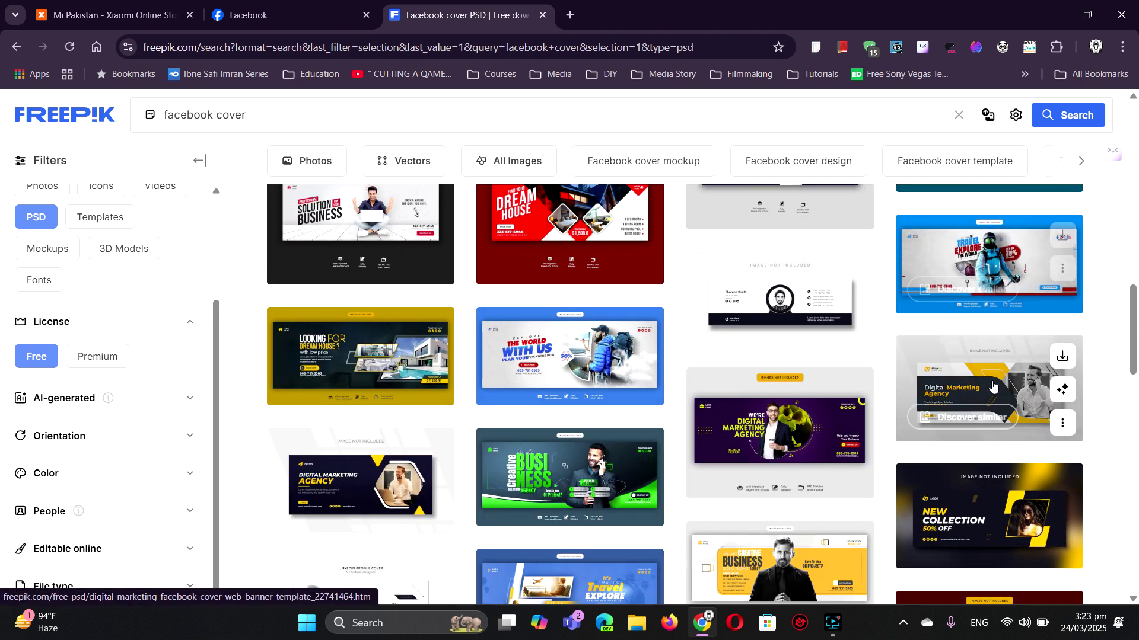
{"action": "scroll", "coordinate": [992, 387], "scroll_direction": "down", "scroll_amount": 2}
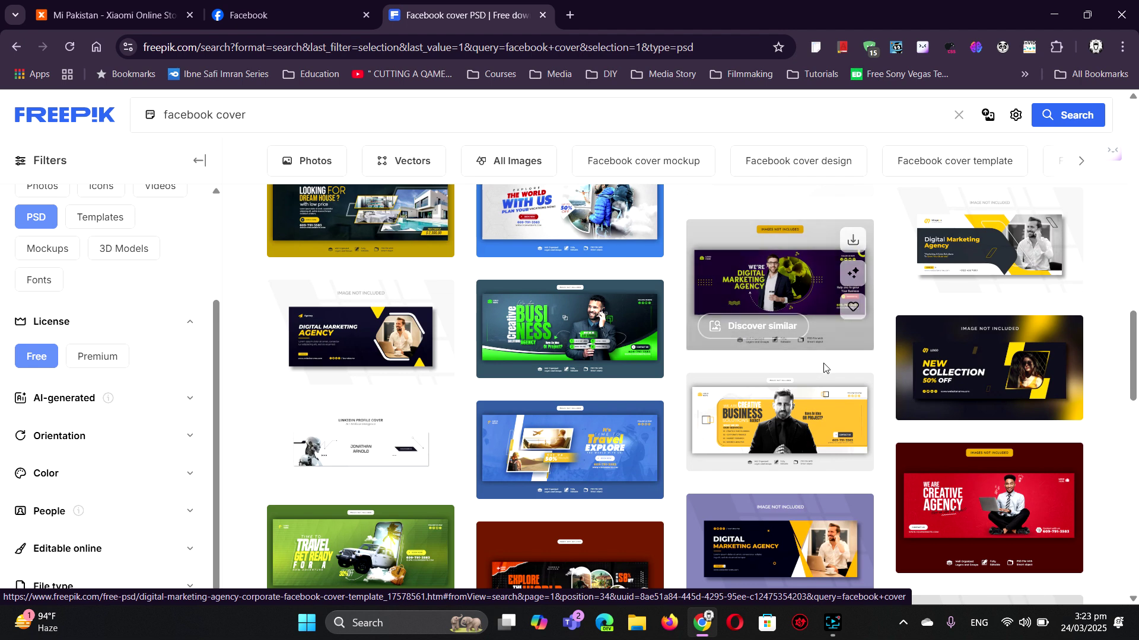
{"action": "scroll", "coordinate": [848, 354], "scroll_direction": "up", "scroll_amount": 4}
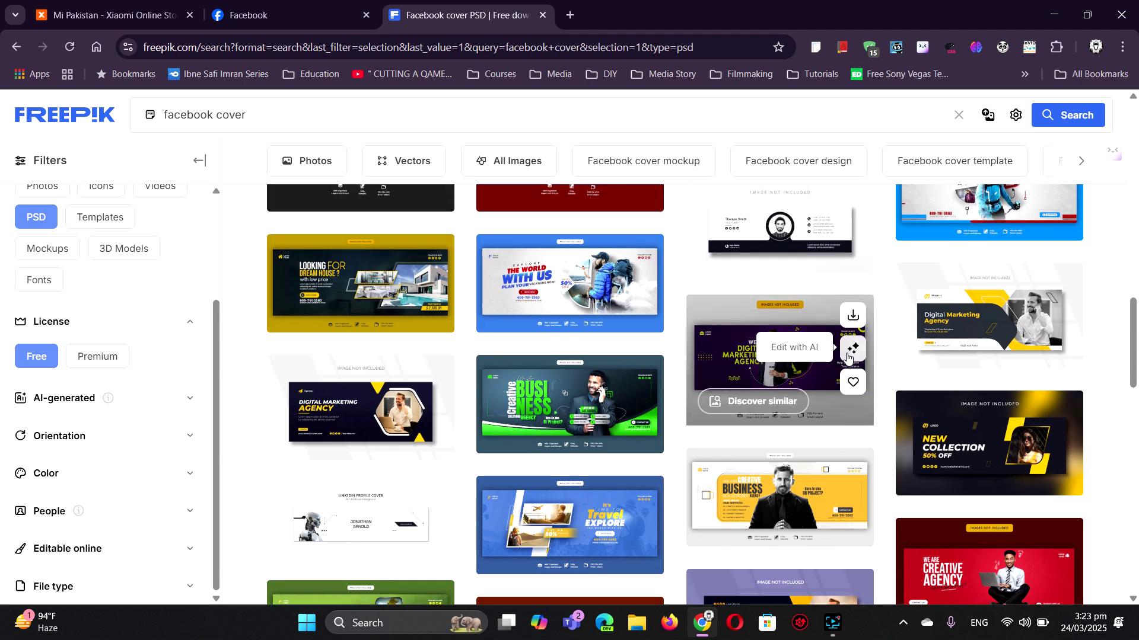
{"action": "scroll", "coordinate": [847, 359], "scroll_direction": "up", "scroll_amount": 1}
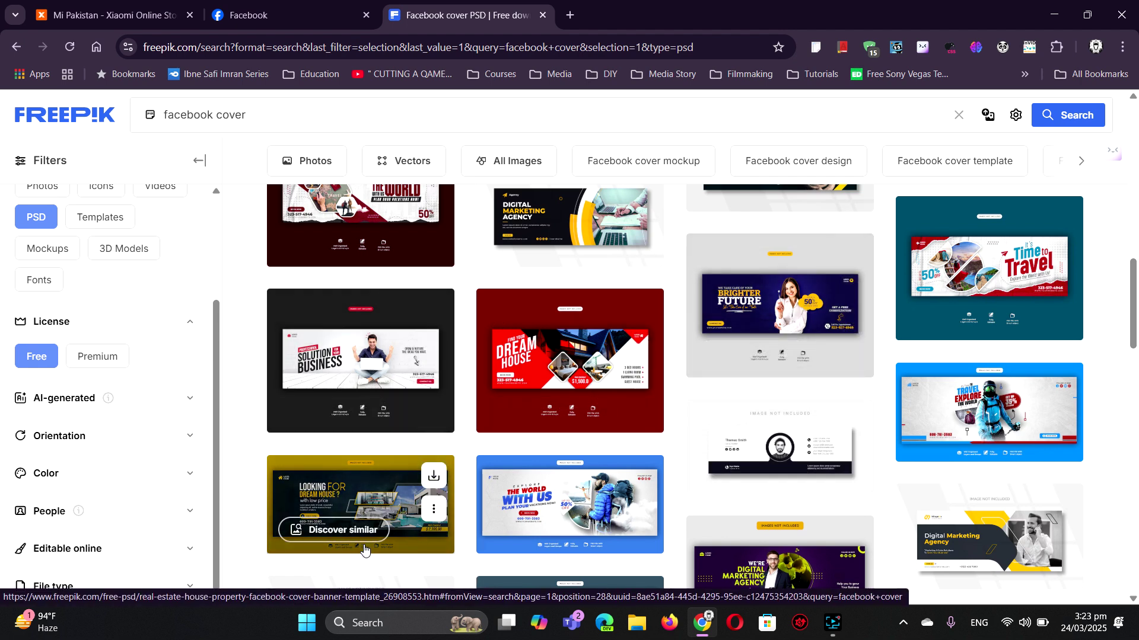
{"action": "scroll", "coordinate": [365, 551], "scroll_direction": "down", "scroll_amount": 2}
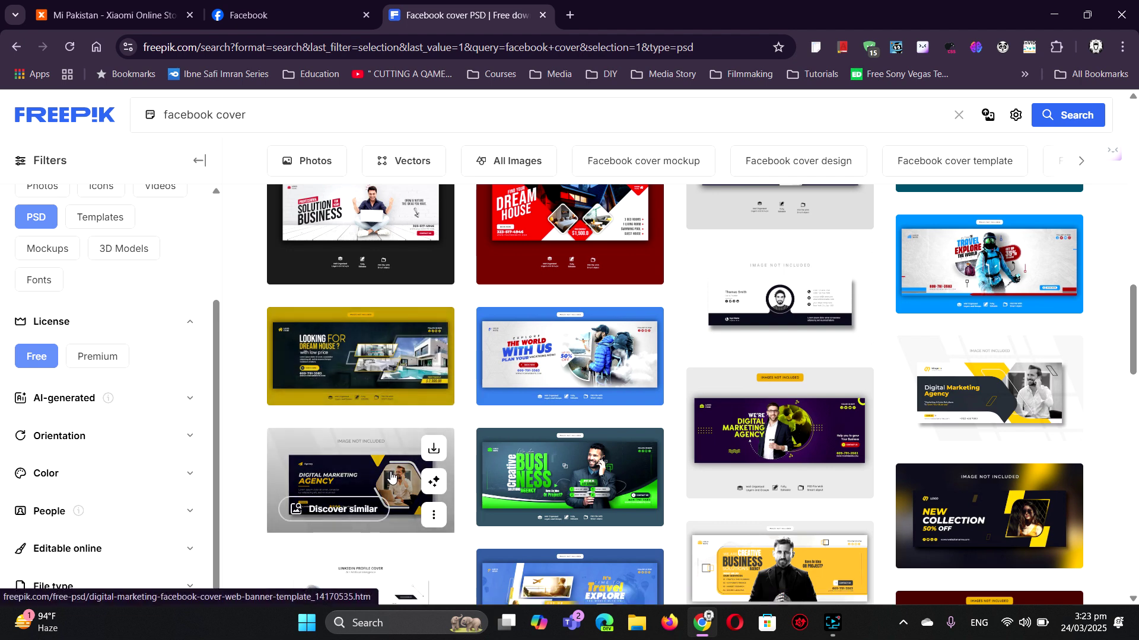
{"action": "scroll", "coordinate": [391, 479], "scroll_direction": "down", "scroll_amount": 1}
{"action": "scroll", "coordinate": [391, 481], "scroll_direction": "down", "scroll_amount": 1}
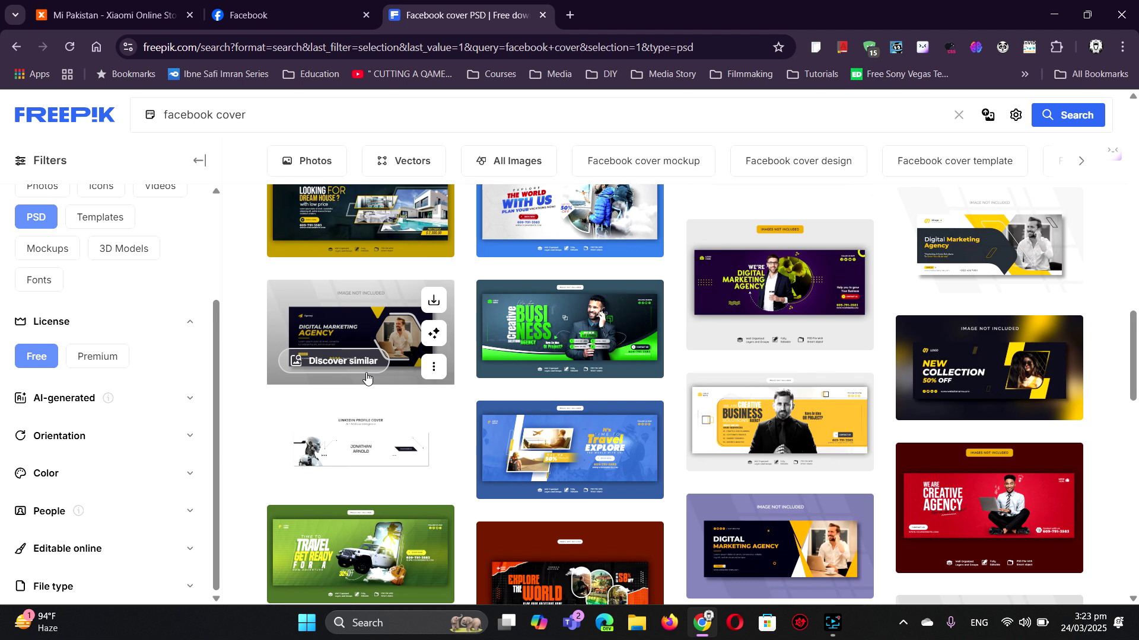
{"action": "scroll", "coordinate": [367, 377], "scroll_direction": "down", "scroll_amount": 2}
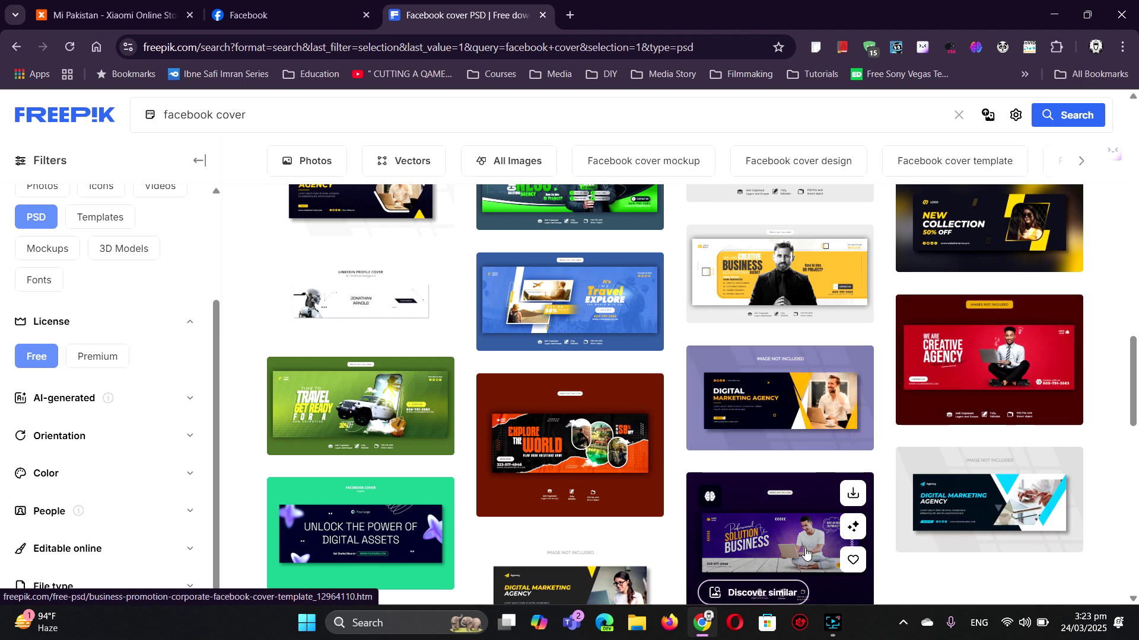
{"action": "scroll", "coordinate": [806, 549], "scroll_direction": "down", "scroll_amount": 1}
{"action": "scroll", "coordinate": [806, 544], "scroll_direction": "down", "scroll_amount": 1}
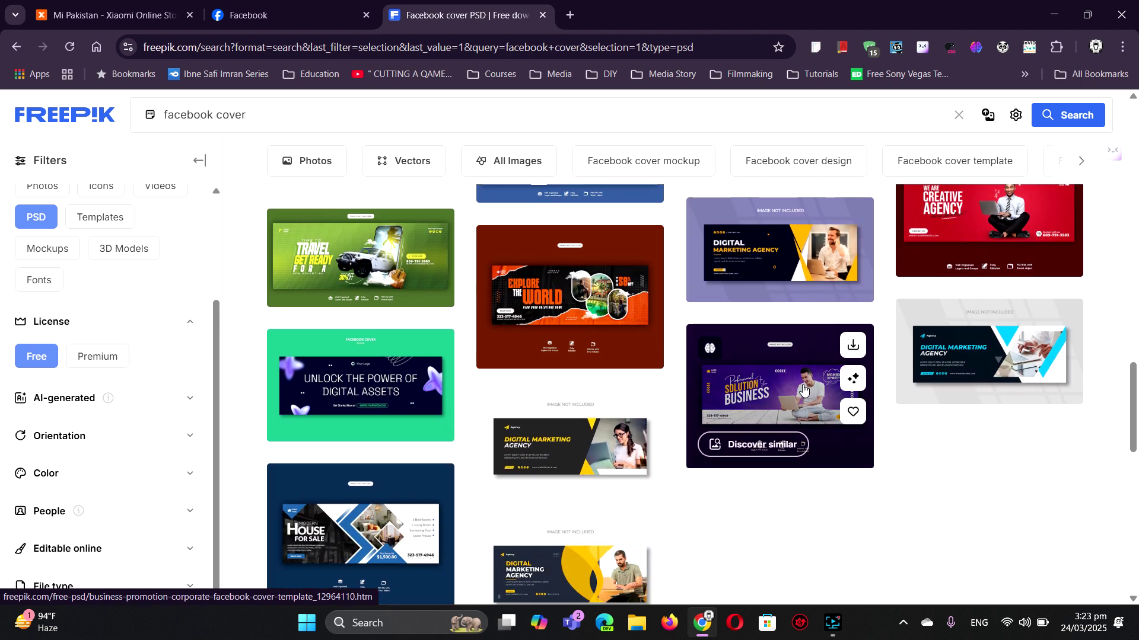
{"action": "left_click", "coordinate": [861, 342]}
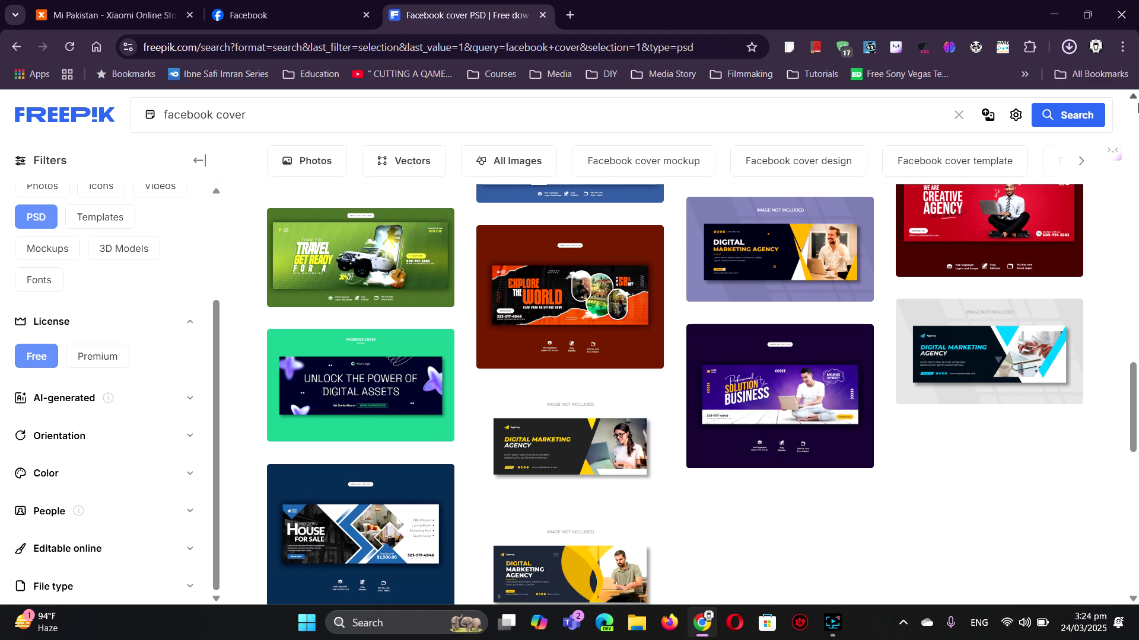
{"action": "mouse_move", "coordinate": [1036, 104]}
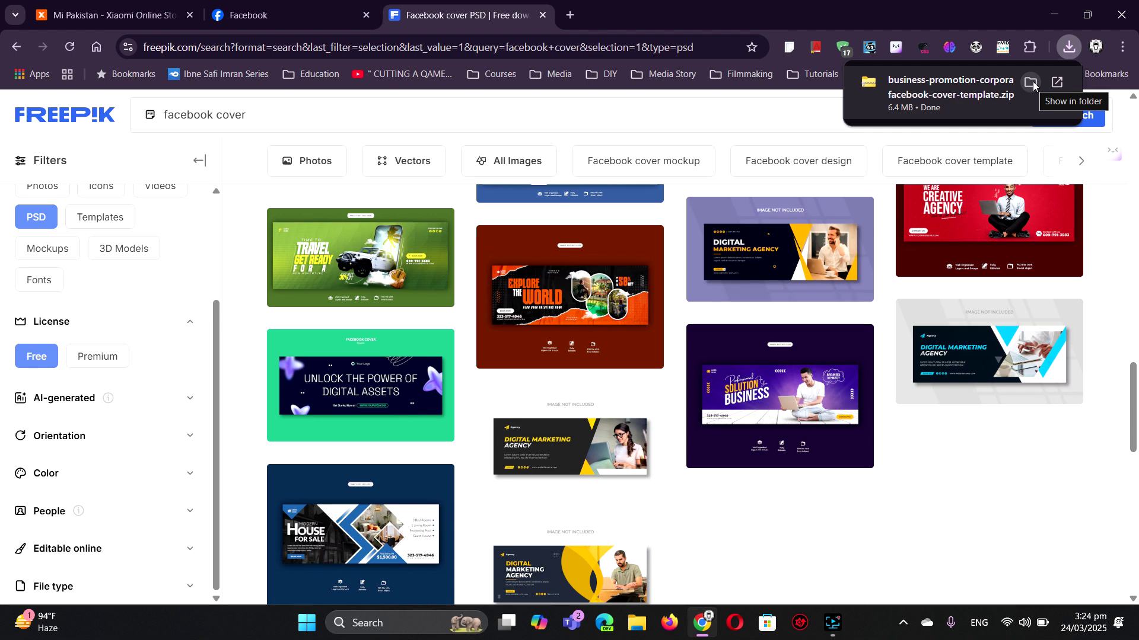
- Extract business-promotion-corporate-facebook-cover-template.zip in Downloads and open the resulting folder
{"action": "left_click", "coordinate": [1032, 83]}
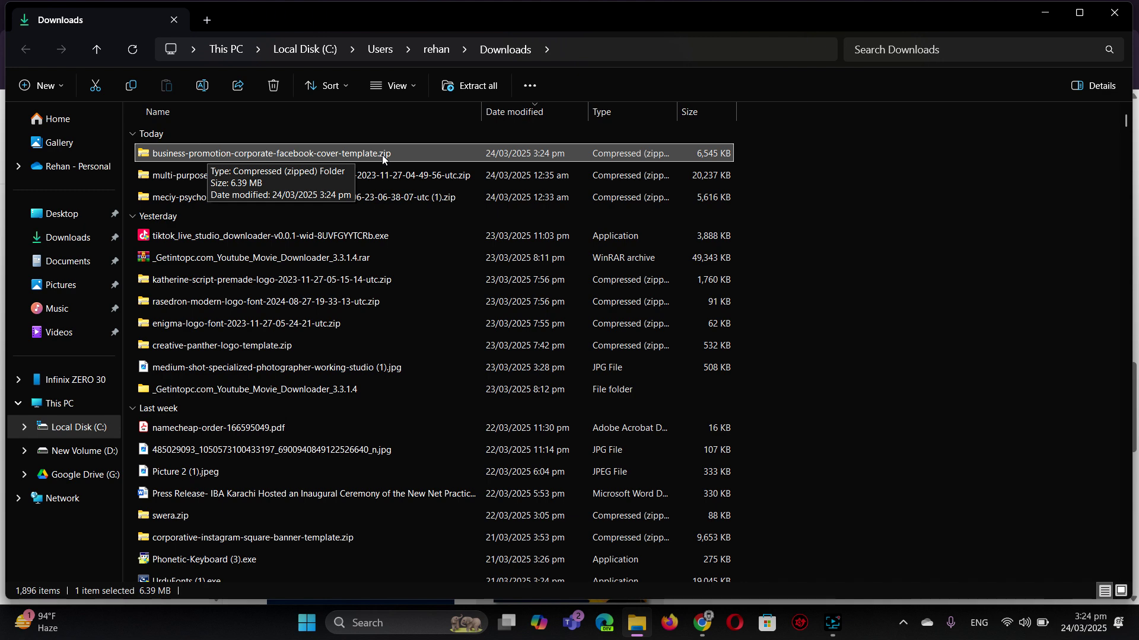
{"action": "right_click", "coordinate": [382, 154]}
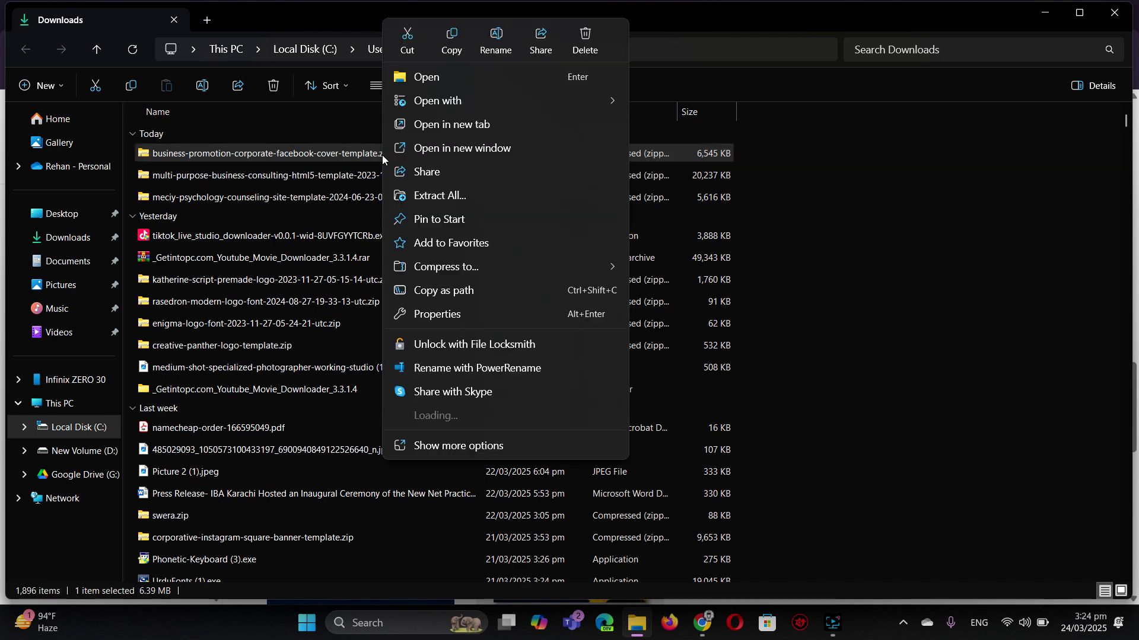
{"action": "left_click", "coordinate": [477, 196]}
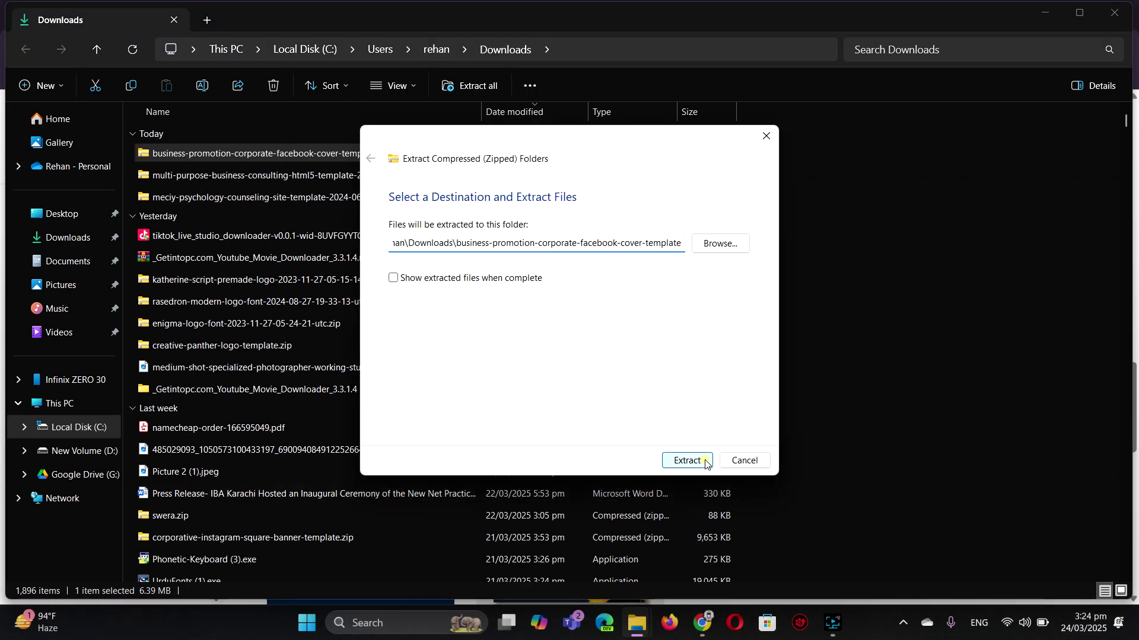
{"action": "left_click", "coordinate": [704, 460]}
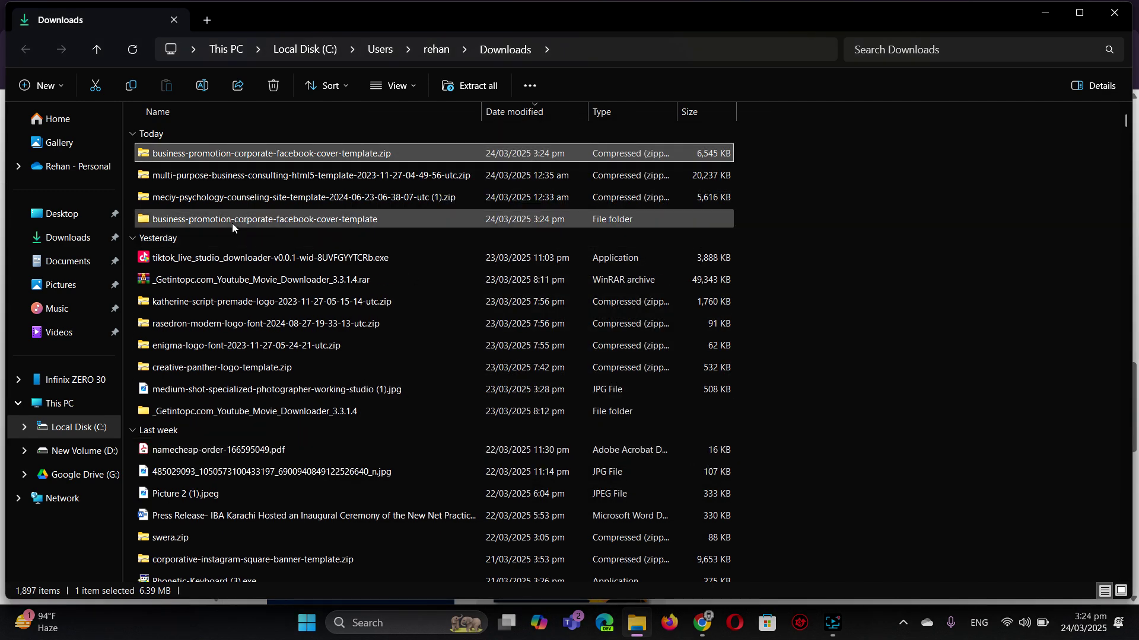
{"action": "double_click", "coordinate": [174, 222]}
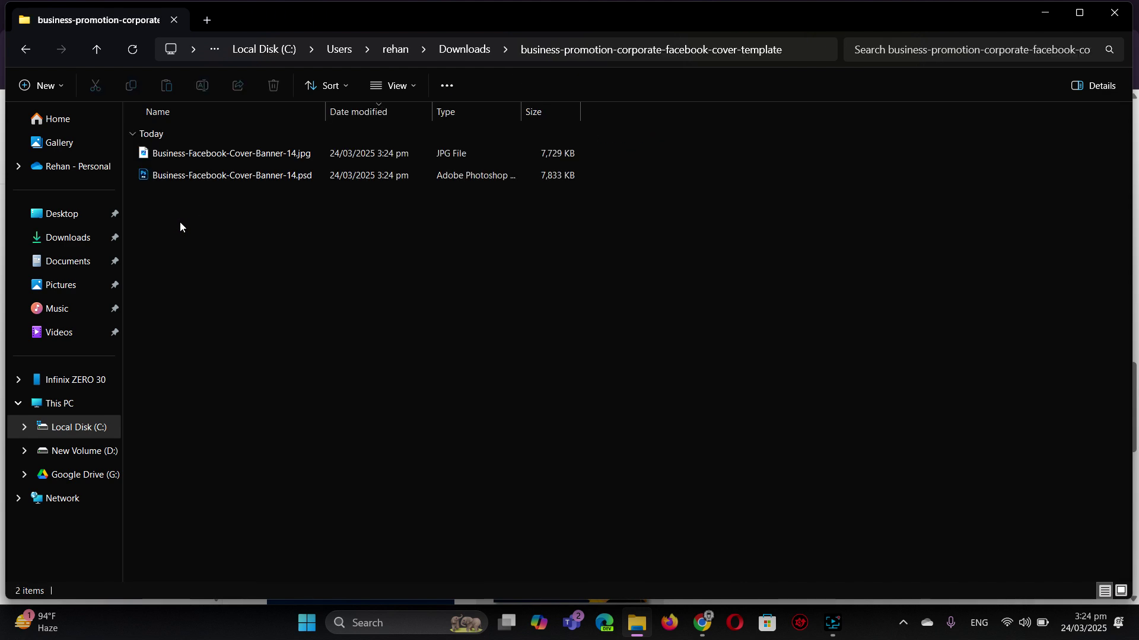
- Preview Business-Facebook-Cover-Banner-14.jpg in Photos, then open Business-Facebook-Cover-Banner-14.psd in Photoshop
{"action": "left_click", "coordinate": [194, 153]}
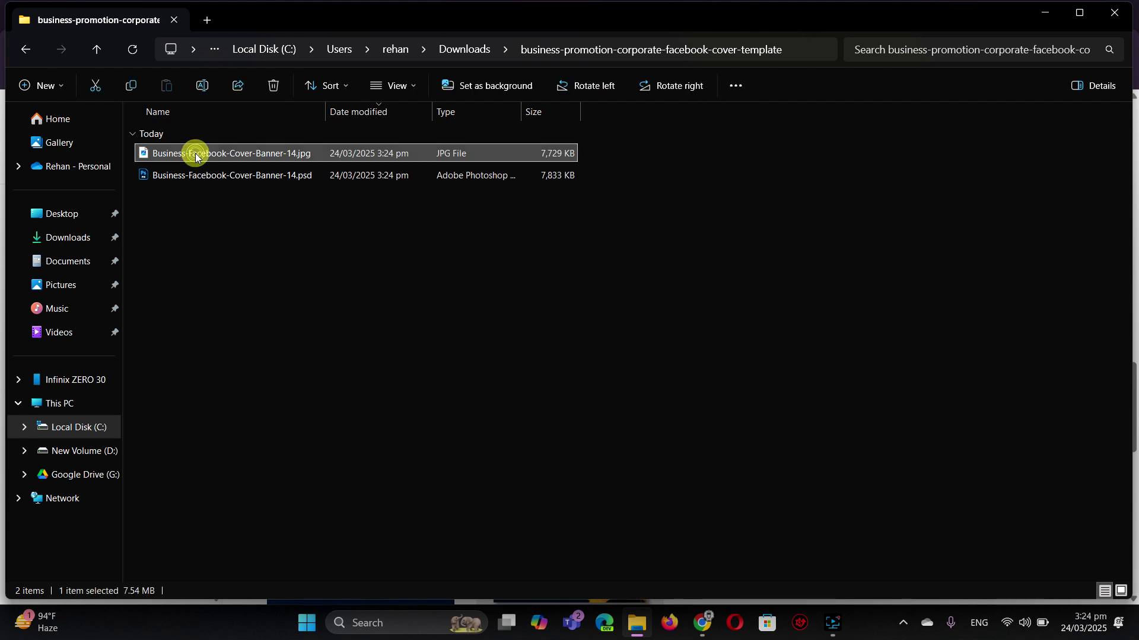
{"action": "double_click", "coordinate": [194, 153]}
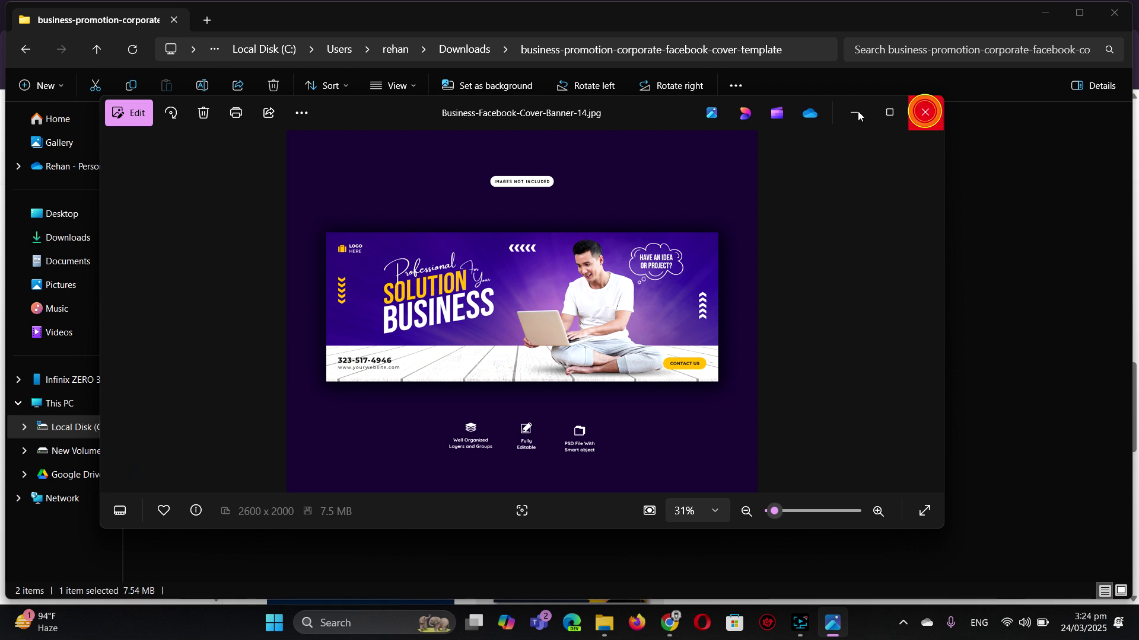
{"action": "left_click", "coordinate": [925, 112]}
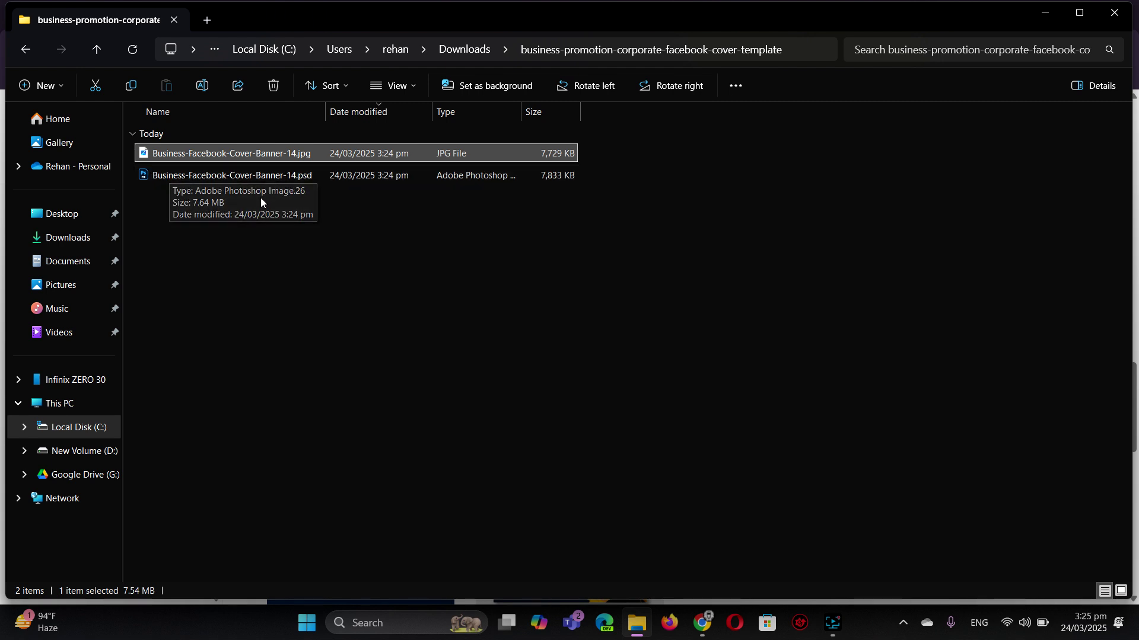
{"action": "left_click", "coordinate": [250, 176]}
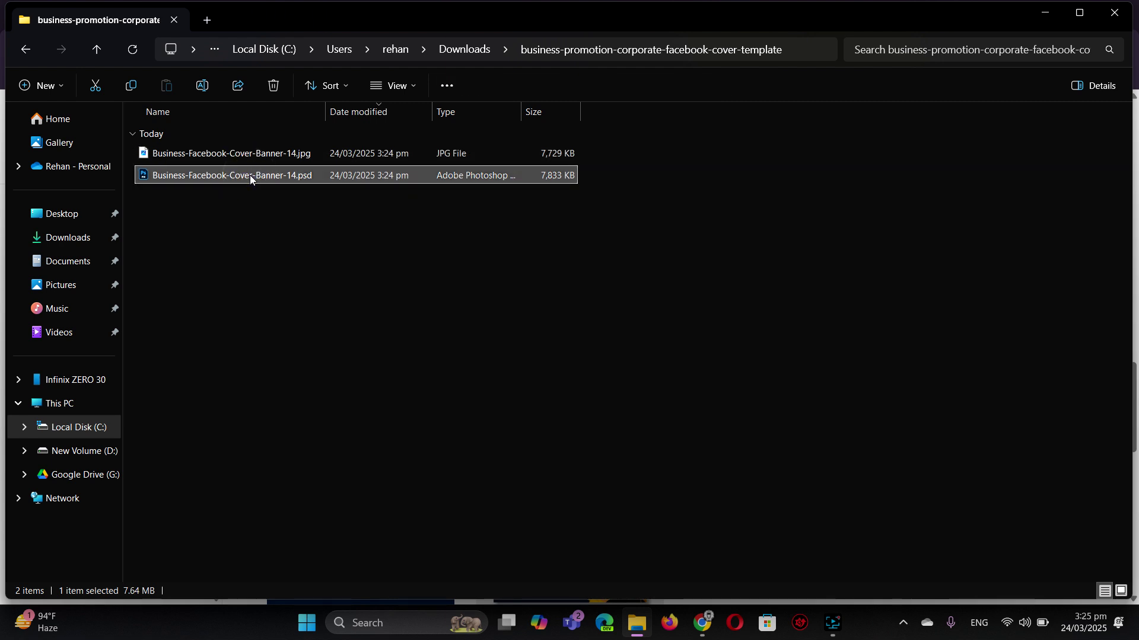
{"action": "double_click", "coordinate": [253, 176]}
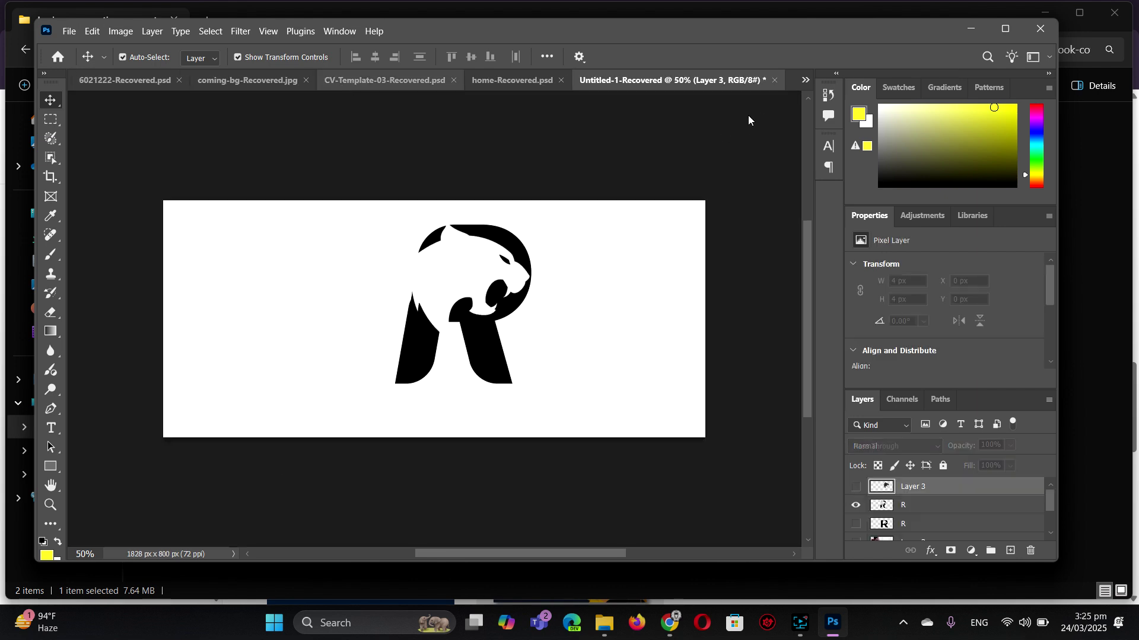
- Show Business-Facebook-Cover-Banner-14.psd, check its JPG preview, then return to Freepik results in Chrome
{"action": "left_click", "coordinate": [805, 81]}
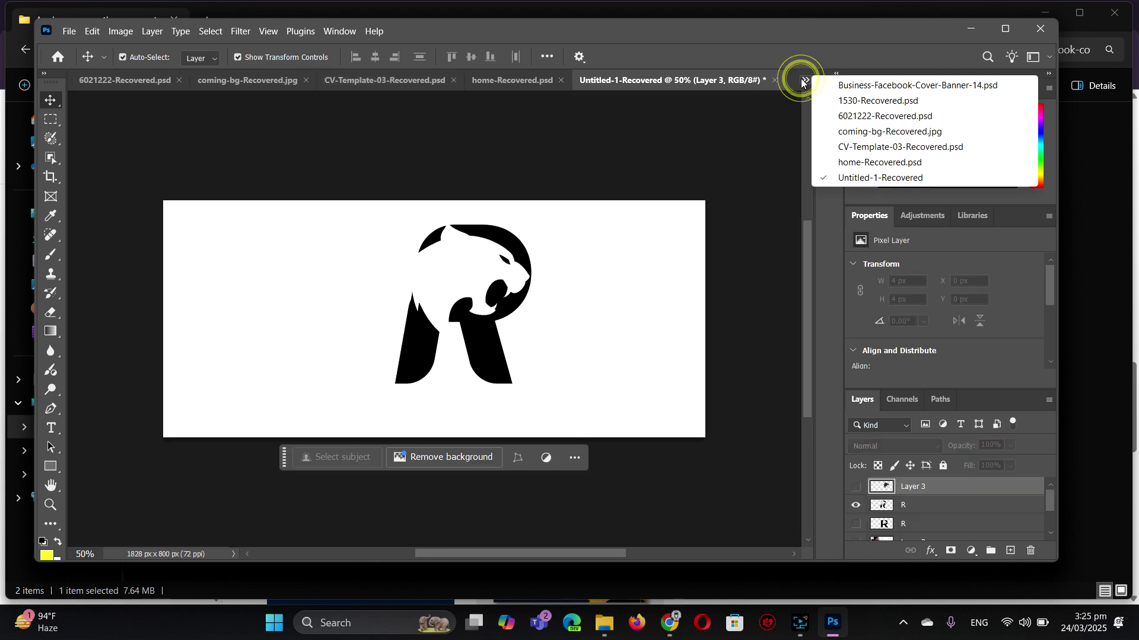
{"action": "left_click", "coordinate": [851, 86]}
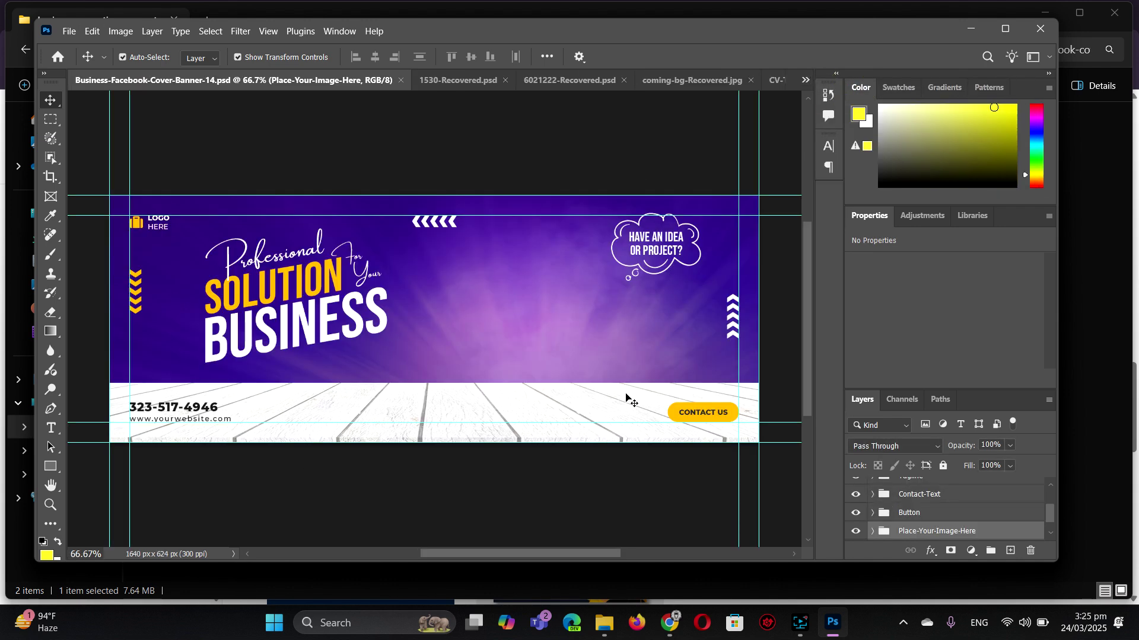
{"action": "left_click", "coordinate": [602, 623]}
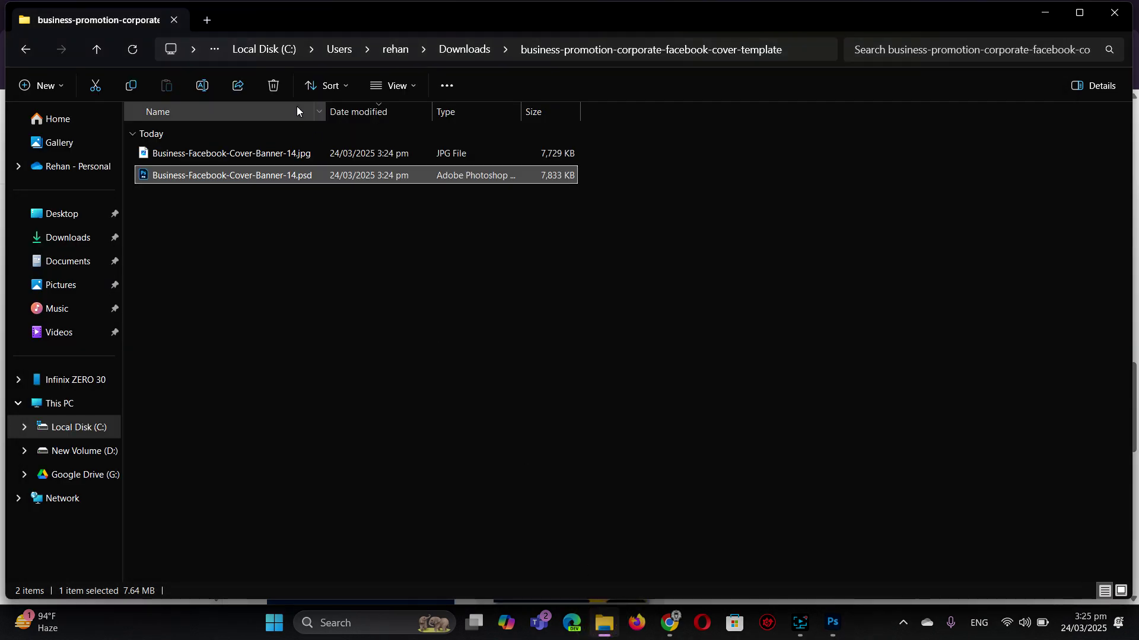
{"action": "double_click", "coordinate": [268, 158]}
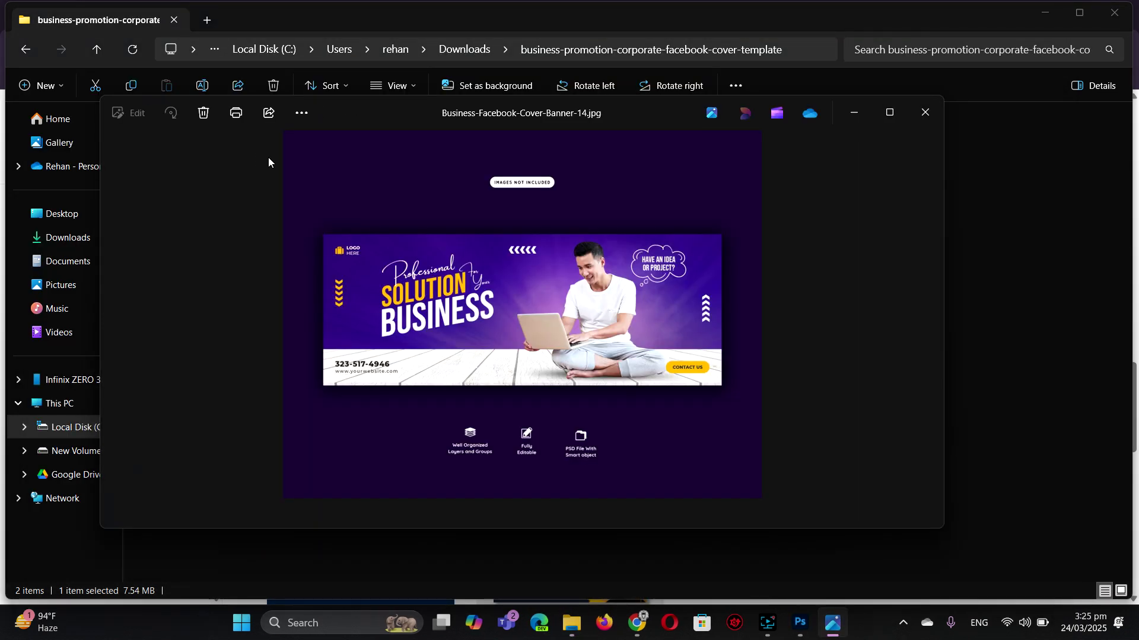
{"action": "left_click", "coordinate": [800, 623]}
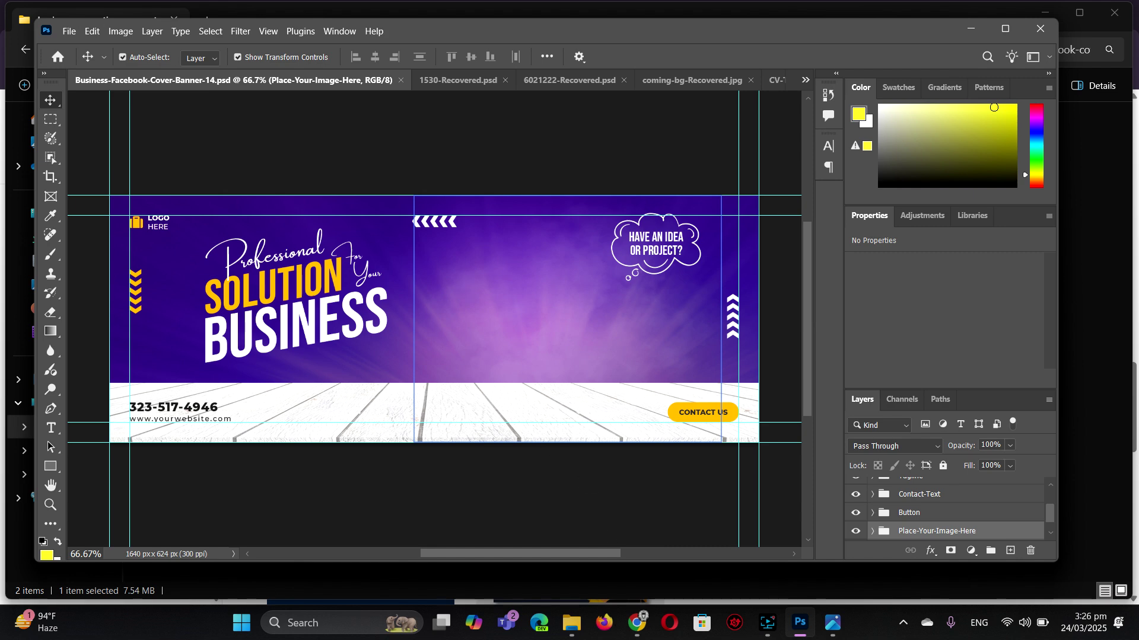
{"action": "left_click", "coordinate": [638, 623]}
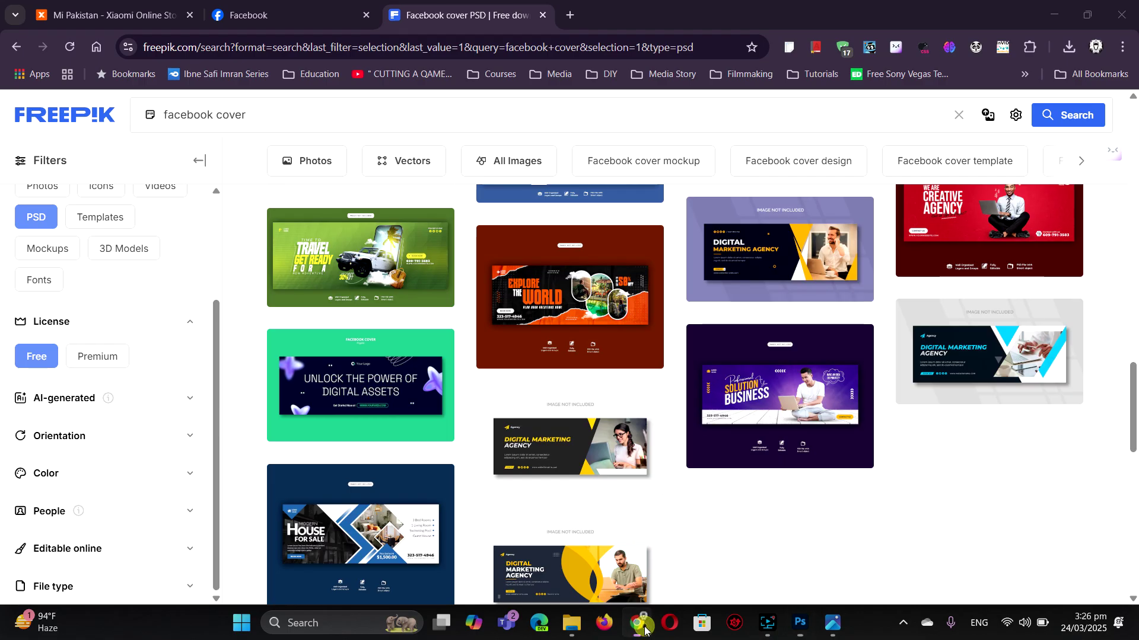
{"action": "left_click", "coordinate": [288, 15]}
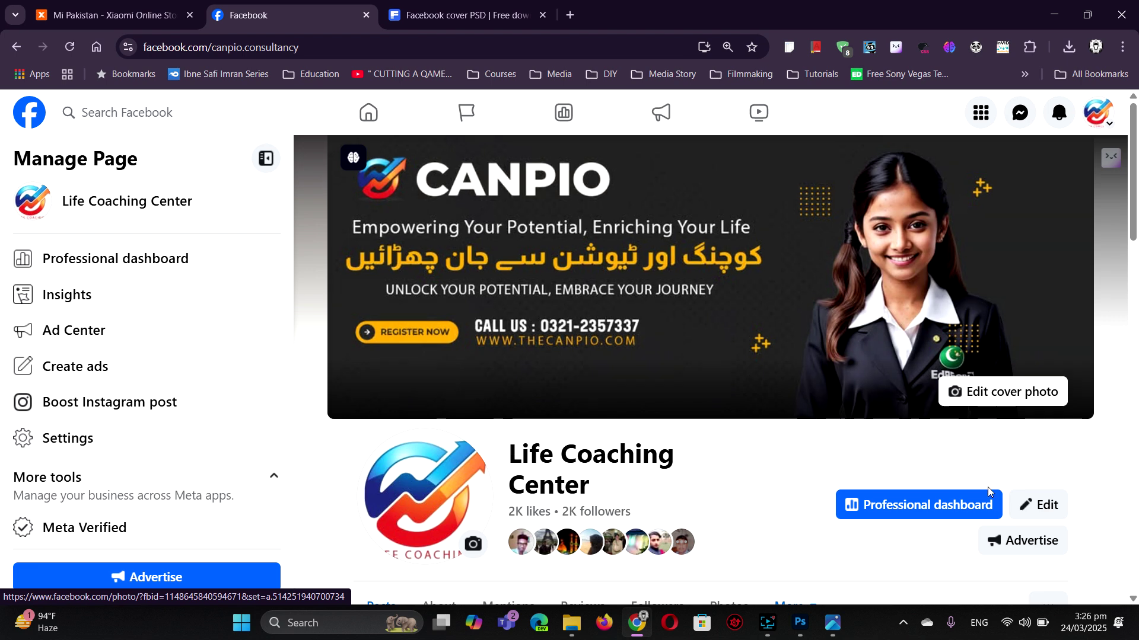
{"action": "left_click", "coordinate": [632, 623]}
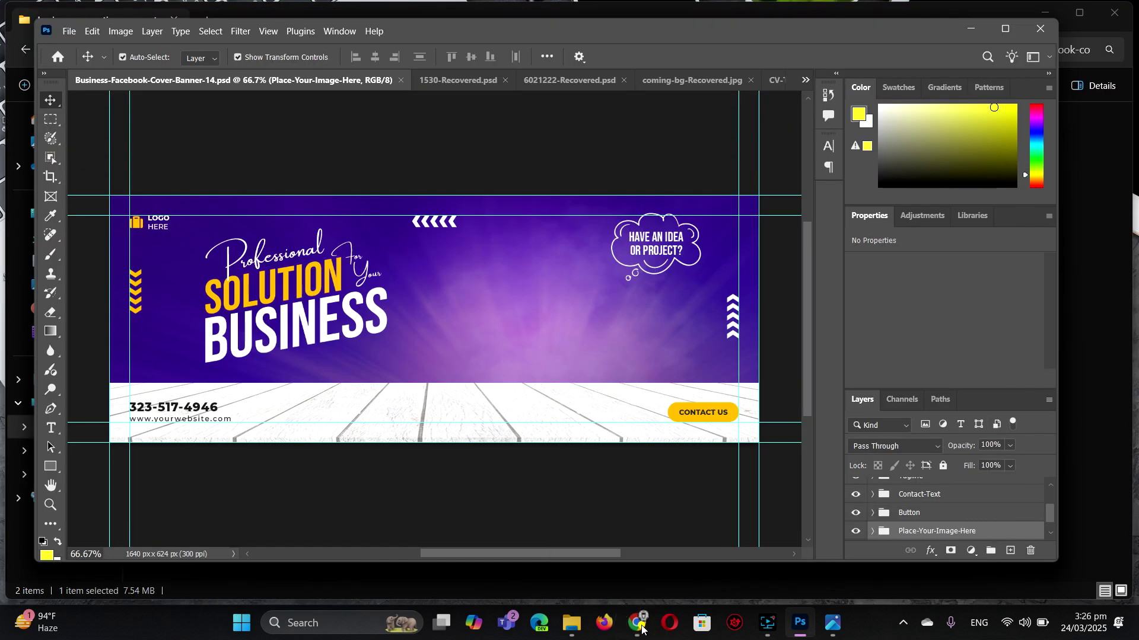
{"action": "left_click", "coordinate": [632, 624]}
{"action": "left_click", "coordinate": [500, 10]}
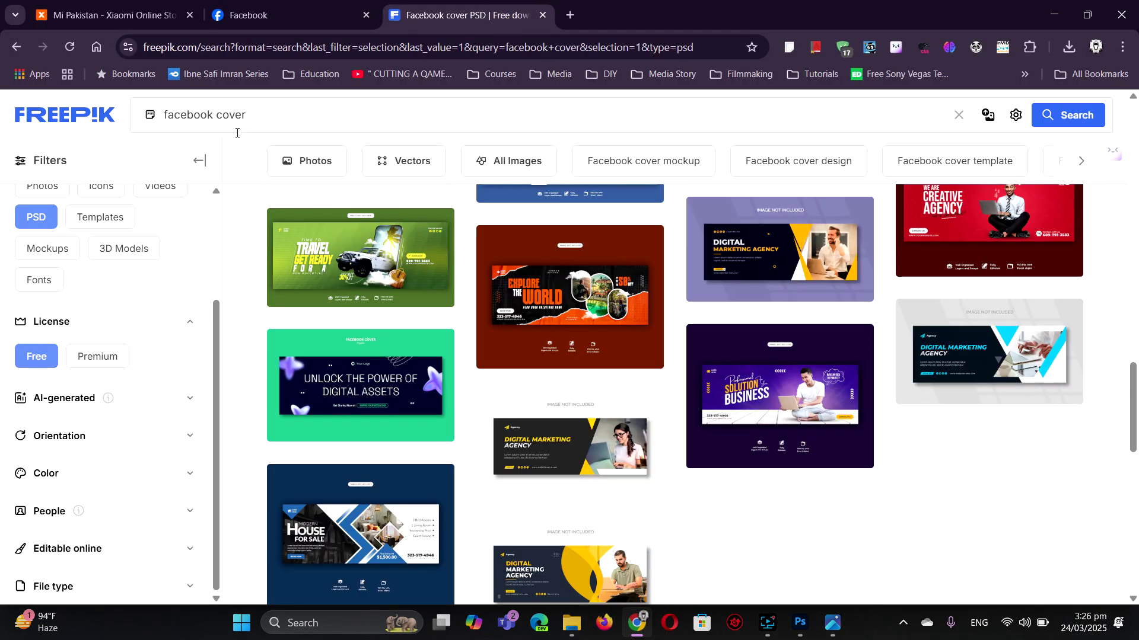
- Go back twice to the unfiltered results and open AI Image Generator from AI Suite
{"action": "scroll", "coordinate": [147, 227], "scroll_direction": "up", "scroll_amount": 3}
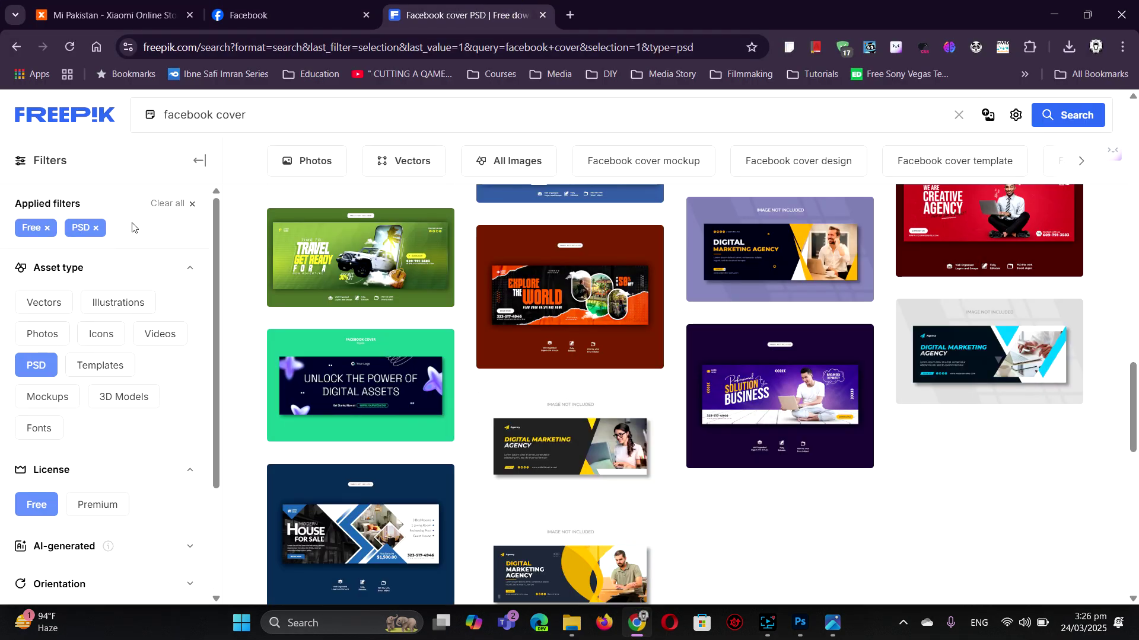
{"action": "left_click", "coordinate": [16, 47]}
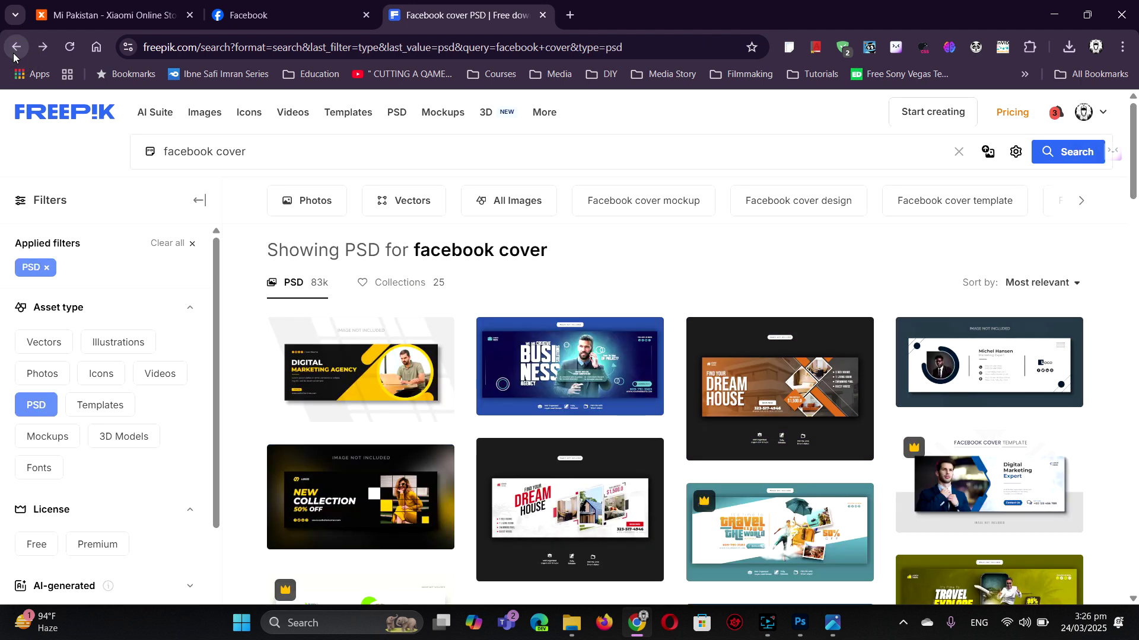
{"action": "left_click", "coordinate": [15, 47]}
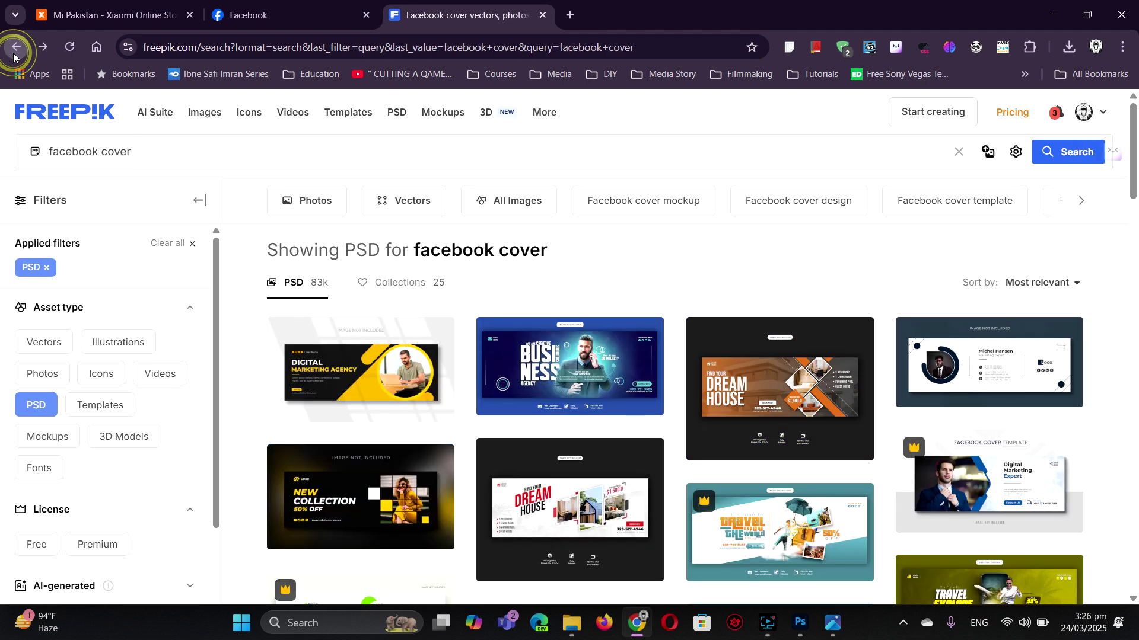
{"action": "mouse_move", "coordinate": [159, 112]}
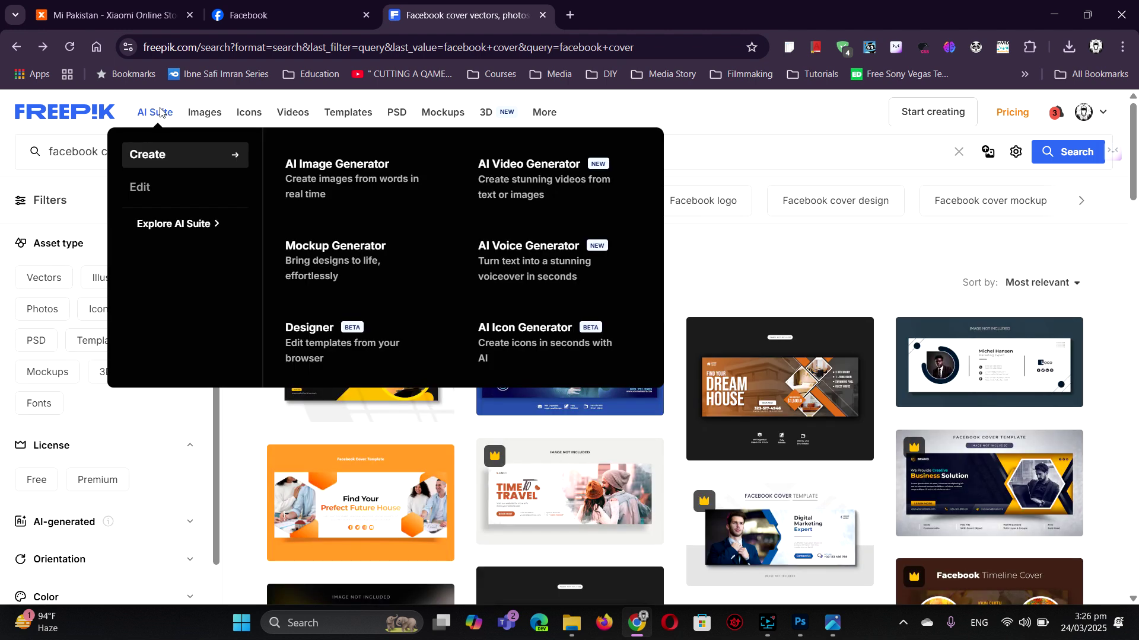
{"action": "left_click", "coordinate": [356, 176]}
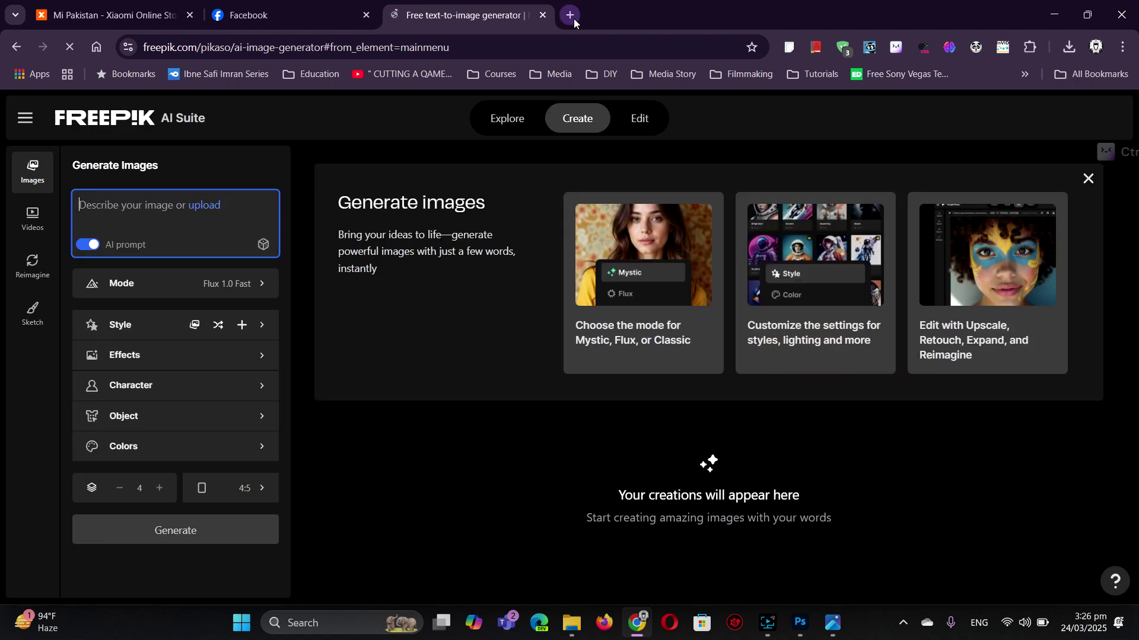
- Generate images from the prompt 'a Pakistani girl smiling school student portrait image wearing black uniform coat'
{"action": "left_click", "coordinate": [100, 204]}
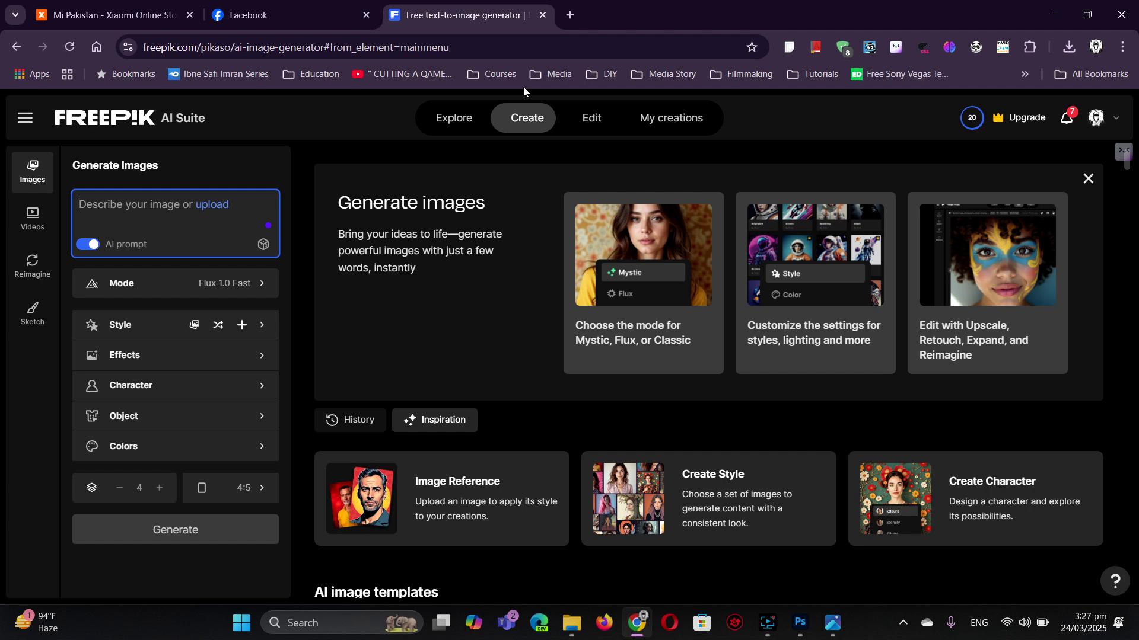
{"action": "type", "text": "a Pa"}
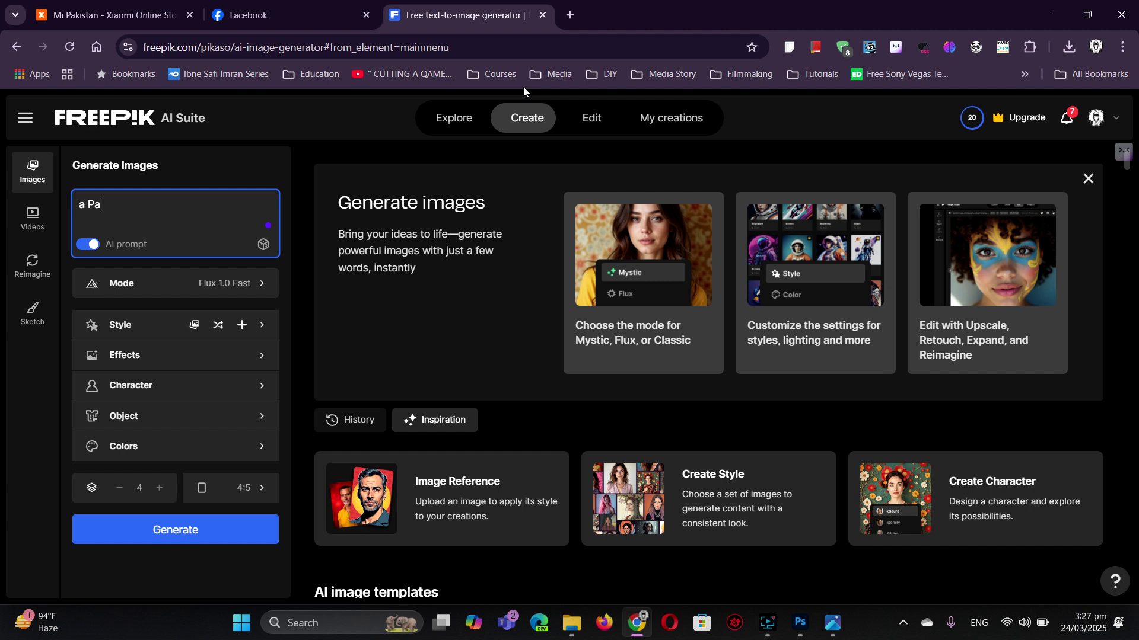
{"action": "type", "text": "kistani girl student port"}
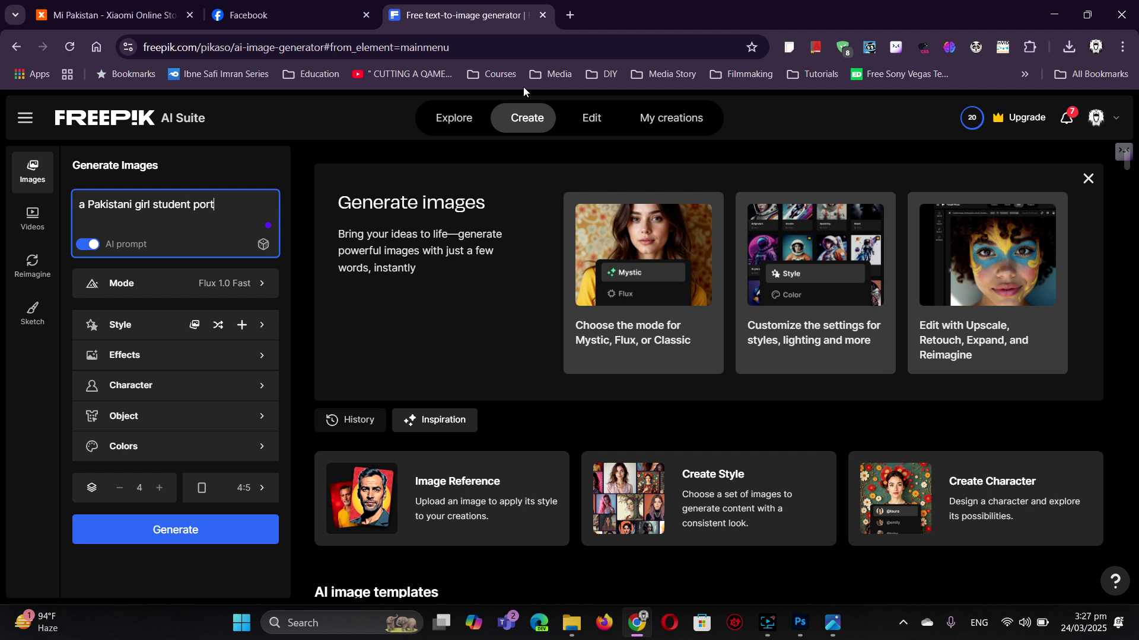
{"action": "type", "text": "rait ia"}
{"action": "type", "text": "m"}
{"action": "type", "text": "ge"}
{"action": "type", "text": "smili"}
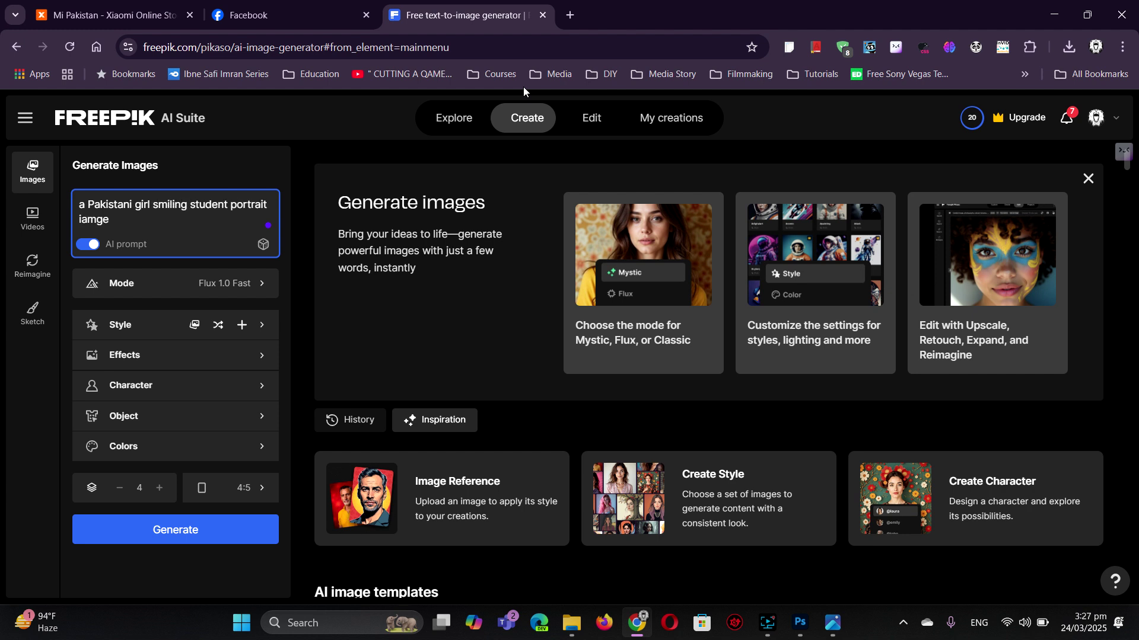
{"action": "type", "text": "school s"}
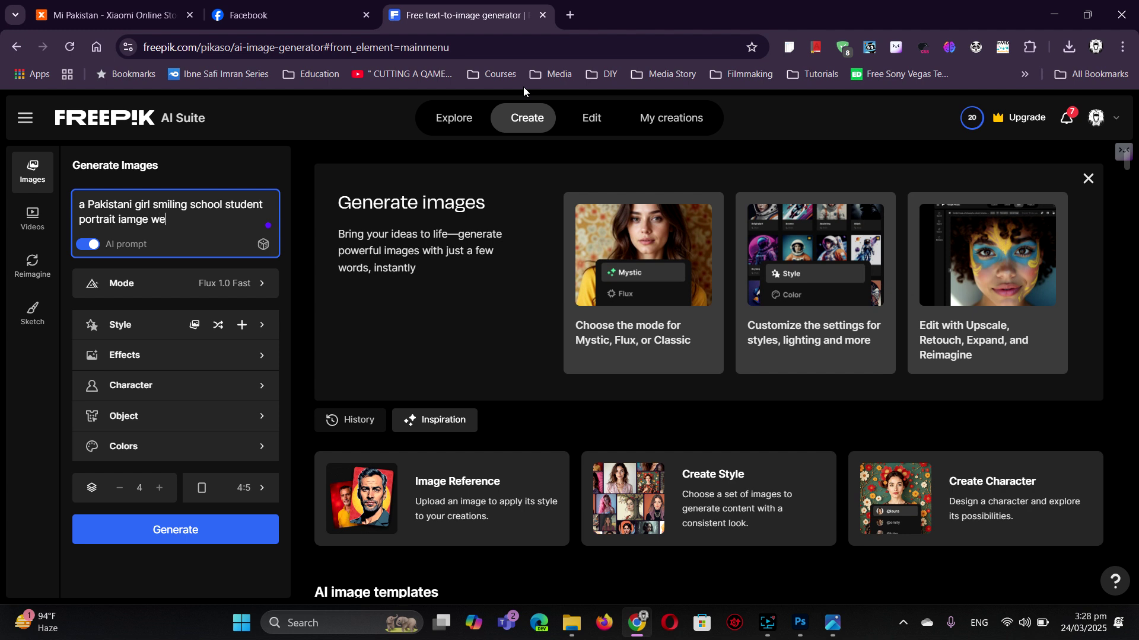
{"action": "type", "text": "ng black uniform coat"}
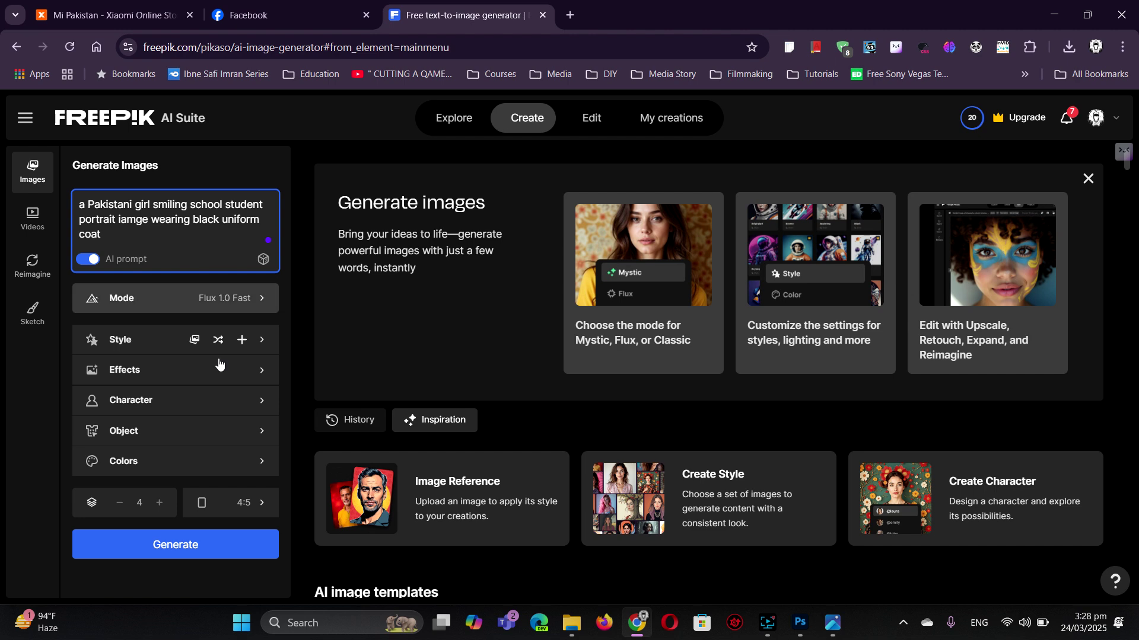
{"action": "left_click", "coordinate": [191, 547]}
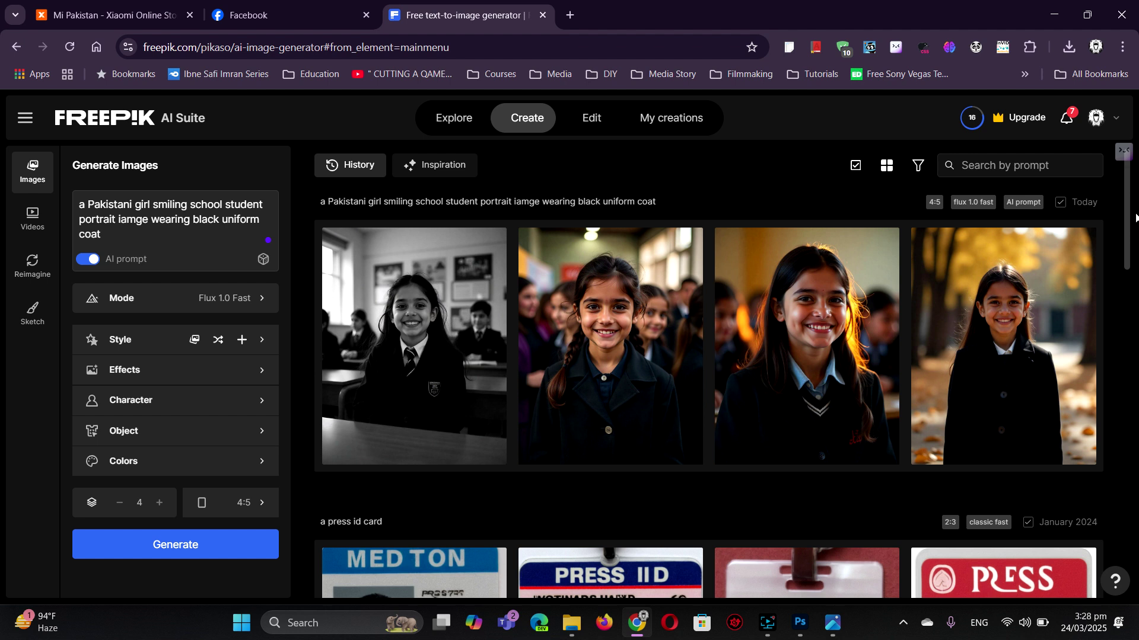
- Download the third schoolgirl portrait from Freepik as a PNG
{"action": "mouse_move", "coordinate": [811, 336]}
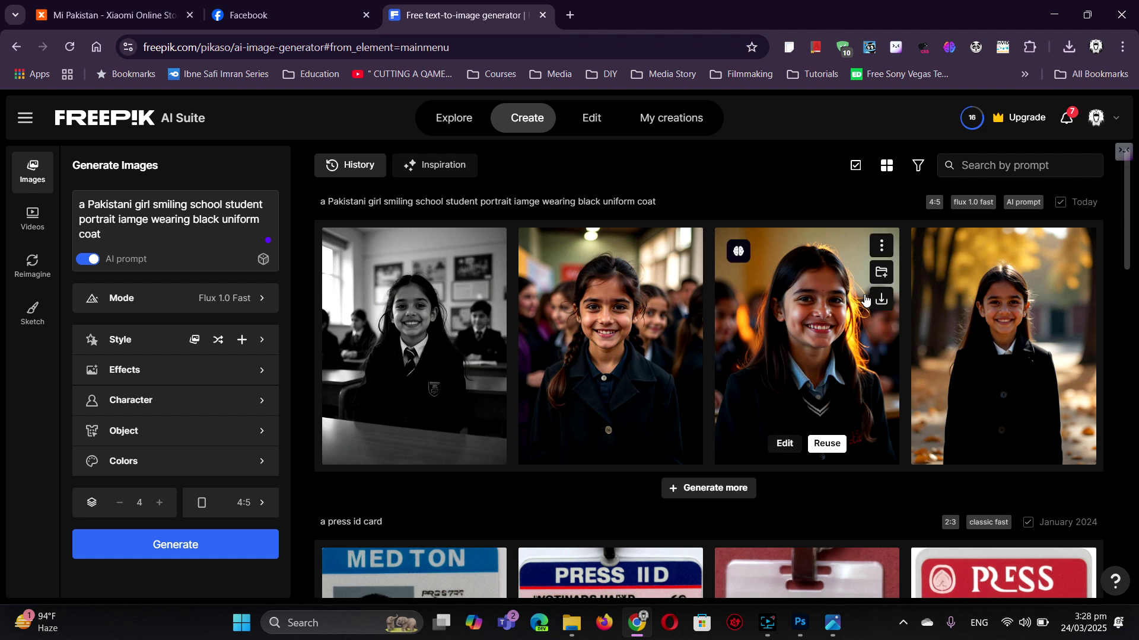
{"action": "left_click", "coordinate": [794, 316]}
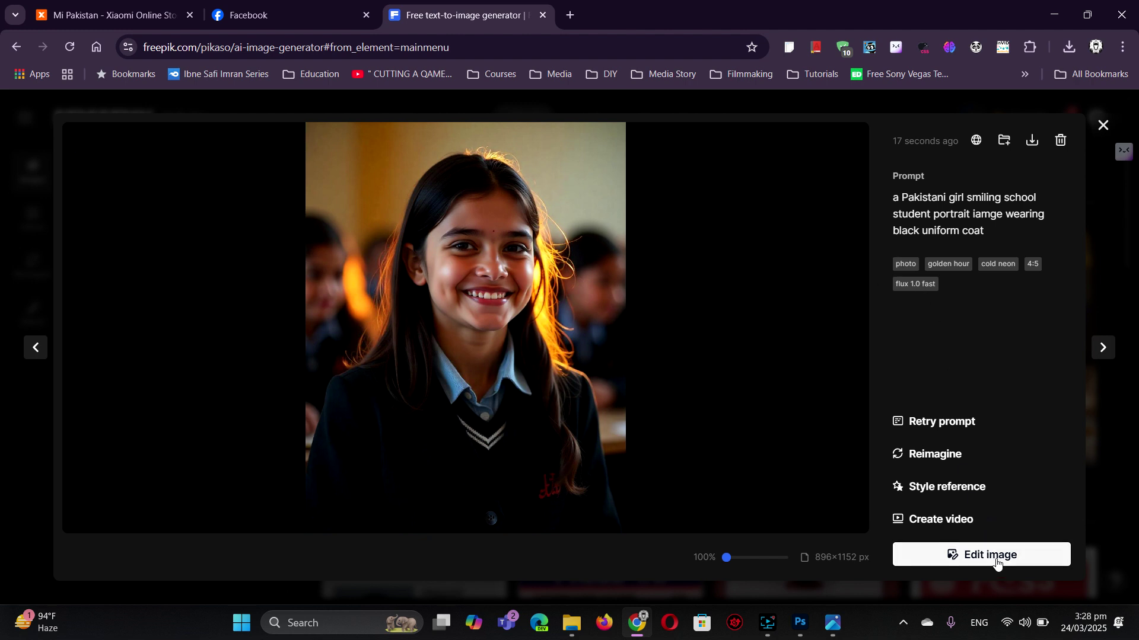
{"action": "left_click", "coordinate": [1033, 142]}
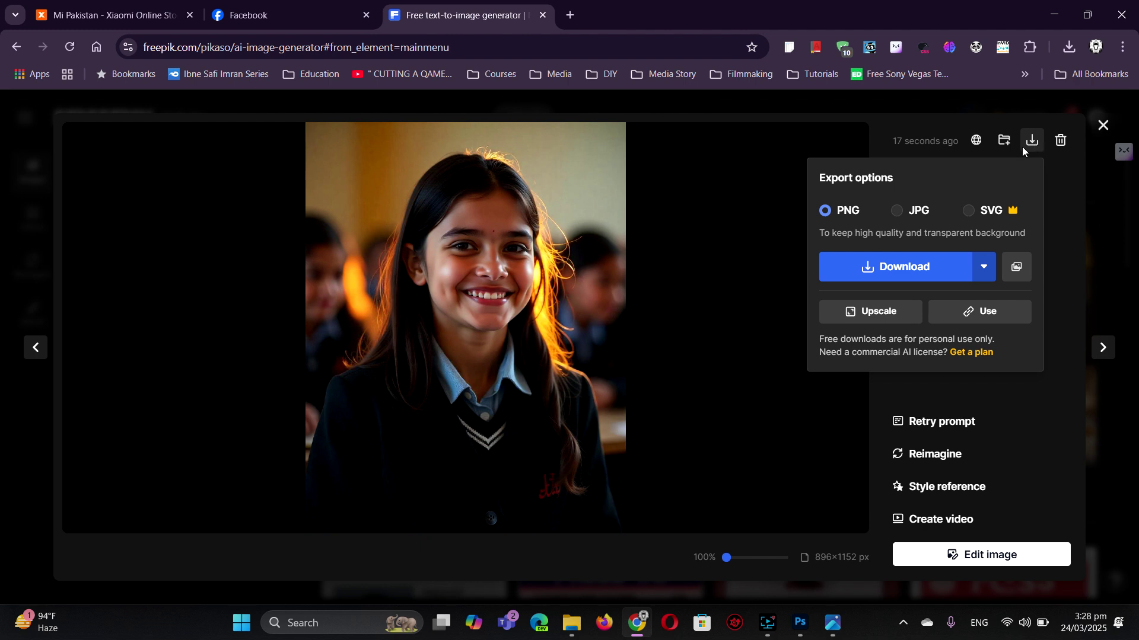
{"action": "left_click", "coordinate": [914, 268]}
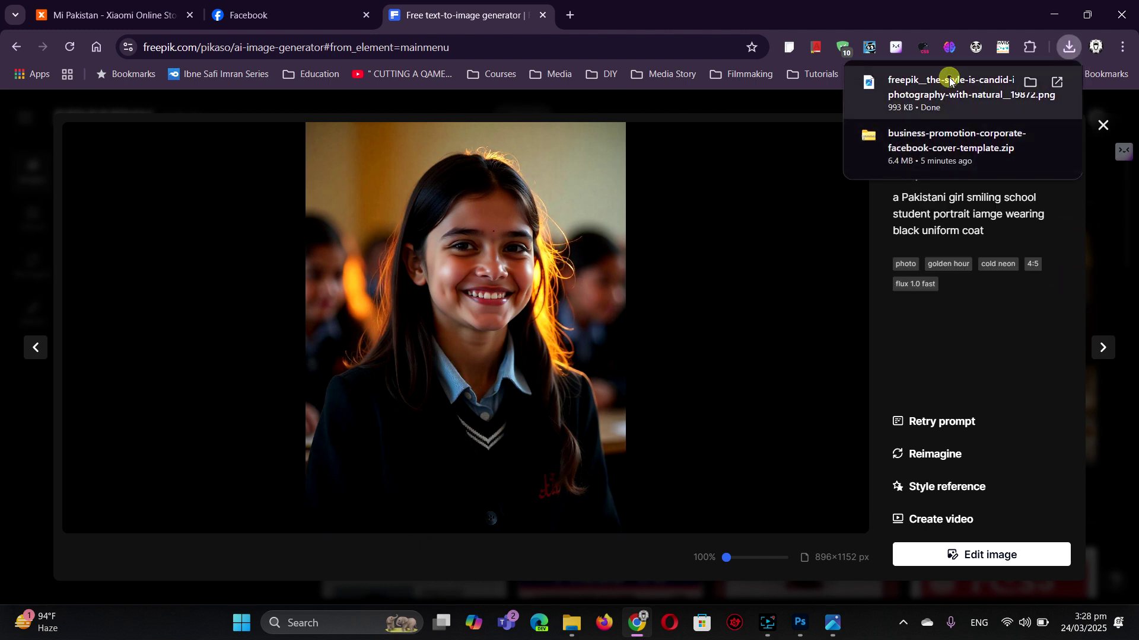
- Open the downloaded portrait PNG and choose Open with another app
{"action": "left_click", "coordinate": [951, 82]}
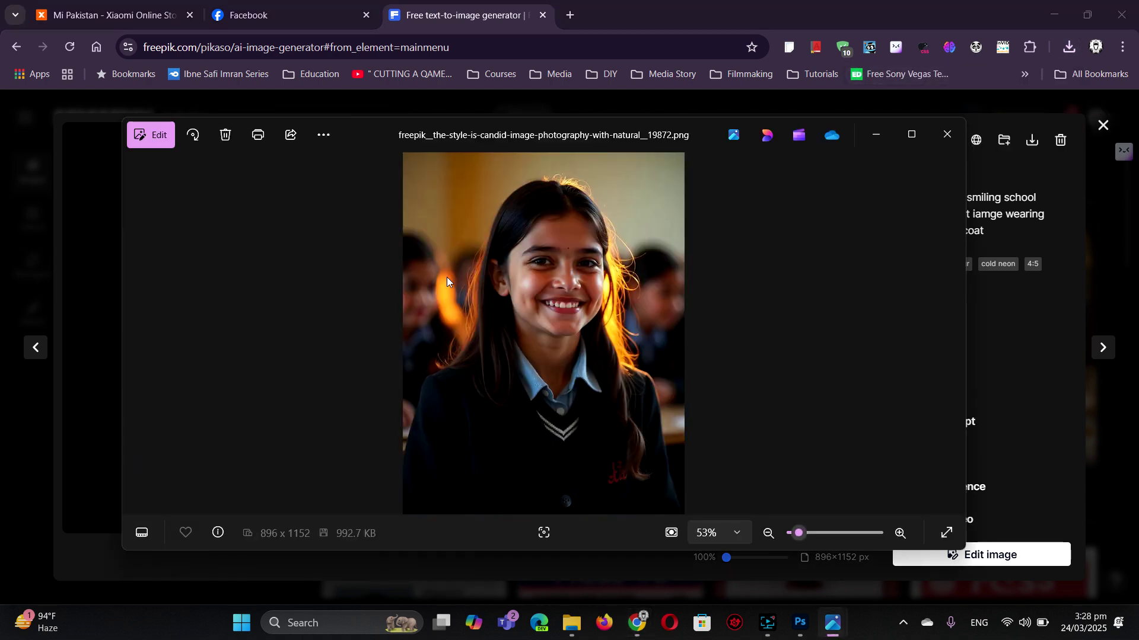
{"action": "right_click", "coordinate": [498, 280]}
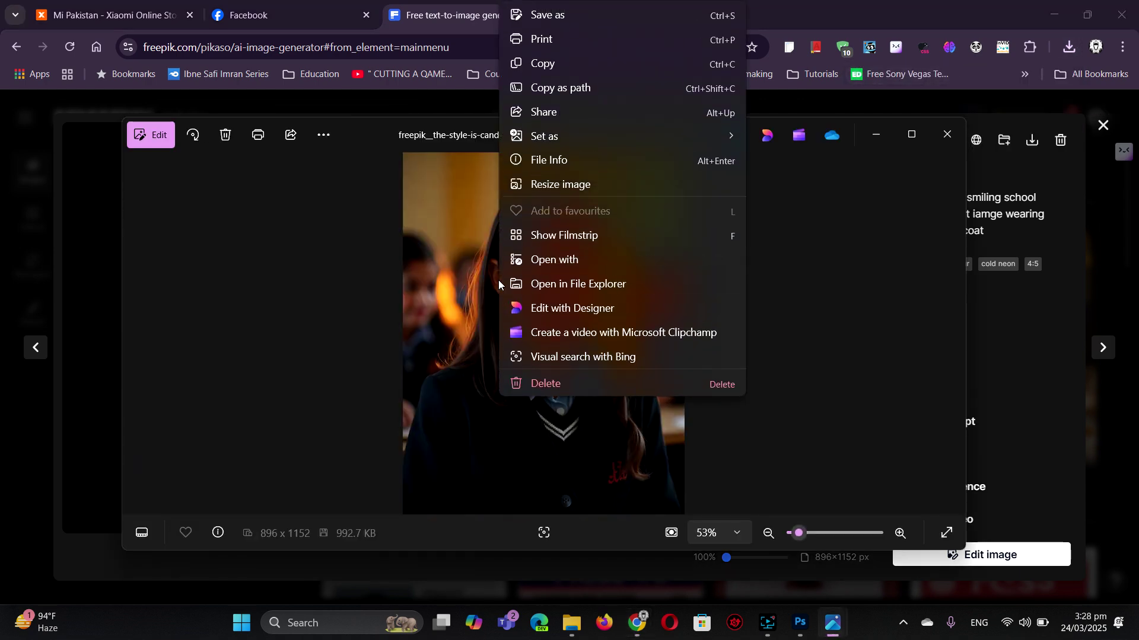
{"action": "left_click", "coordinate": [581, 260]}
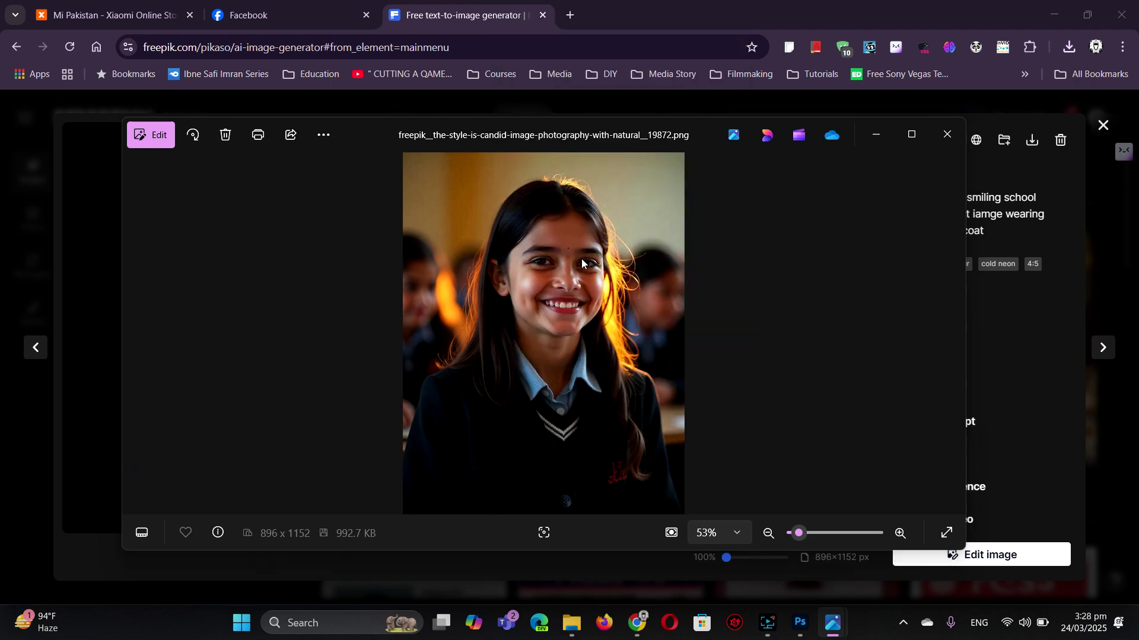
- Open the schoolgirl portrait in Photoshop, select all of it, and close that document
{"action": "double_click", "coordinate": [517, 226]}
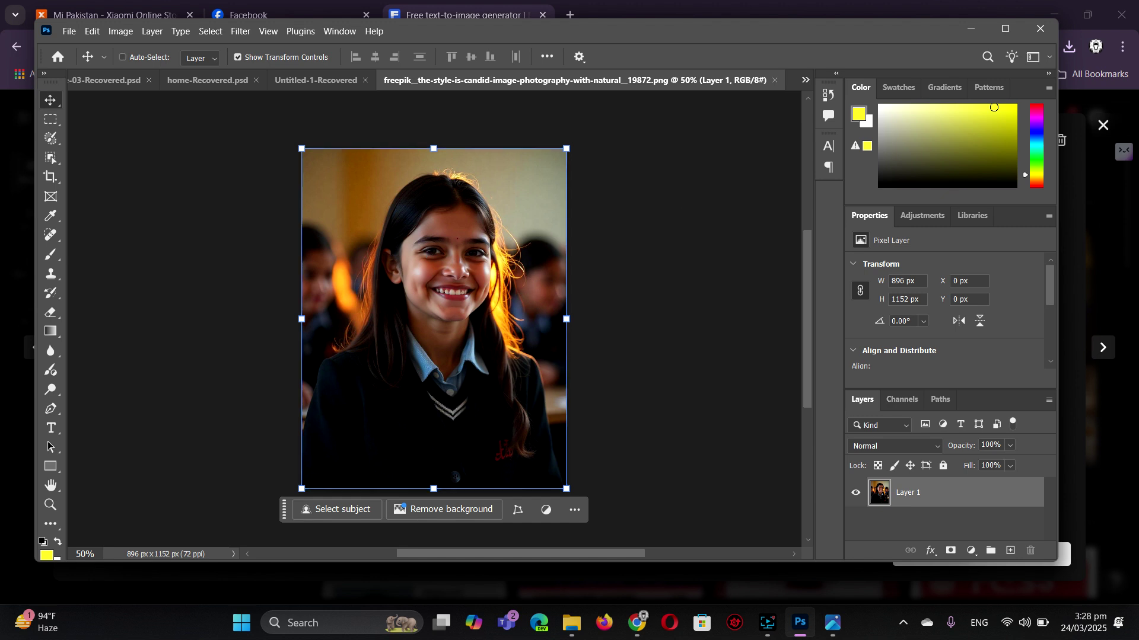
{"action": "key", "text": "ctrl+a"}
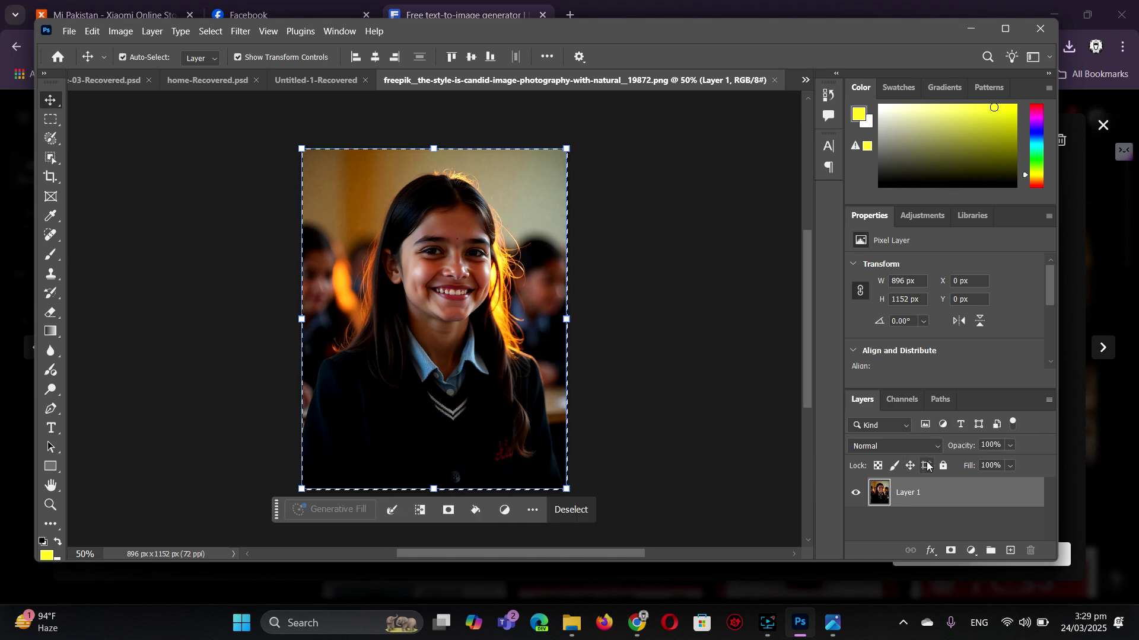
{"action": "left_click", "coordinate": [775, 80]}
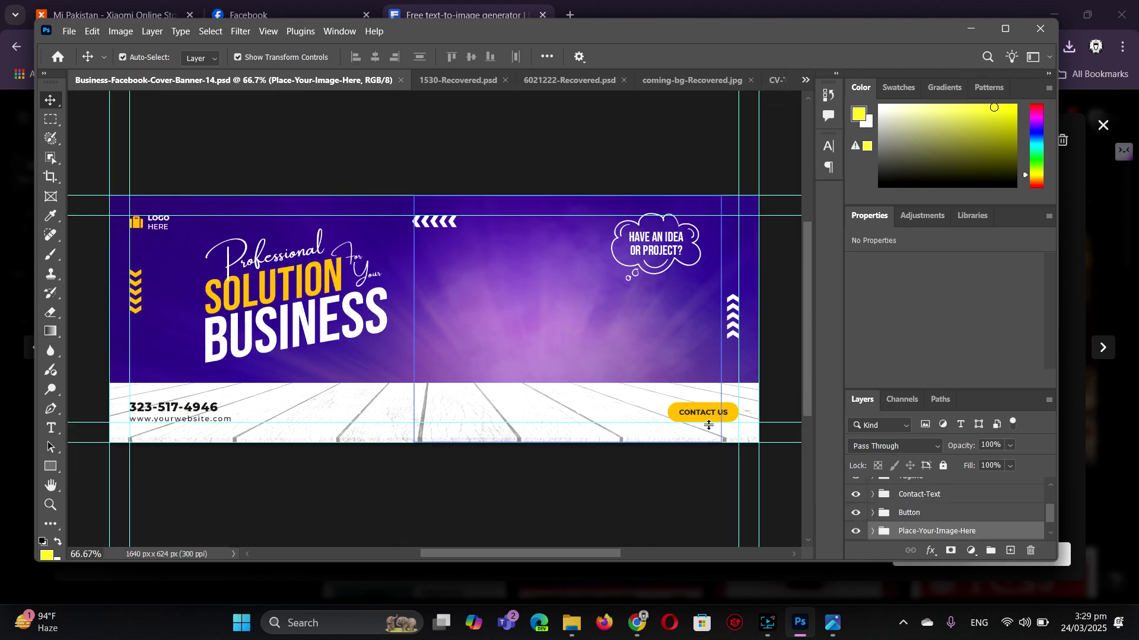
- Expand the Place-Your-Image-Here layer group and open its Double-Click-Here smart object
{"action": "scroll", "coordinate": [1002, 515], "scroll_direction": "down", "scroll_amount": 1}
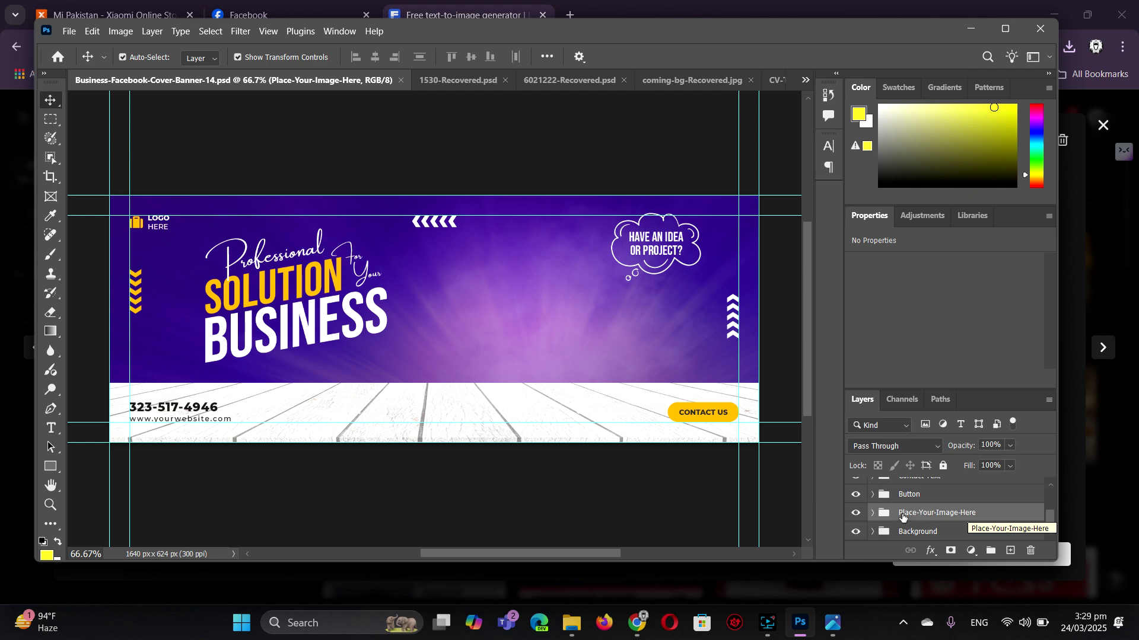
{"action": "left_click", "coordinate": [872, 515]}
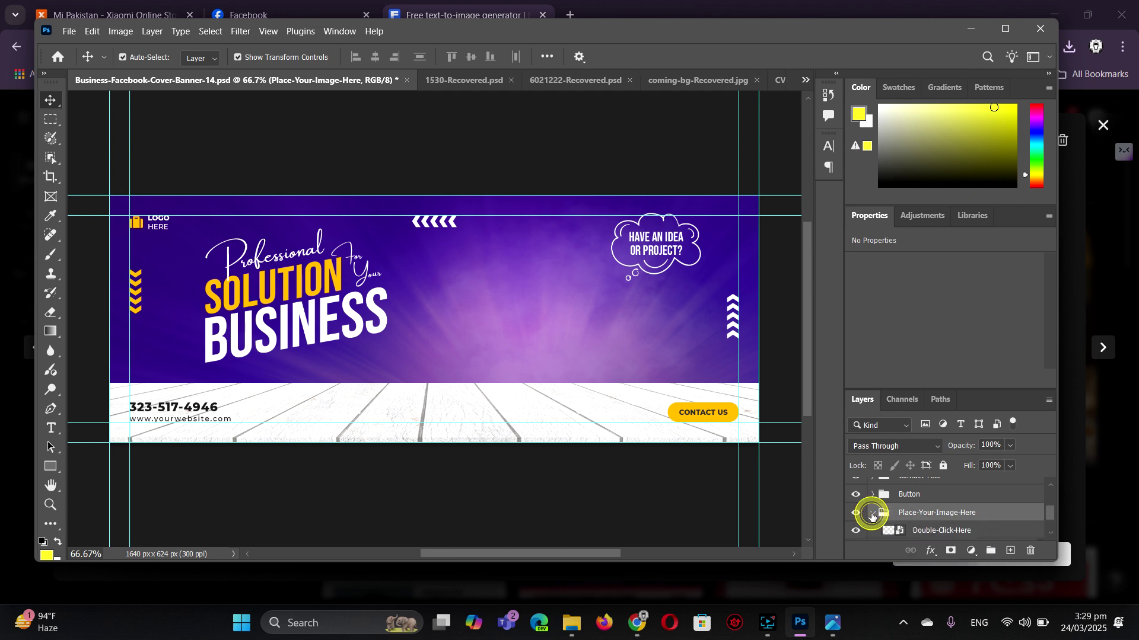
{"action": "left_click", "coordinate": [916, 518]}
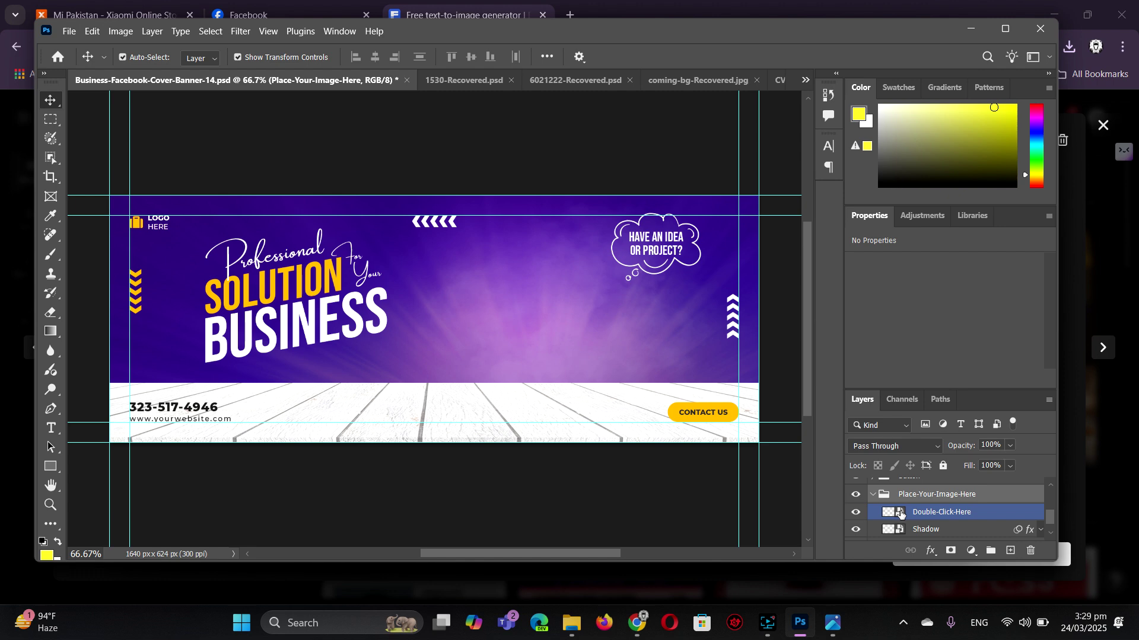
{"action": "double_click", "coordinate": [900, 514]}
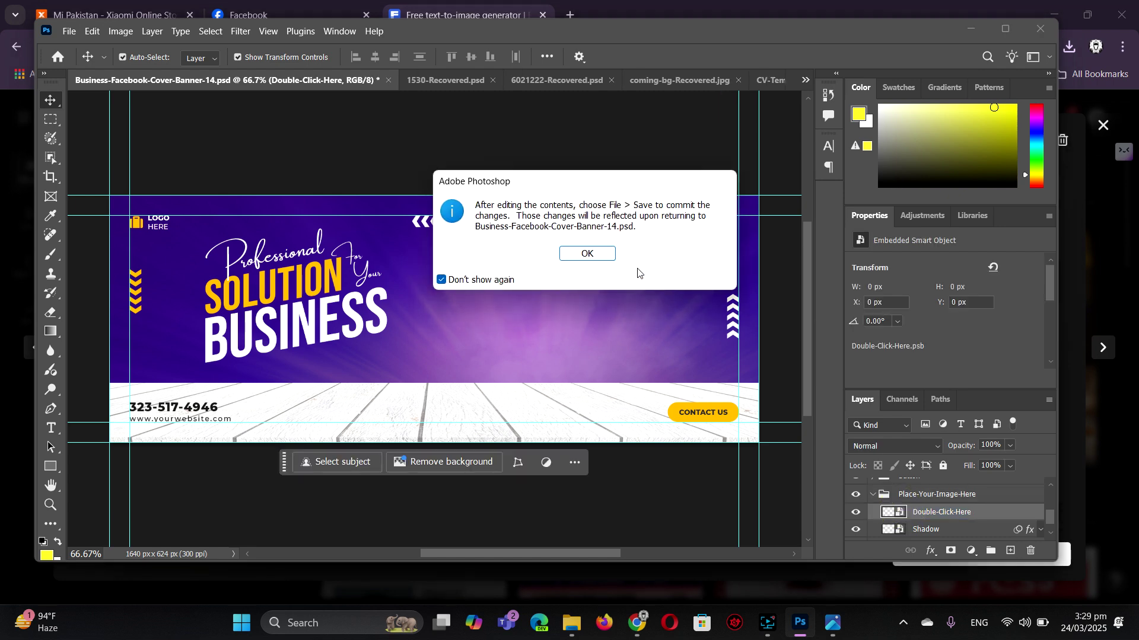
- Paste the schoolgirl photo, convert it to a smart object, and scale it to 3152×4053 px
{"action": "left_click", "coordinate": [575, 253]}
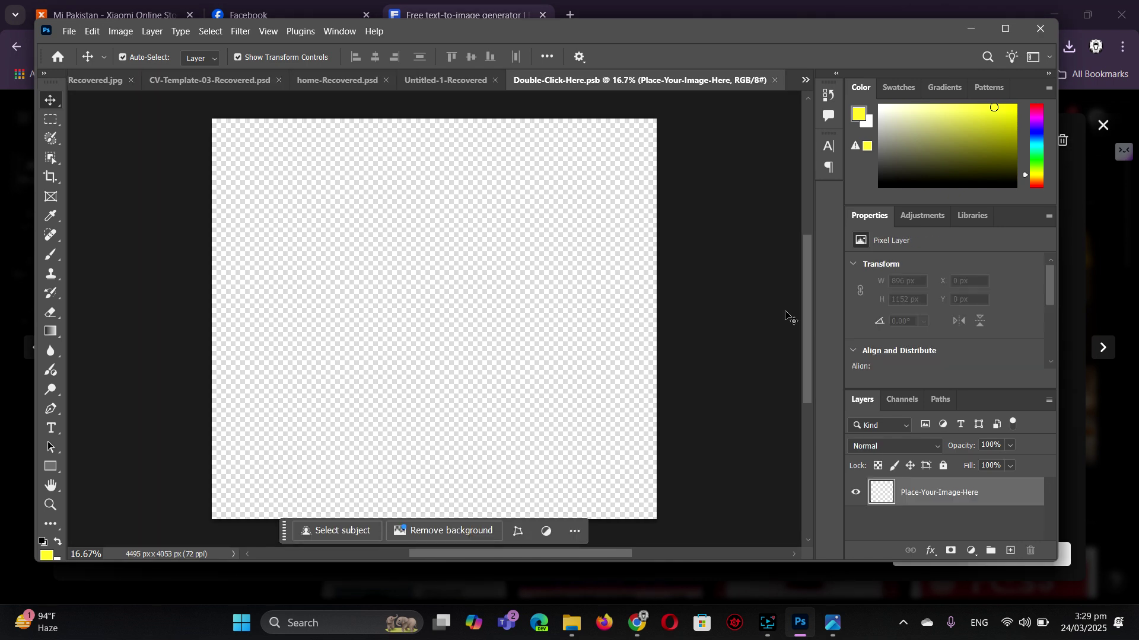
{"action": "key", "text": "ctrl+v"}
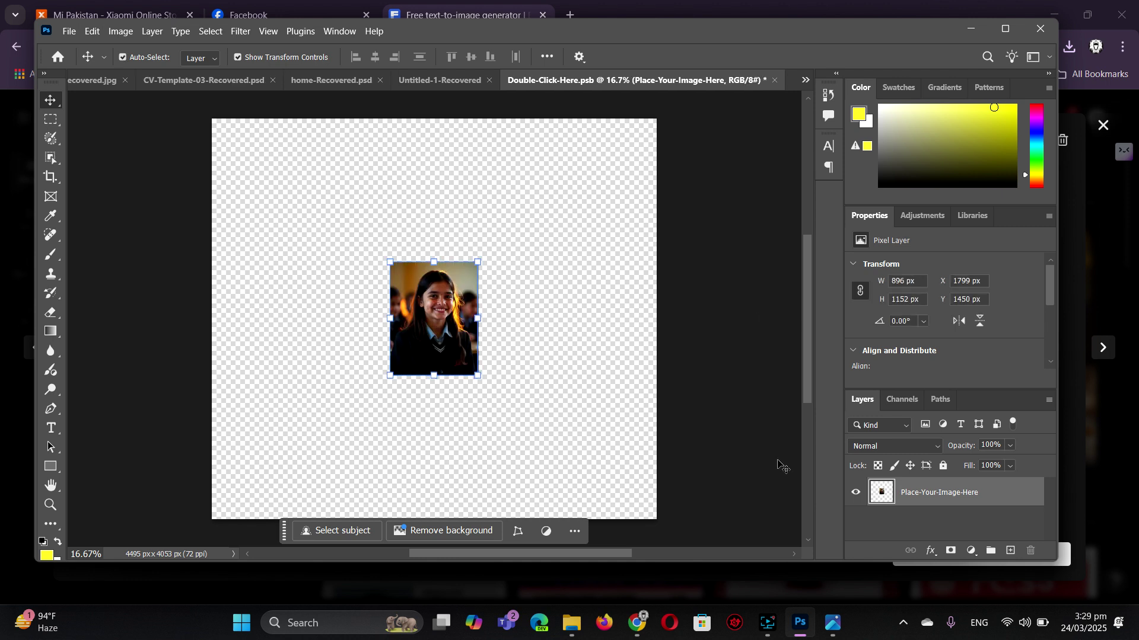
{"action": "right_click", "coordinate": [943, 494]}
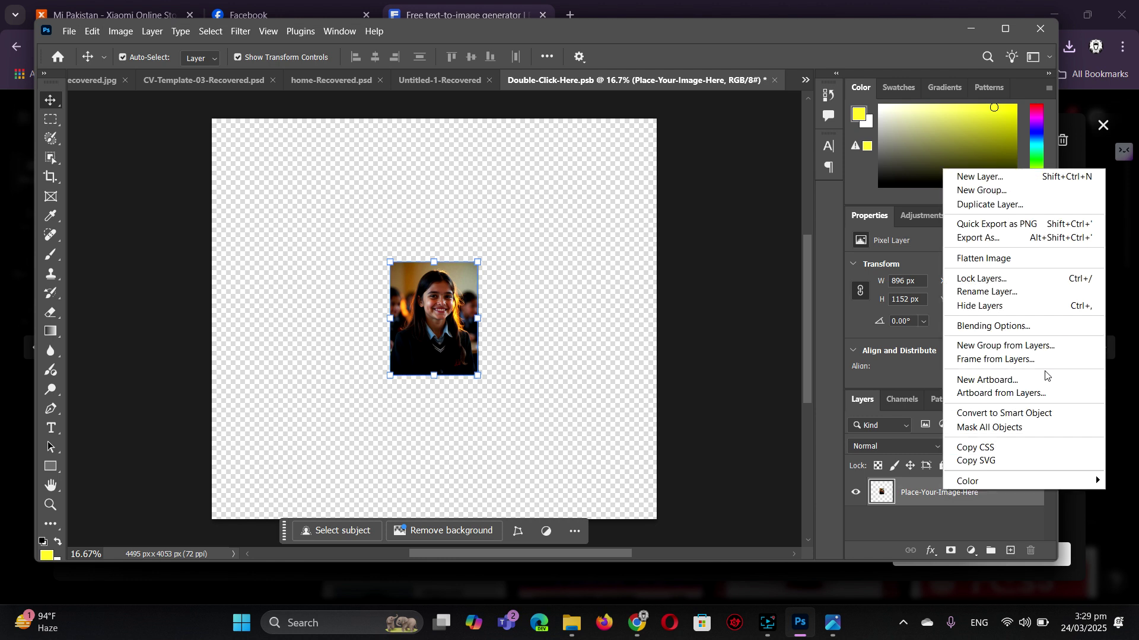
{"action": "left_click", "coordinate": [1032, 414]}
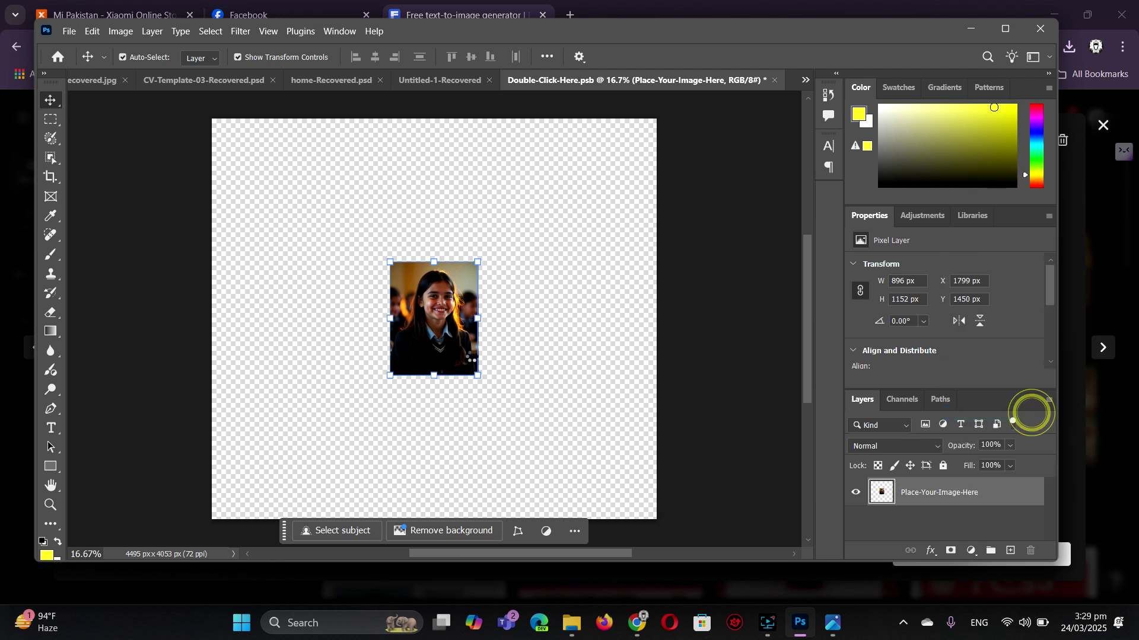
{"action": "left_click_drag", "start_coordinate": [478, 376], "coordinate": [620, 499]}
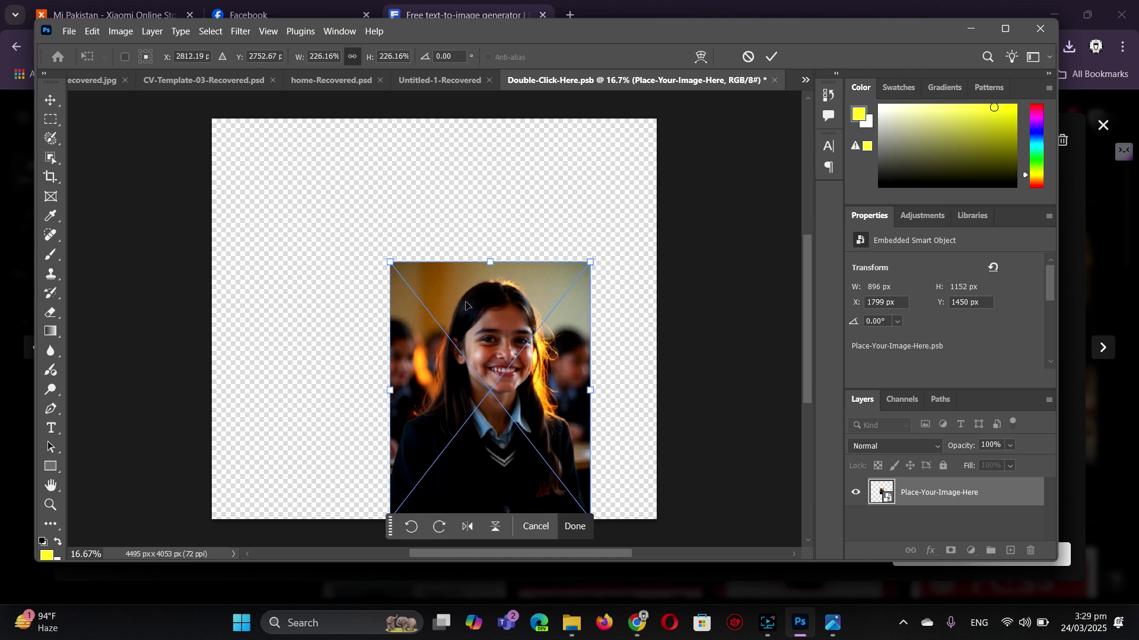
{"action": "left_click_drag", "start_coordinate": [390, 261], "coordinate": [283, 119]}
{"action": "key", "text": "Return"}
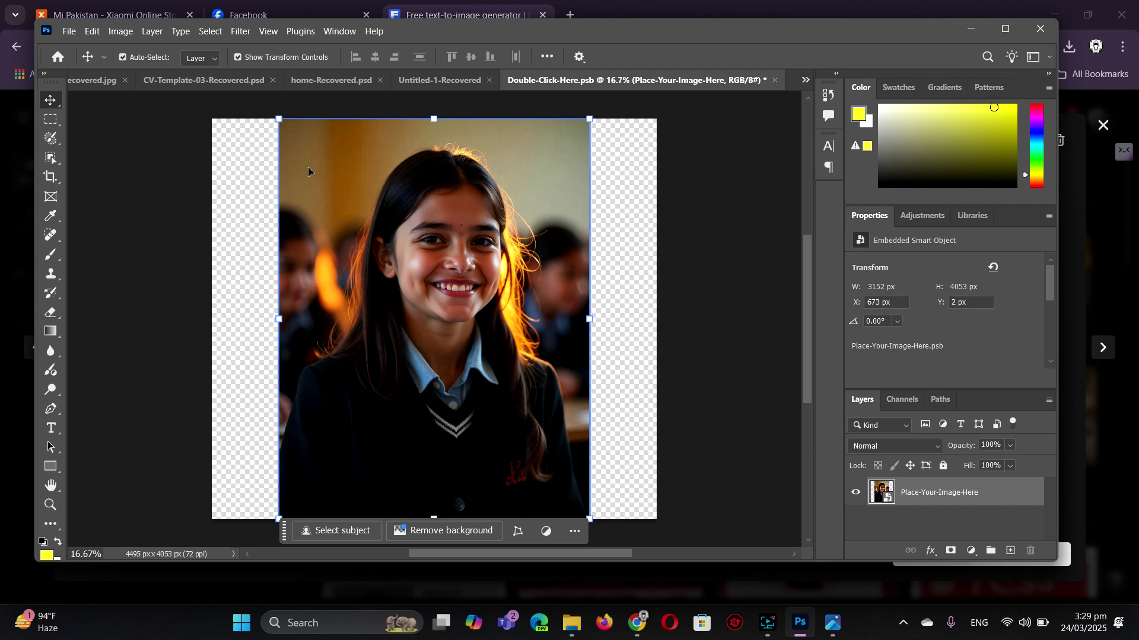
{"action": "left_click", "coordinate": [53, 125]}
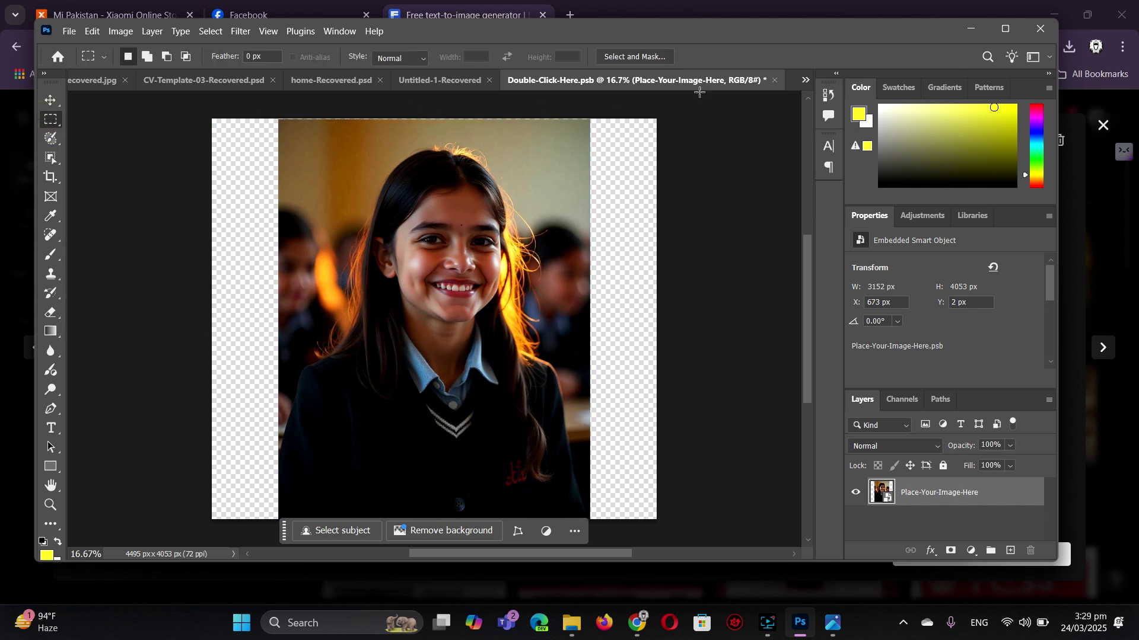
- Use Select and Mask with Select Subject, Refine Hair and left hair-edge brushing, output as a layer mask
{"action": "left_click", "coordinate": [634, 56]}
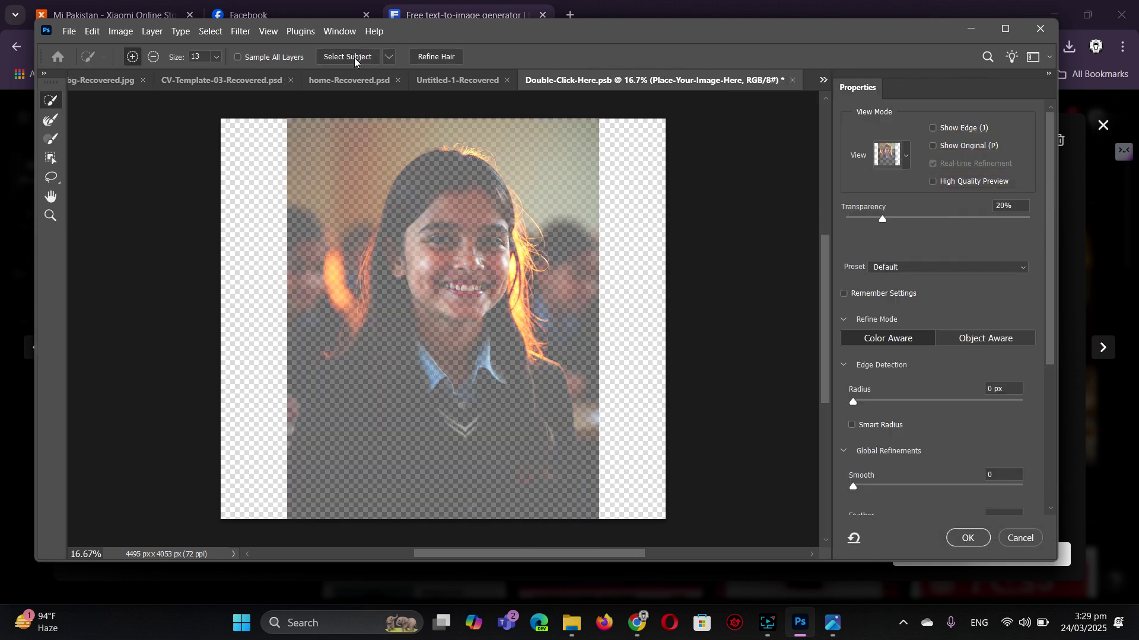
{"action": "left_click", "coordinate": [348, 57]}
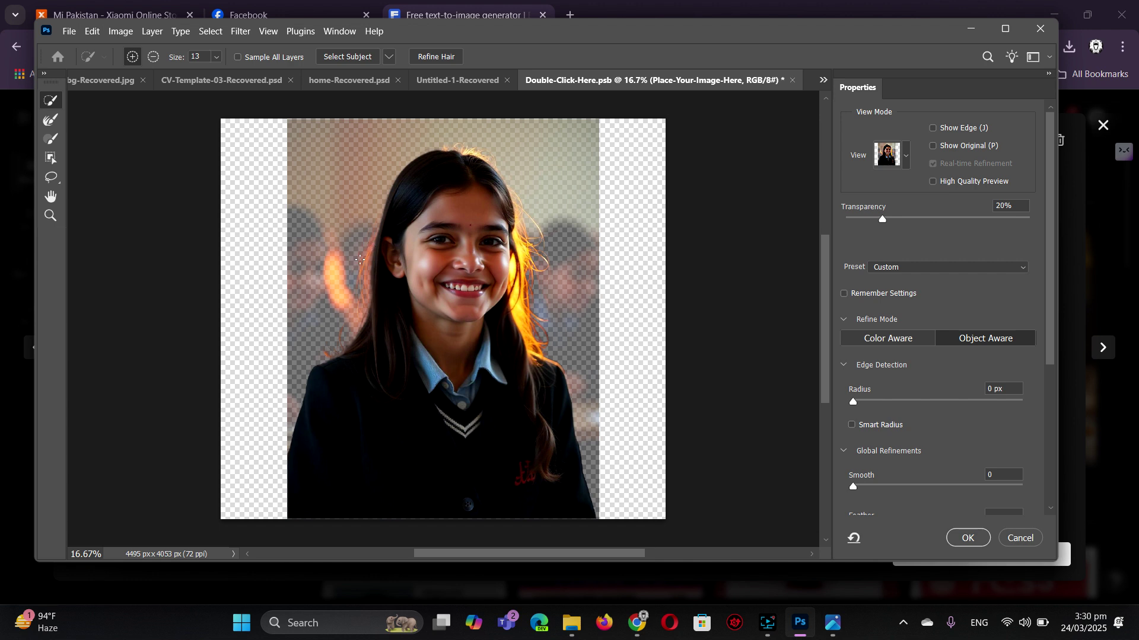
{"action": "left_click", "coordinate": [433, 57]}
{"action": "left_click", "coordinate": [371, 244]}
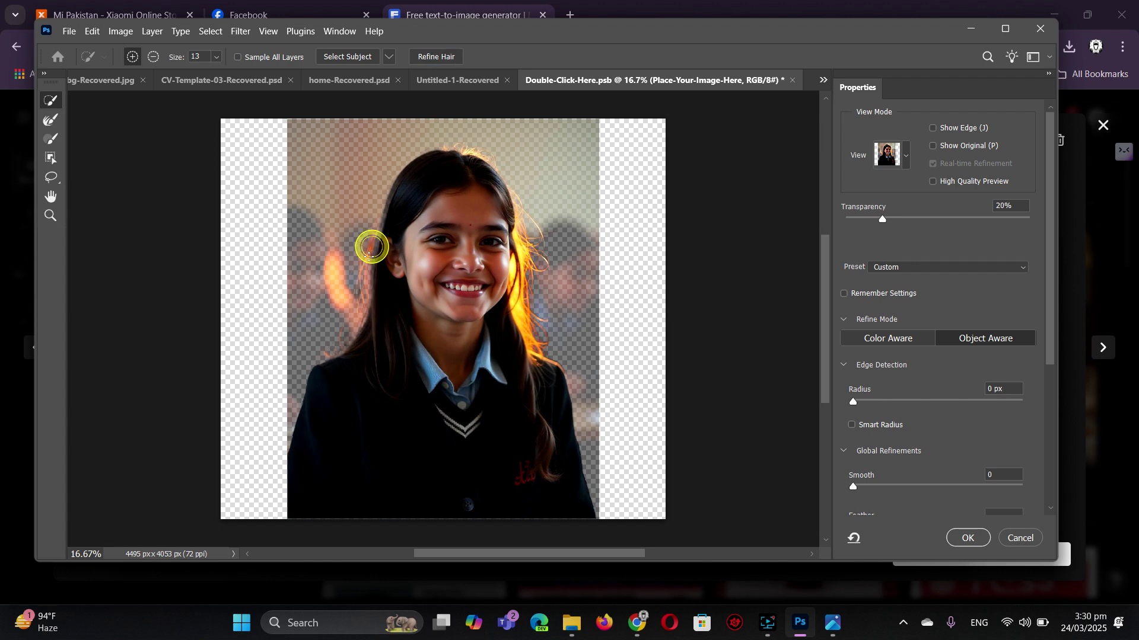
{"action": "left_click_drag", "start_coordinate": [362, 300], "coordinate": [369, 310]}
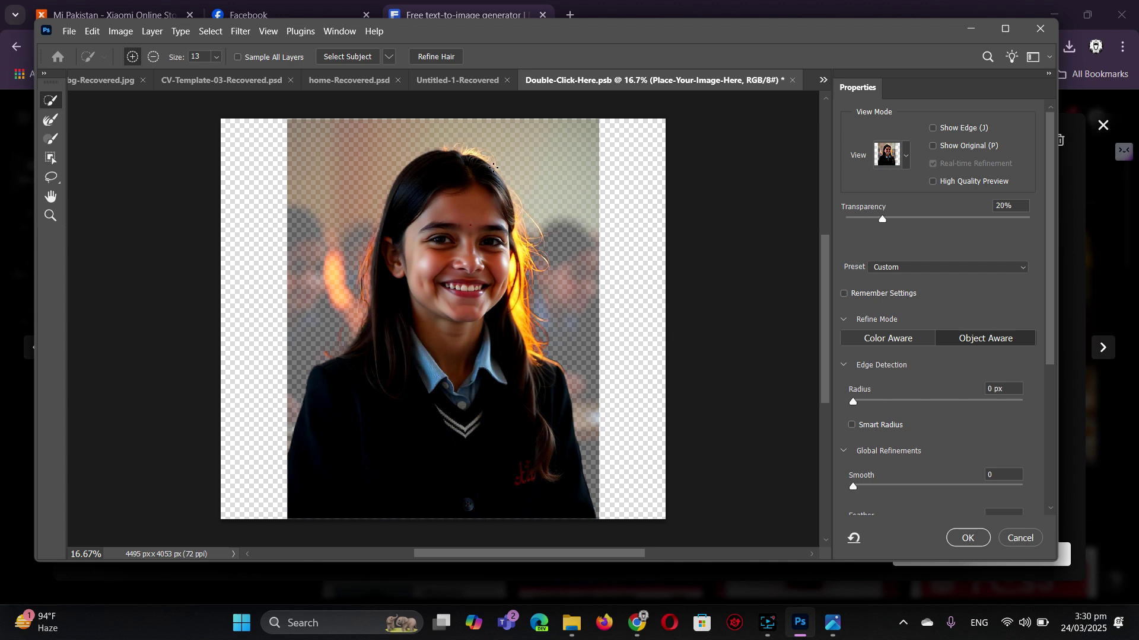
{"action": "left_click", "coordinate": [966, 537]}
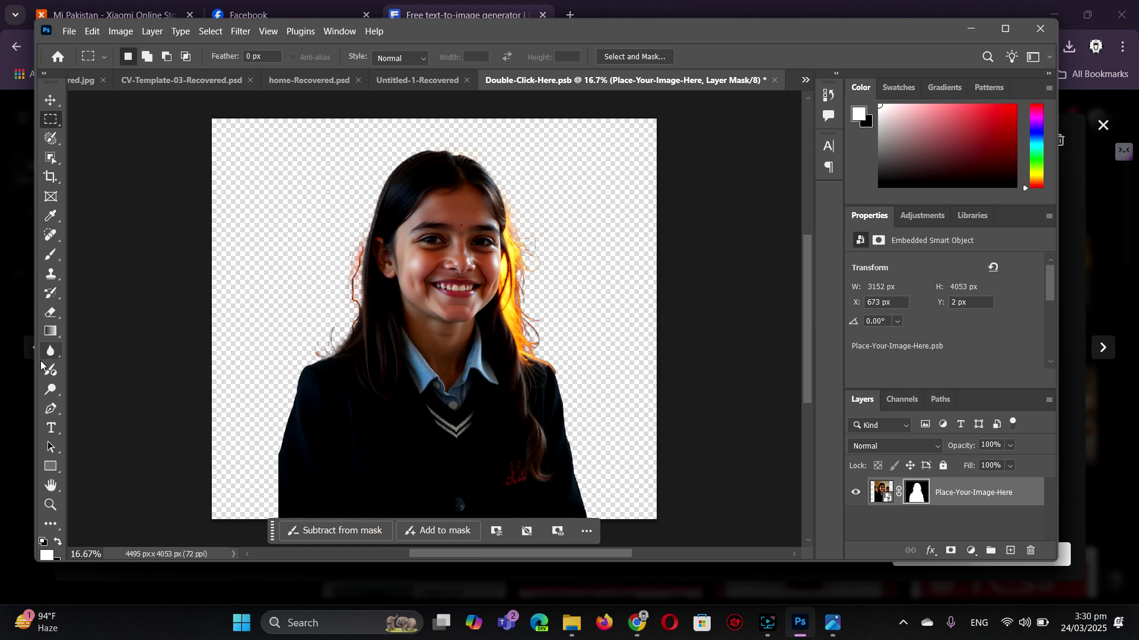
- Paint black on the girl's layer mask with a 100 px brush to hide stray hair strands
{"action": "left_click", "coordinate": [58, 543]}
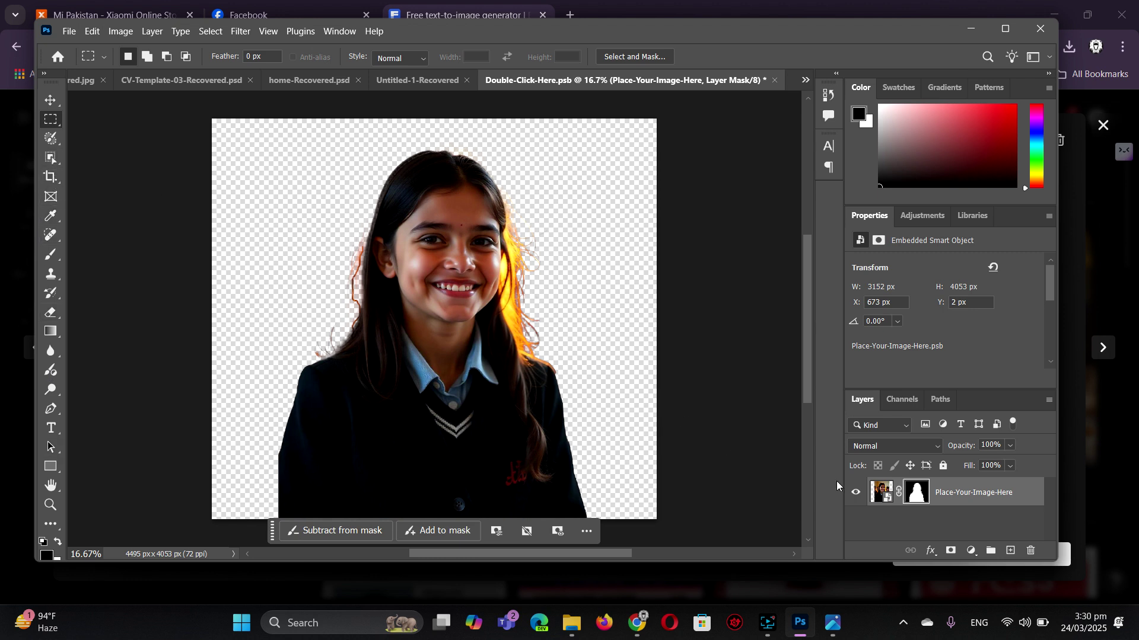
{"action": "left_click", "coordinate": [916, 492]}
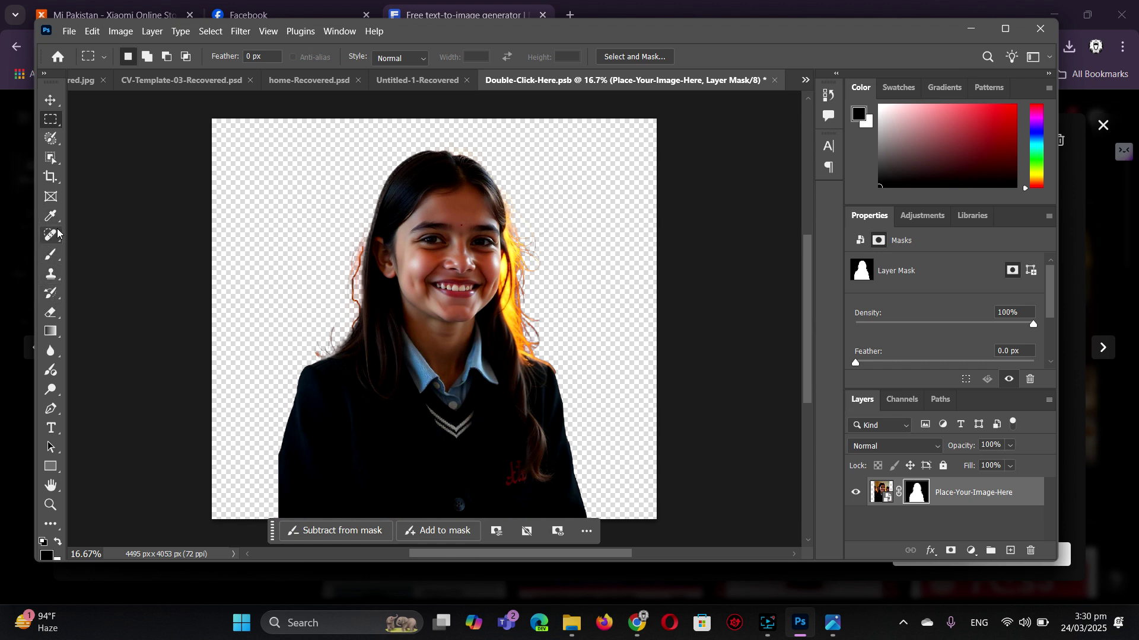
{"action": "left_click", "coordinate": [51, 254]}
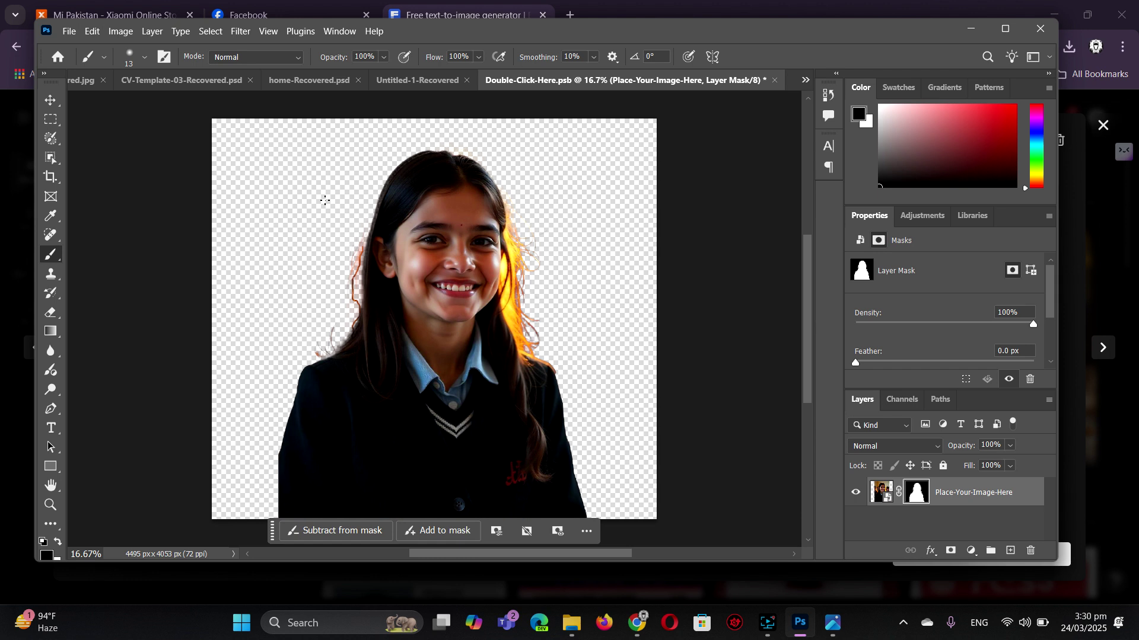
{"action": "left_click", "coordinate": [144, 57]}
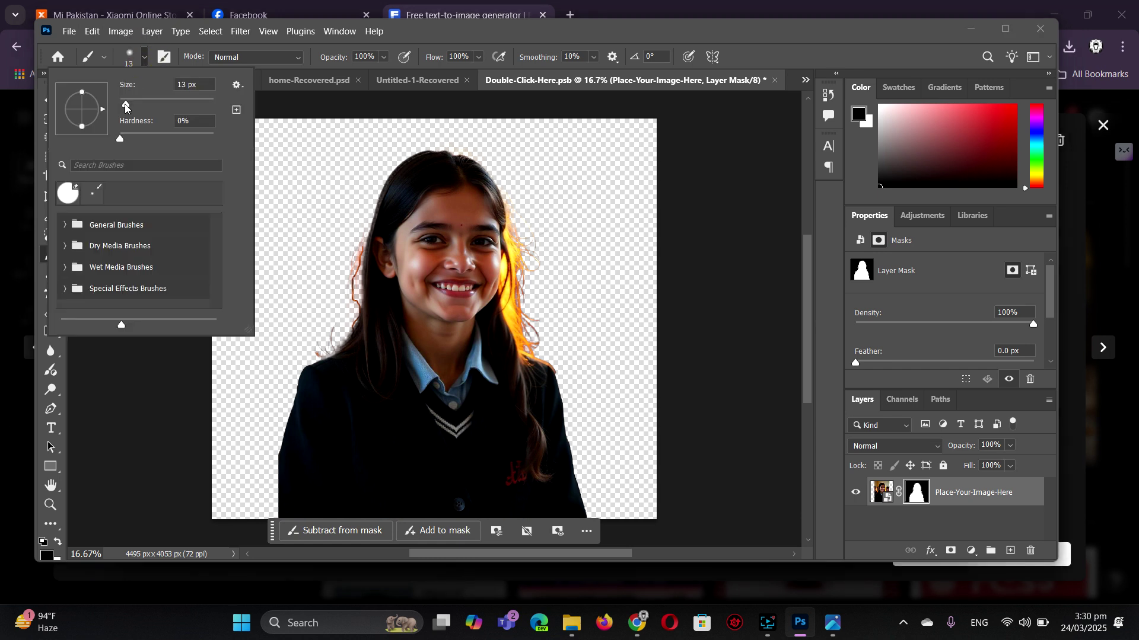
{"action": "left_click_drag", "start_coordinate": [125, 106], "coordinate": [167, 105]}
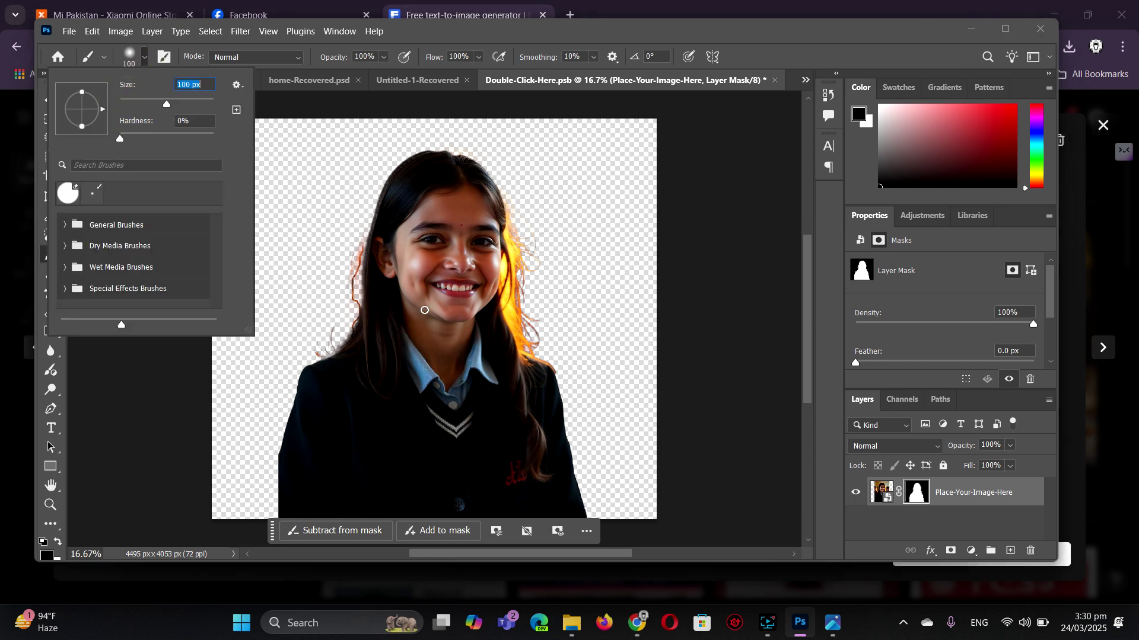
{"action": "left_click", "coordinate": [357, 248]}
{"action": "mouse_move", "coordinate": [357, 248]}
{"action": "left_mouse_down"}
{"action": "mouse_move", "coordinate": [357, 305]}
{"action": "mouse_move", "coordinate": [351, 251]}
{"action": "left_mouse_up"}
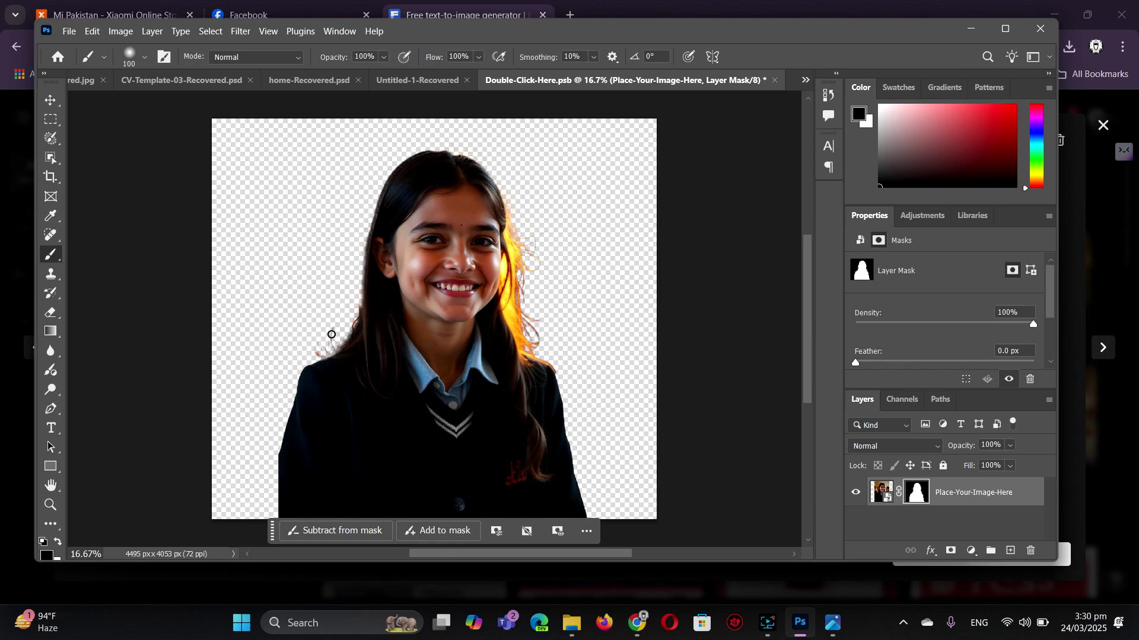
{"action": "mouse_move", "coordinate": [331, 334]}
{"action": "left_mouse_down"}
{"action": "mouse_move", "coordinate": [316, 355]}
{"action": "mouse_move", "coordinate": [350, 328]}
{"action": "mouse_move", "coordinate": [355, 293]}
{"action": "left_mouse_up"}
{"action": "mouse_move", "coordinate": [534, 235]}
{"action": "left_mouse_down"}
{"action": "mouse_move", "coordinate": [541, 267]}
{"action": "mouse_move", "coordinate": [521, 229]}
{"action": "mouse_move", "coordinate": [530, 260]}
{"action": "left_mouse_up"}
- Trim the glowing right hair edge with a 259 px brush, then save the placeholder into the cover
{"action": "left_click", "coordinate": [145, 57]}
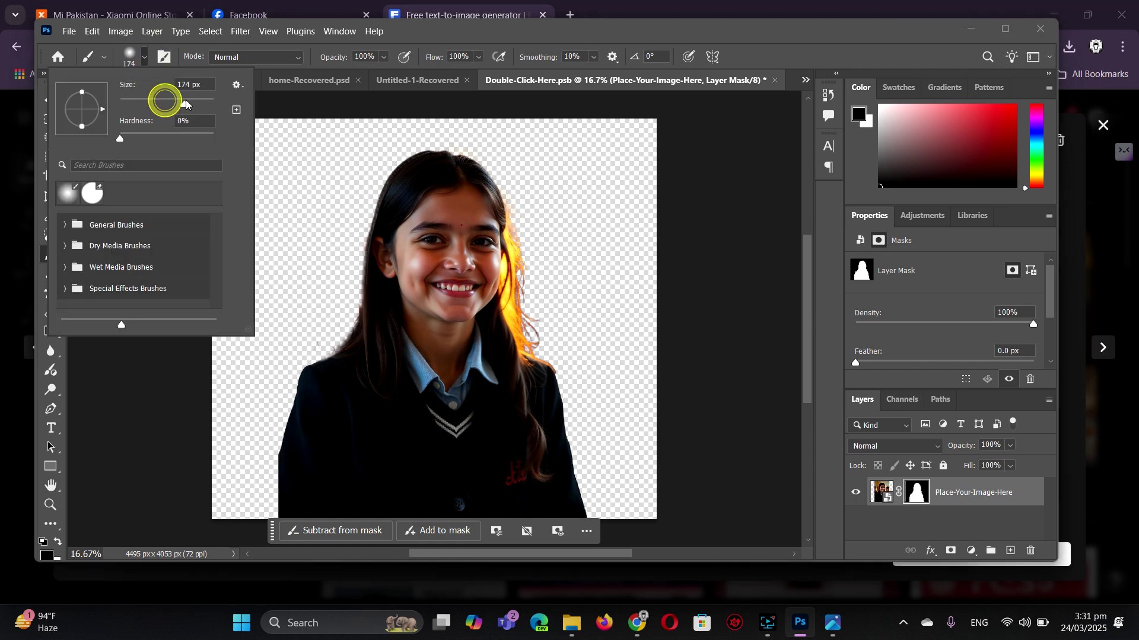
{"action": "left_click_drag", "start_coordinate": [165, 105], "coordinate": [178, 105]}
{"action": "left_click", "coordinate": [517, 211]}
{"action": "mouse_move", "coordinate": [517, 211]}
{"action": "left_mouse_down"}
{"action": "mouse_move", "coordinate": [518, 312]}
{"action": "mouse_move", "coordinate": [536, 348]}
{"action": "mouse_move", "coordinate": [526, 315]}
{"action": "left_mouse_up"}
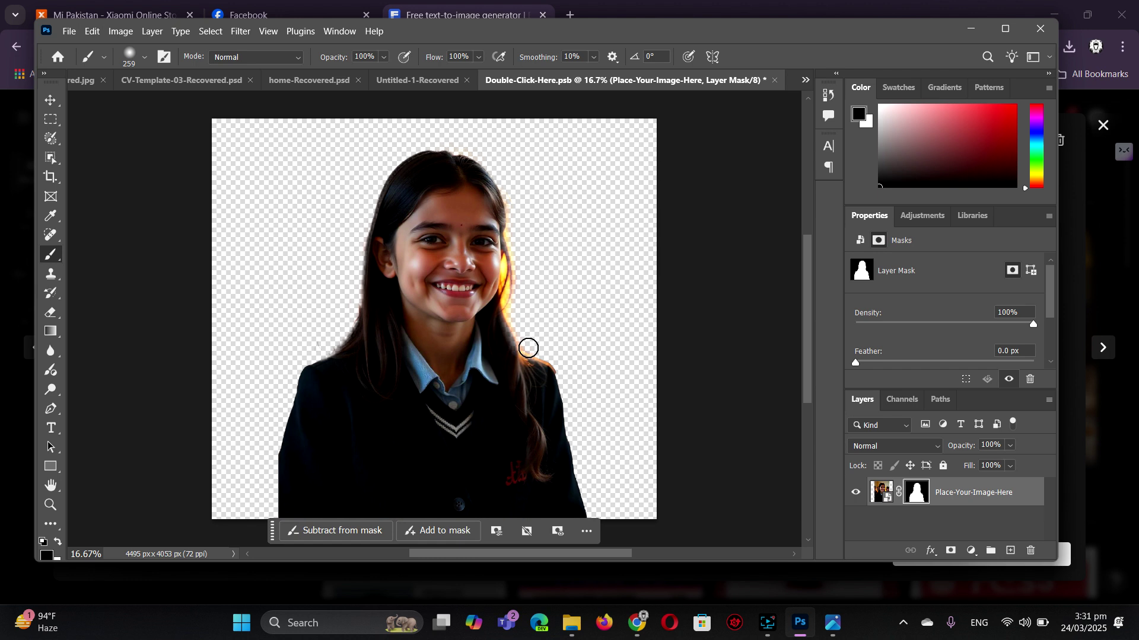
{"action": "left_click", "coordinate": [775, 80]}
{"action": "left_click", "coordinate": [501, 243]}
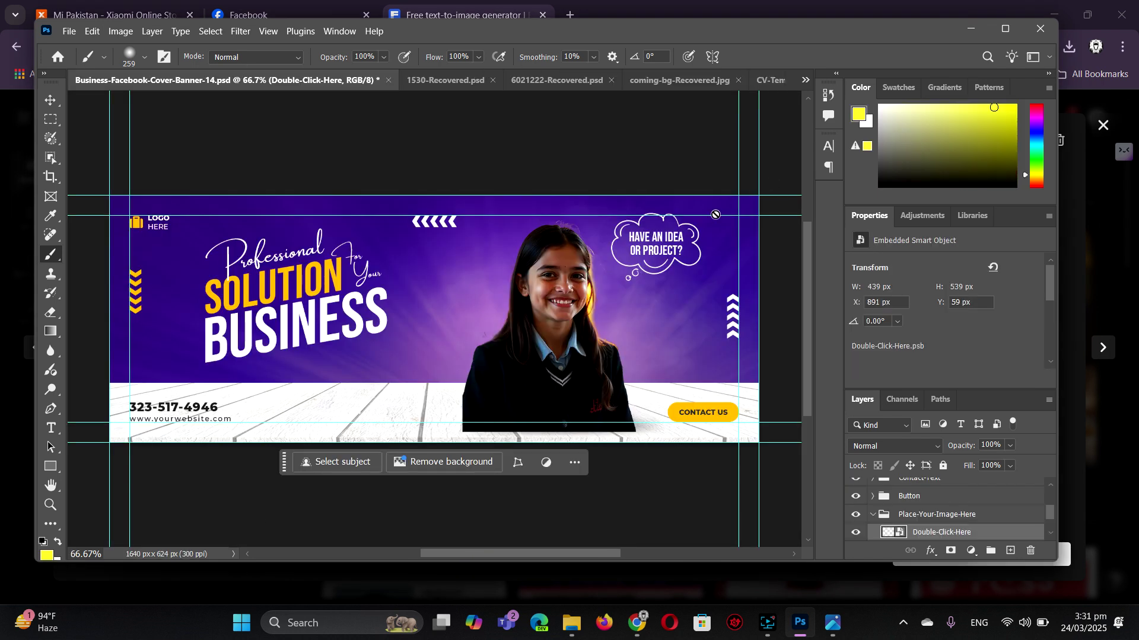
- Drag the schoolgirl's transform handle to enlarge her to 459×563 px at X 881, Y 61
{"action": "left_click", "coordinate": [52, 101]}
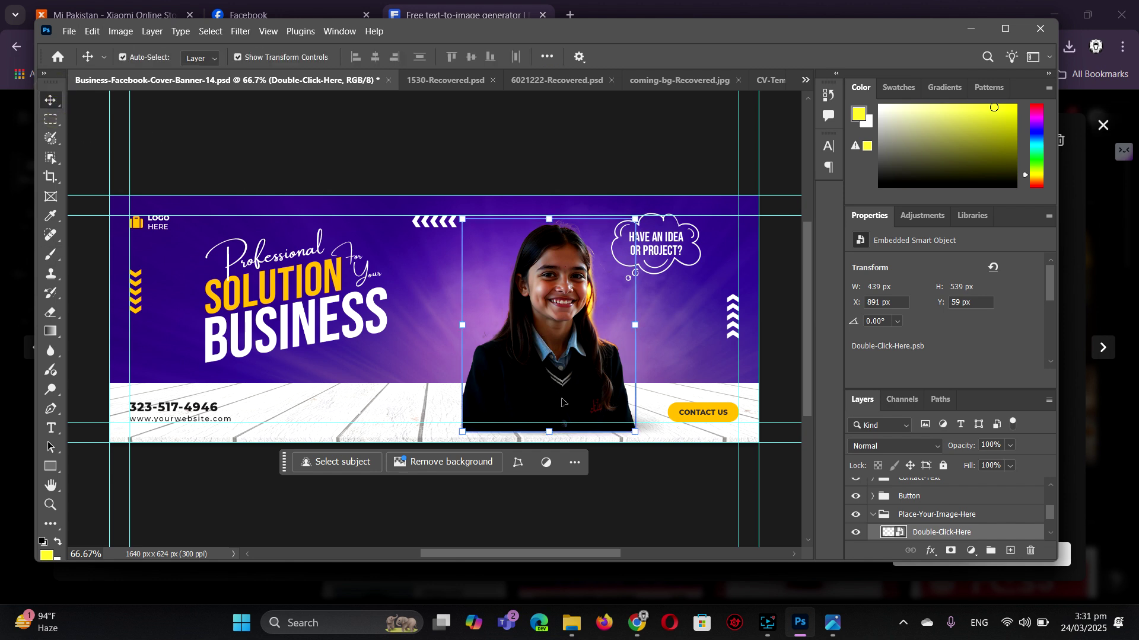
{"action": "left_click", "coordinate": [551, 433]}
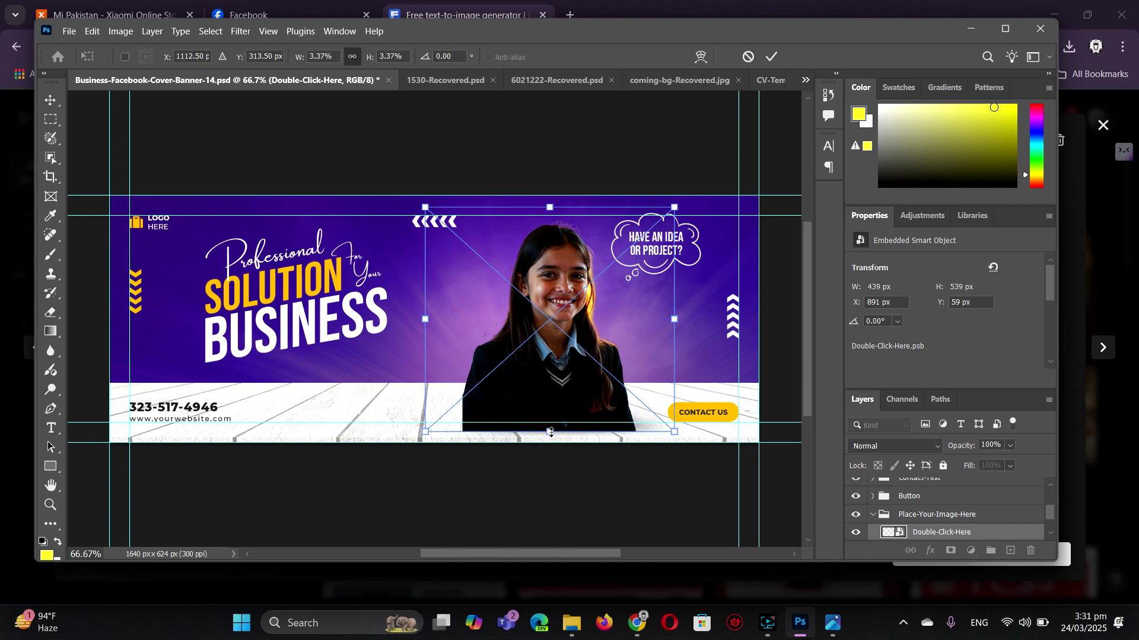
{"action": "left_click_drag", "start_coordinate": [550, 432], "coordinate": [575, 443]}
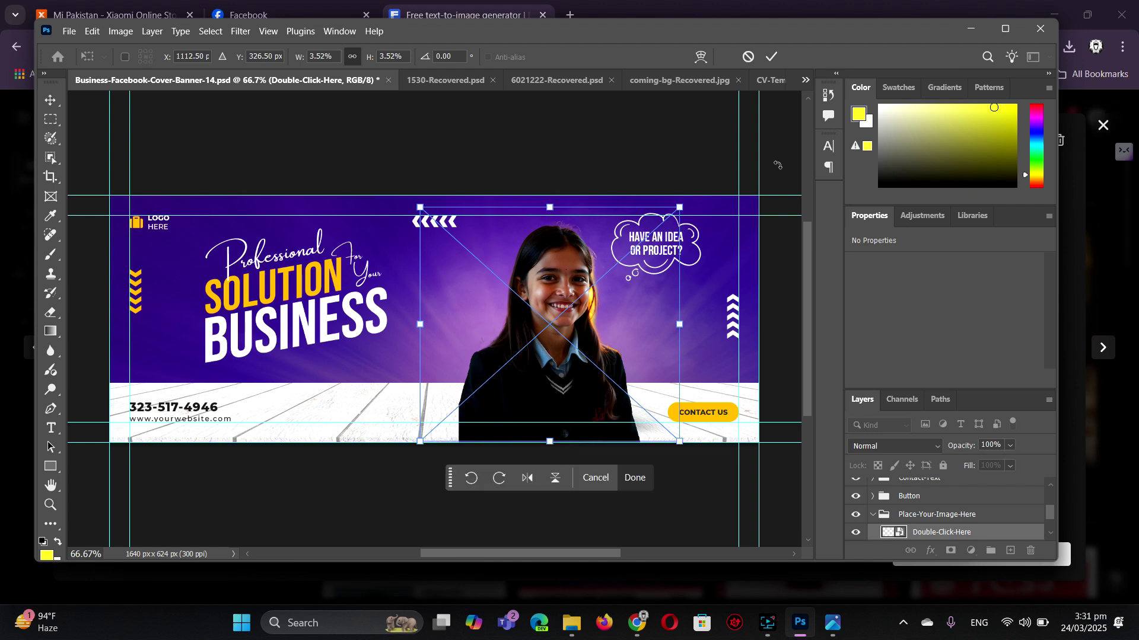
{"action": "left_click", "coordinate": [51, 101]}
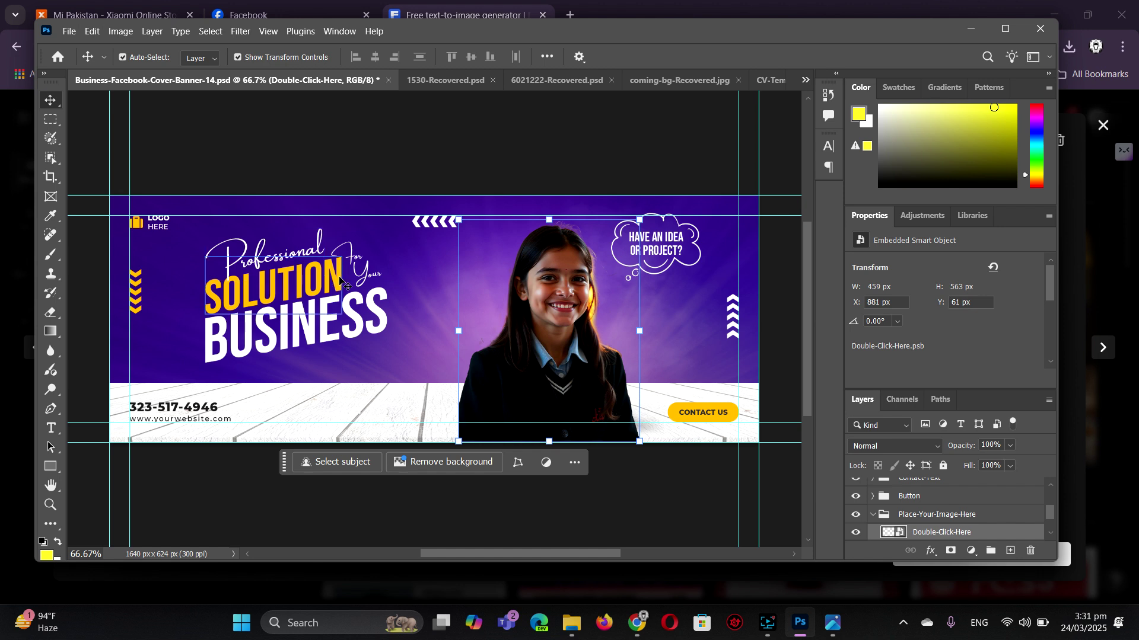
- Hide the Professional and SOLUTION texts, sampling SOLUTION's orange as the foreground colour
{"action": "left_click", "coordinate": [308, 283]}
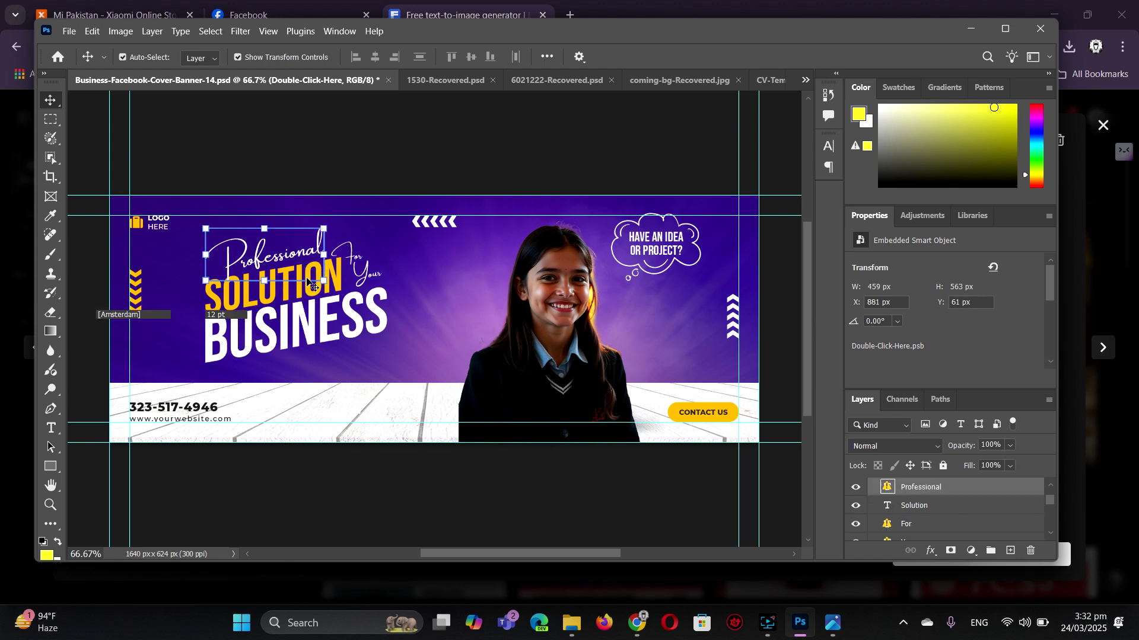
{"action": "left_click", "coordinate": [855, 490]}
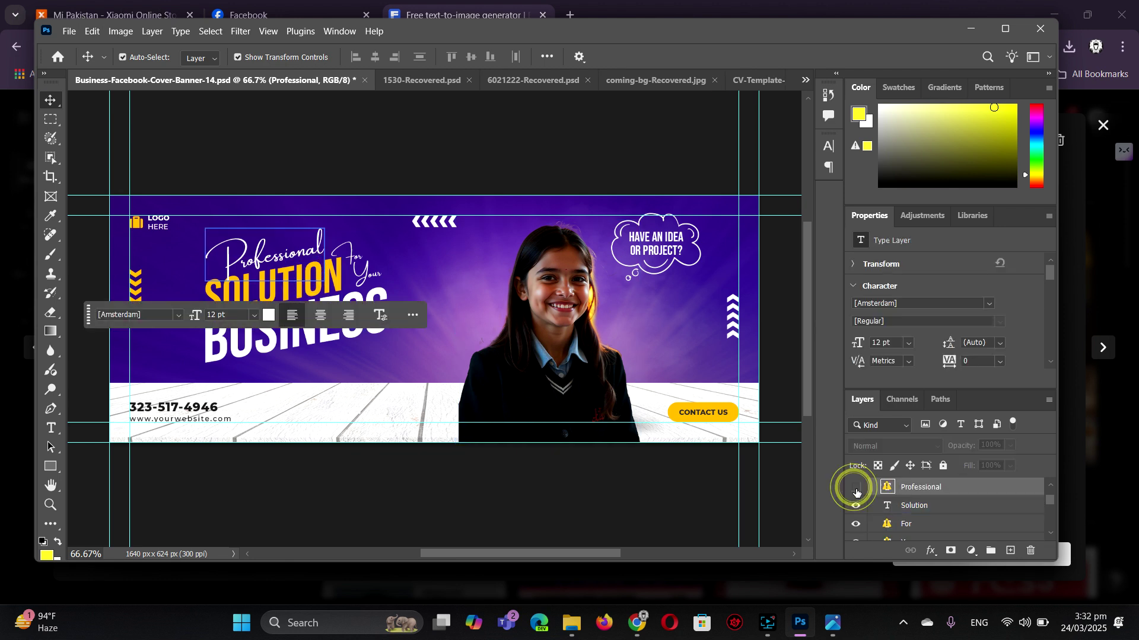
{"action": "left_click", "coordinate": [335, 271]}
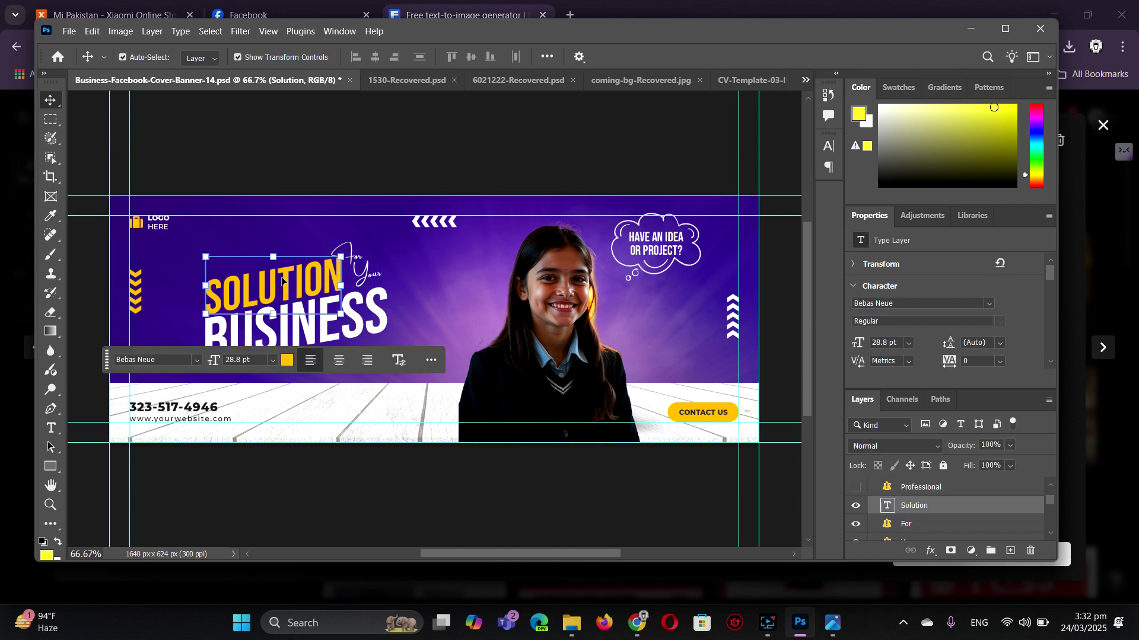
{"action": "left_click", "coordinate": [46, 555]}
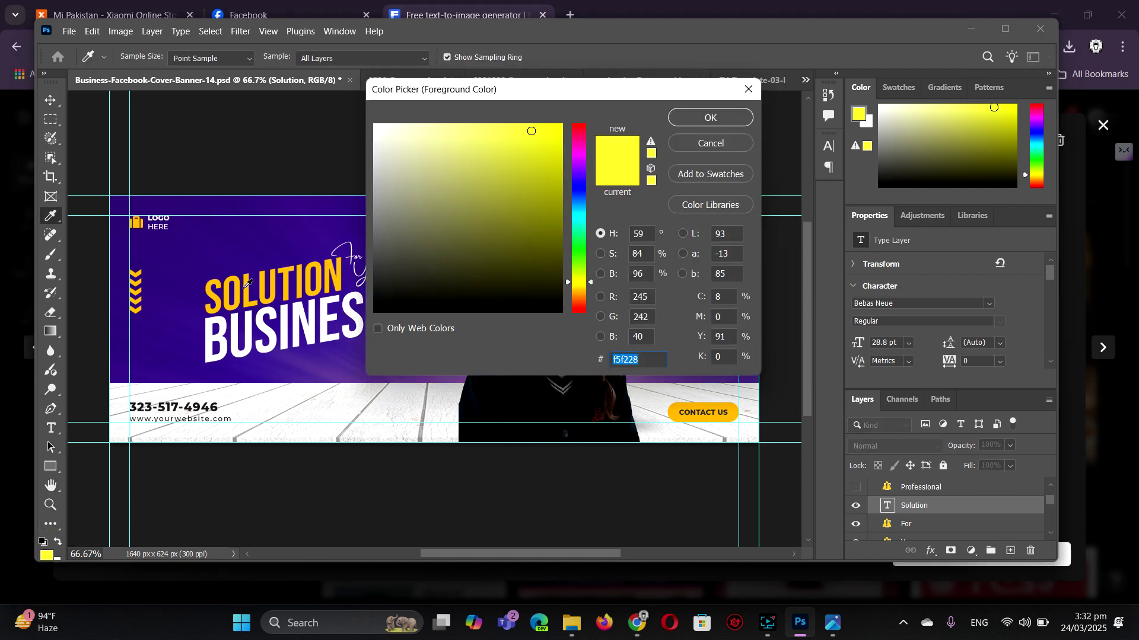
{"action": "left_click", "coordinate": [248, 287]}
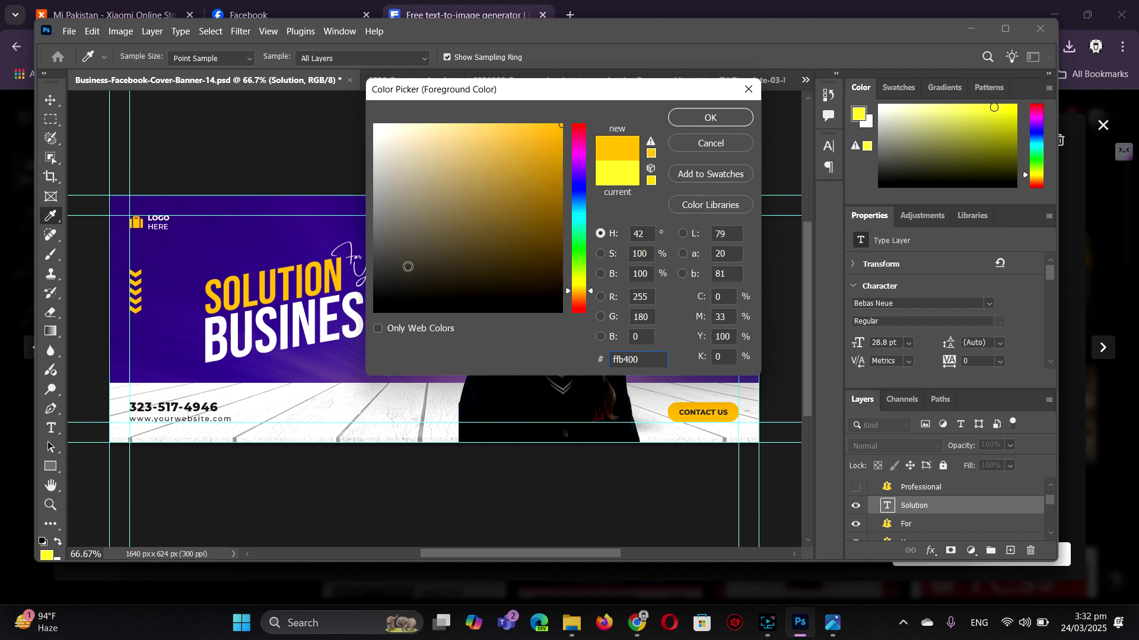
{"action": "left_click", "coordinate": [706, 119]}
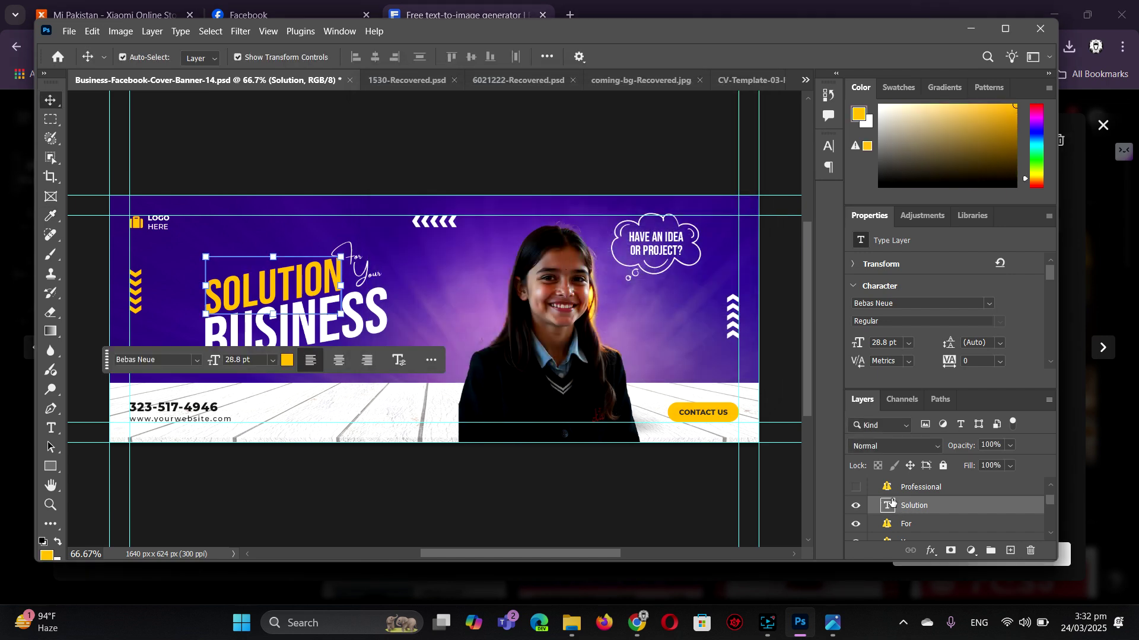
{"action": "left_click", "coordinate": [859, 505]}
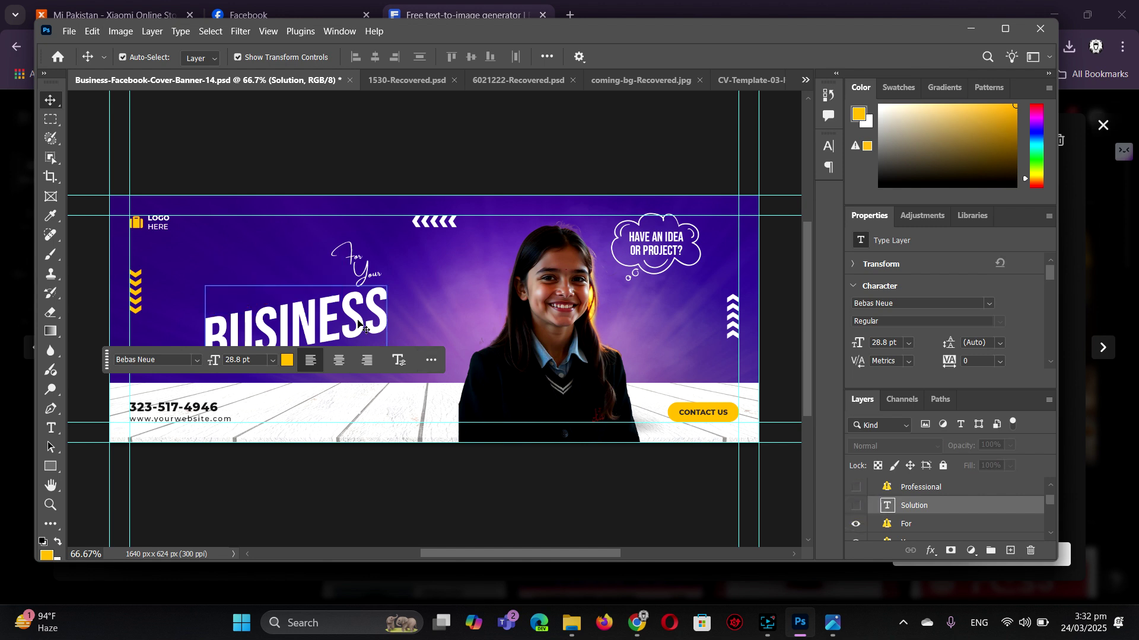
- Hide the BUSINESS, Your and For text layers
{"action": "scroll", "coordinate": [860, 510], "scroll_direction": "down", "scroll_amount": 1}
{"action": "left_click", "coordinate": [864, 532]}
{"action": "left_click", "coordinate": [907, 512]}
{"action": "left_click", "coordinate": [856, 532]}
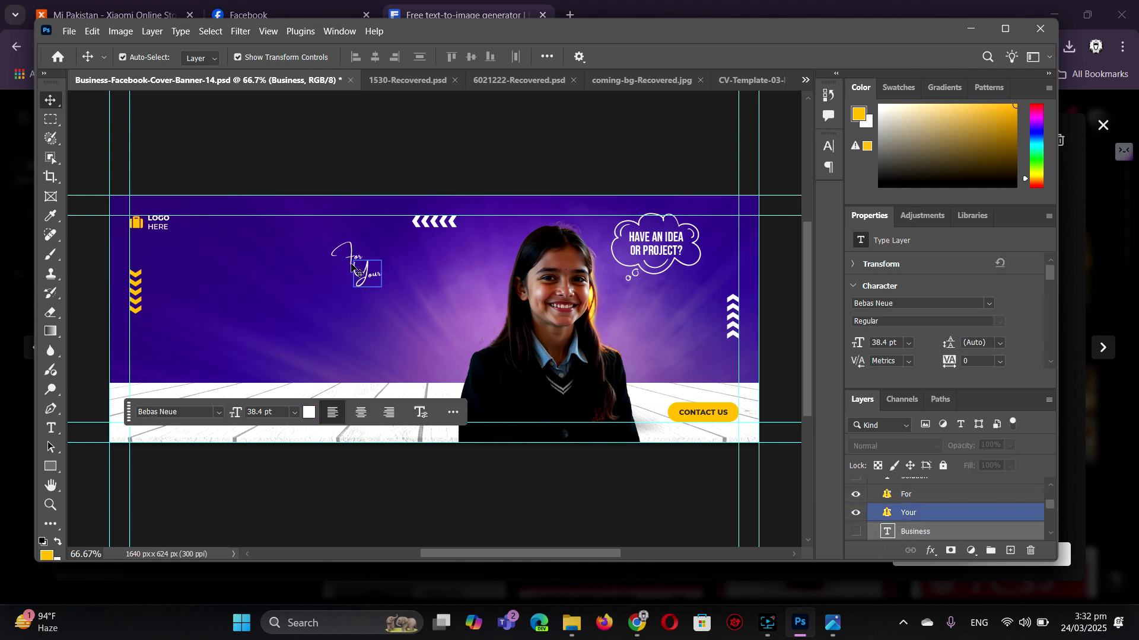
{"action": "left_click", "coordinate": [856, 512]}
{"action": "left_click", "coordinate": [347, 262]}
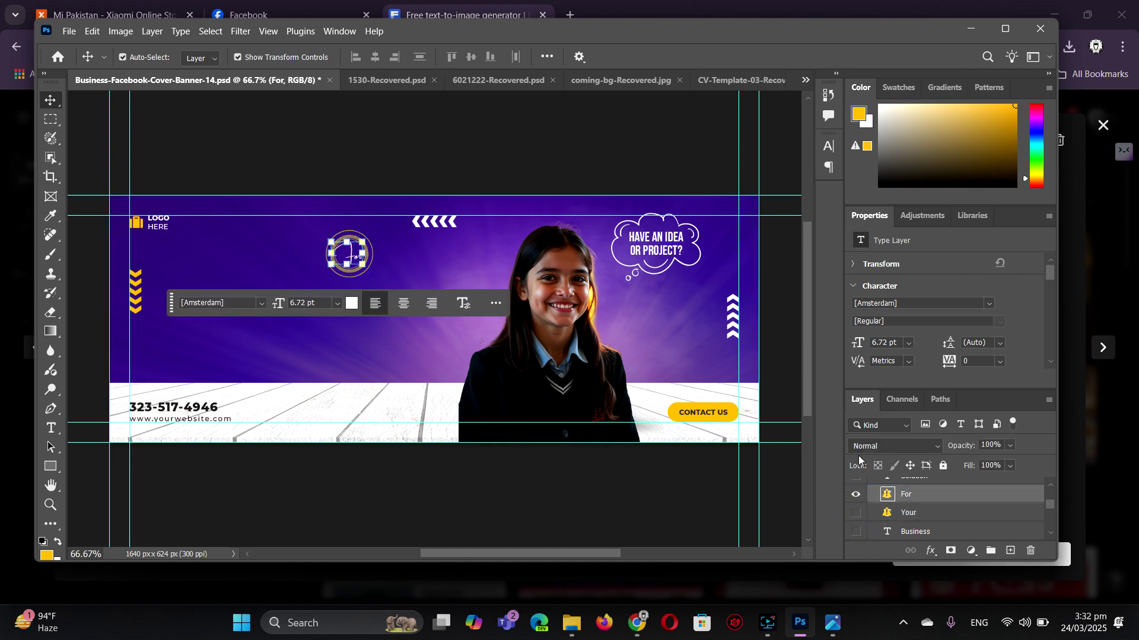
{"action": "left_click", "coordinate": [859, 494]}
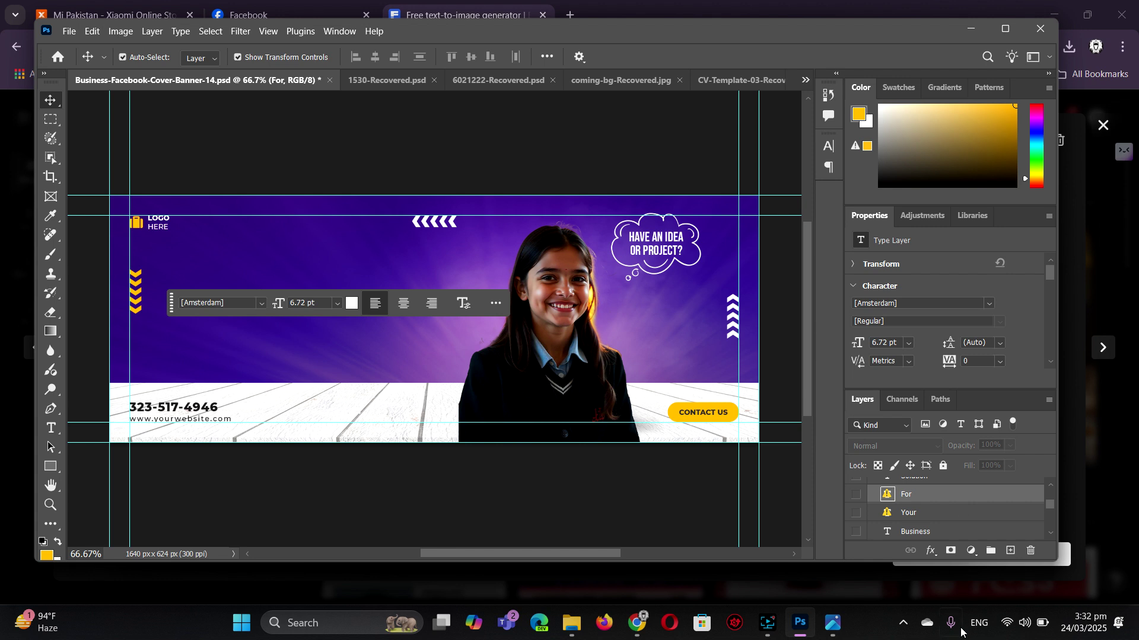
- Type the Urdu headline 'کوچنگ سینٹر سے جان چھڑائیں', replacing the missing font, and move it left
{"action": "left_click", "coordinate": [979, 623]}
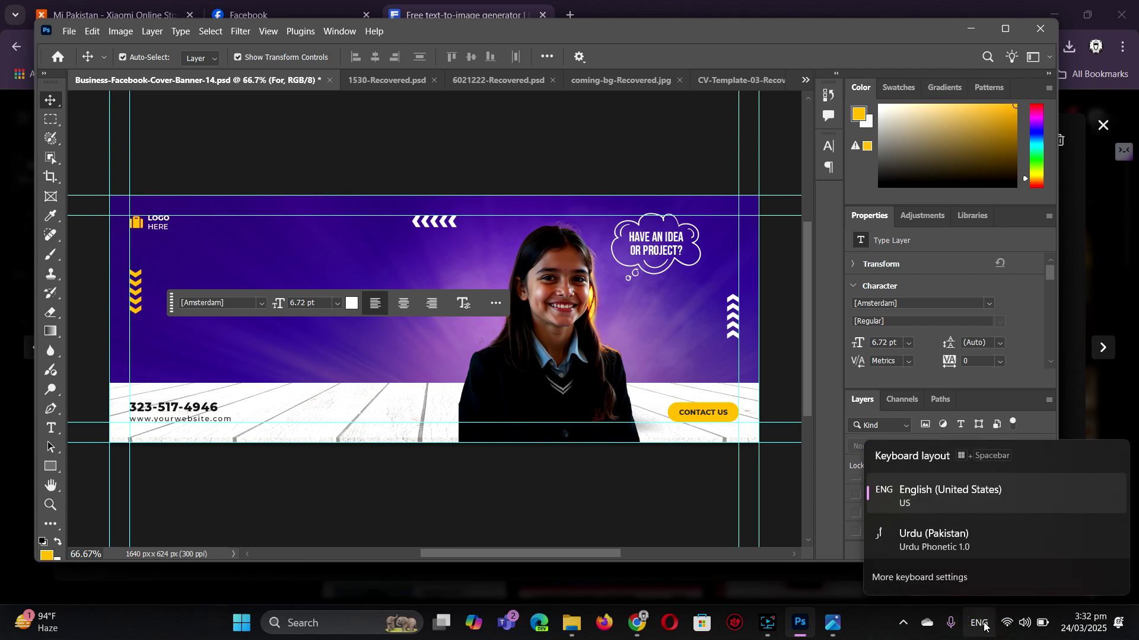
{"action": "left_click", "coordinate": [950, 546]}
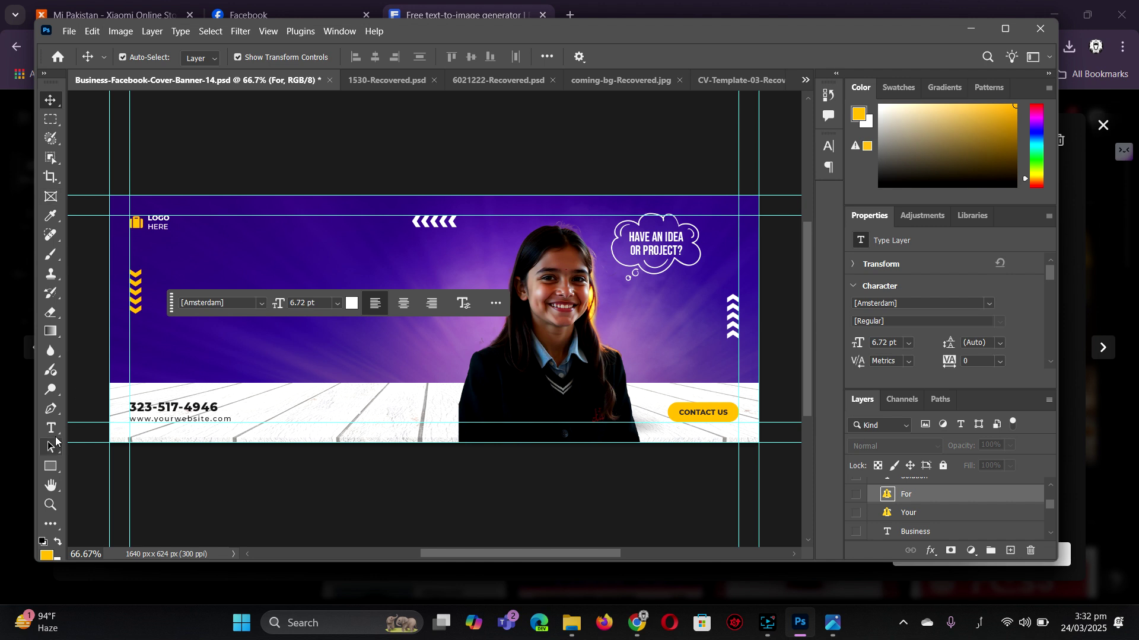
{"action": "left_click", "coordinate": [51, 429]}
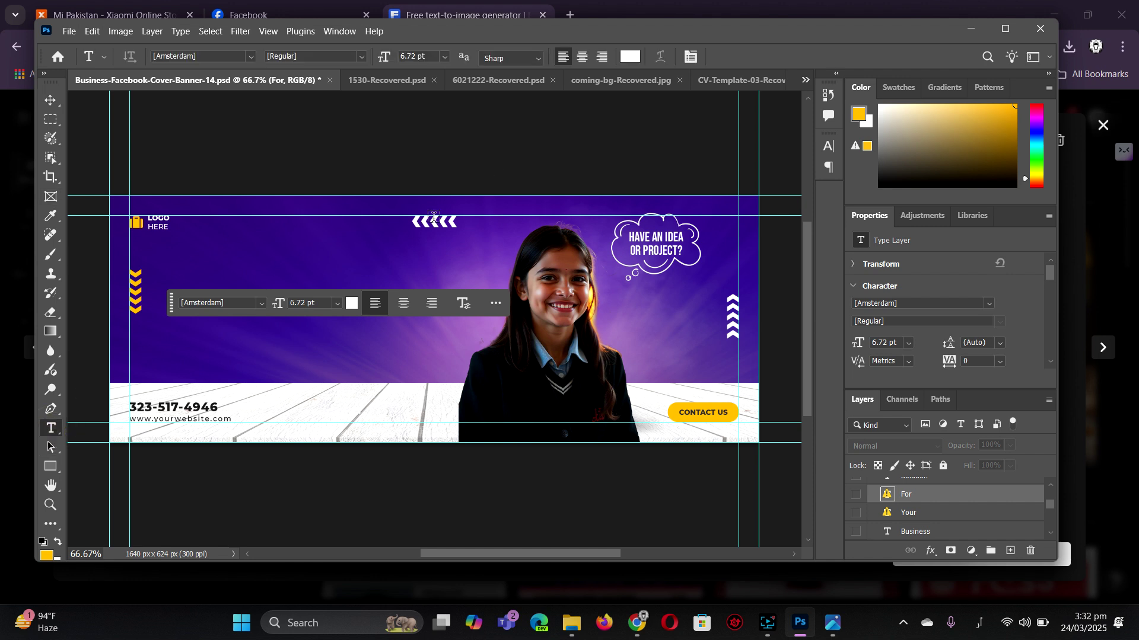
{"action": "left_click", "coordinate": [438, 276]}
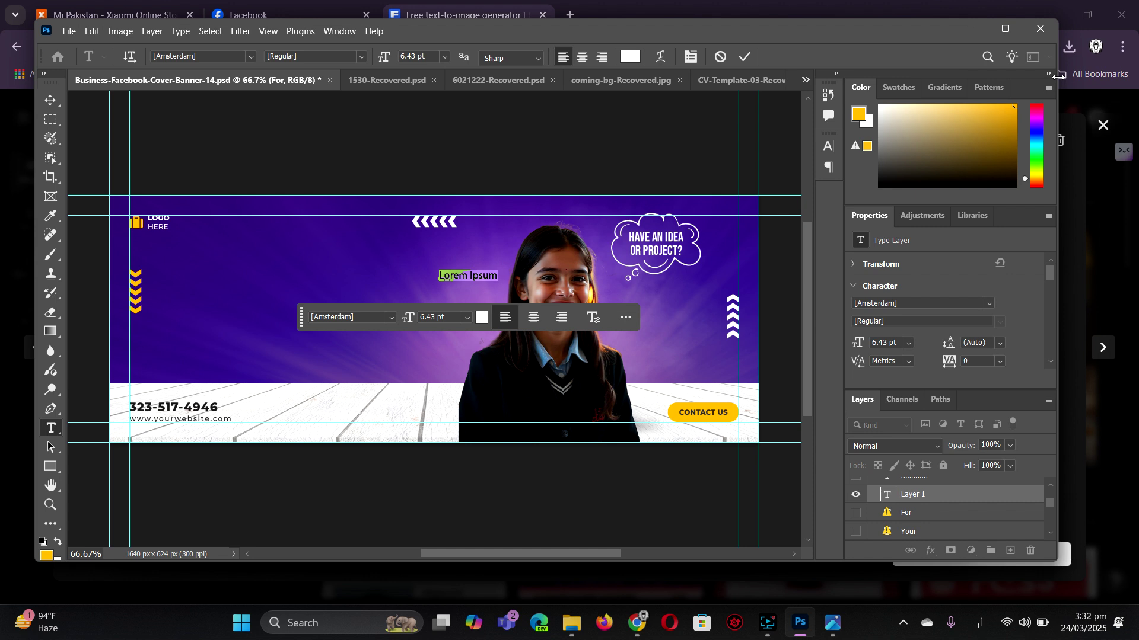
{"action": "type", "text": "ک"}
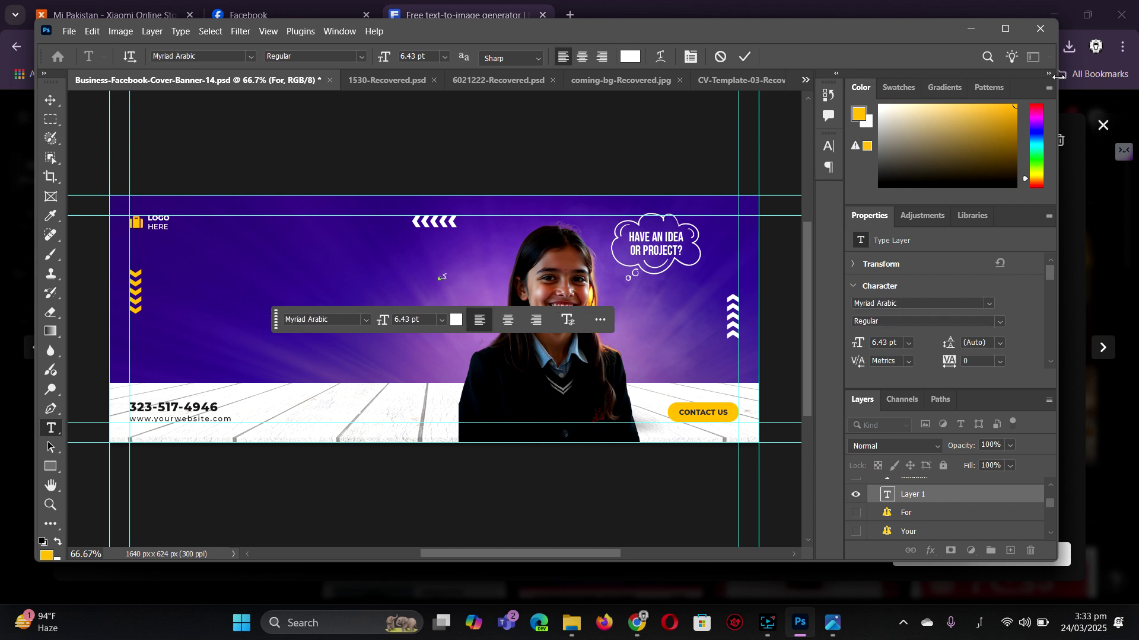
{"action": "type", "text": "وچنگ"}
{"action": "type", "text": " سینٹر"}
{"action": "type", "text": " سے"}
{"action": "type", "text": " جان"}
{"action": "type", "text": "یے"}
{"action": "type", "text": "ھڑائیں"}
{"action": "left_click", "coordinate": [50, 100]}
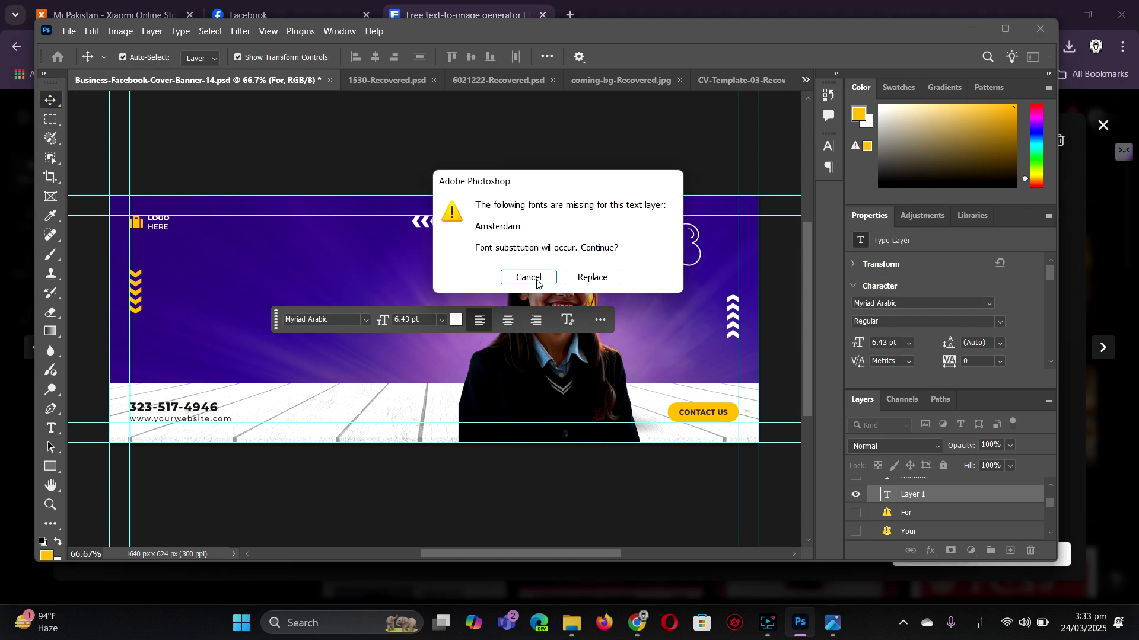
{"action": "left_click", "coordinate": [591, 277]}
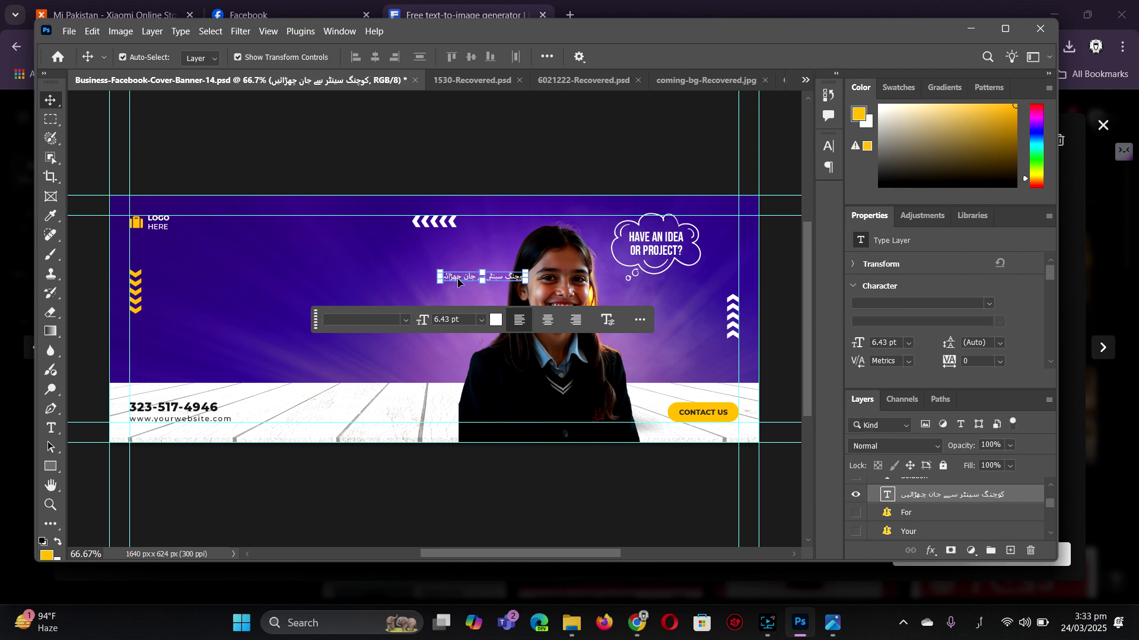
{"action": "left_click_drag", "start_coordinate": [457, 282], "coordinate": [155, 362]}
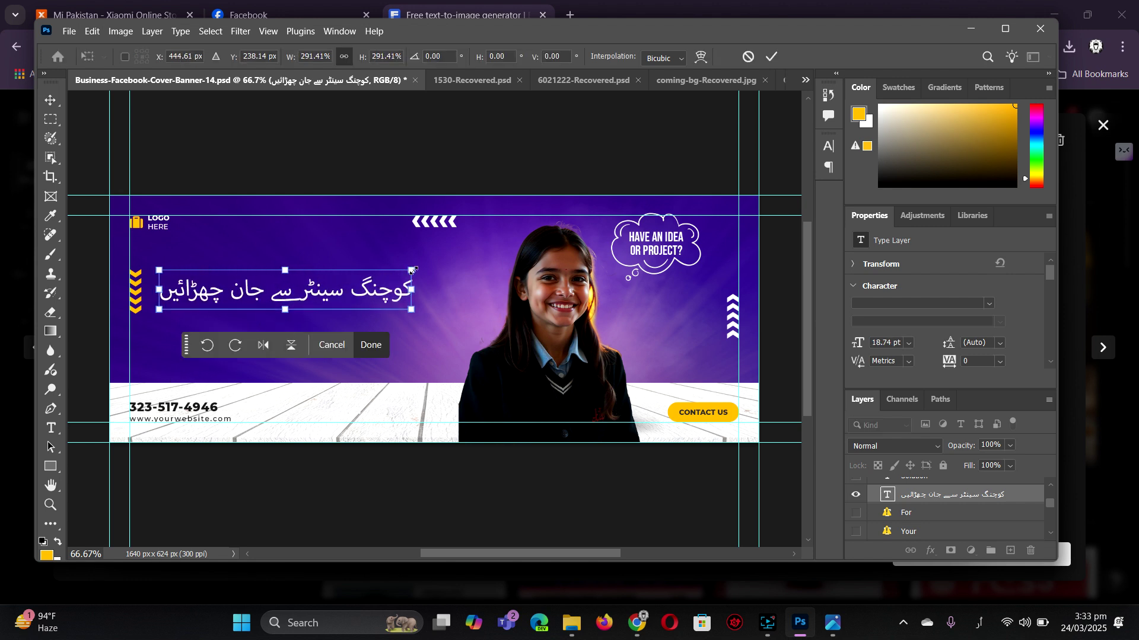
- Scale the Urdu headline to about 347%, return the keyboard to English, and show the Character panel
{"action": "left_click_drag", "start_coordinate": [414, 270], "coordinate": [461, 253]}
{"action": "left_click_drag", "start_coordinate": [372, 291], "coordinate": [336, 297]}
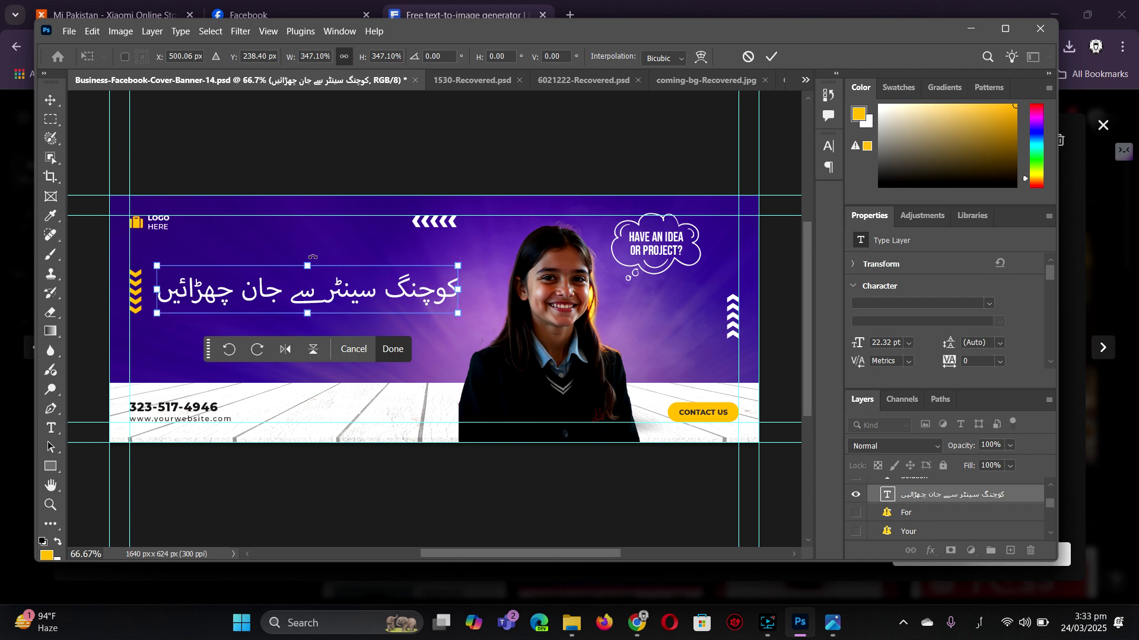
{"action": "left_click", "coordinate": [981, 623]}
{"action": "left_click", "coordinate": [972, 486]}
{"action": "left_click", "coordinate": [829, 147]}
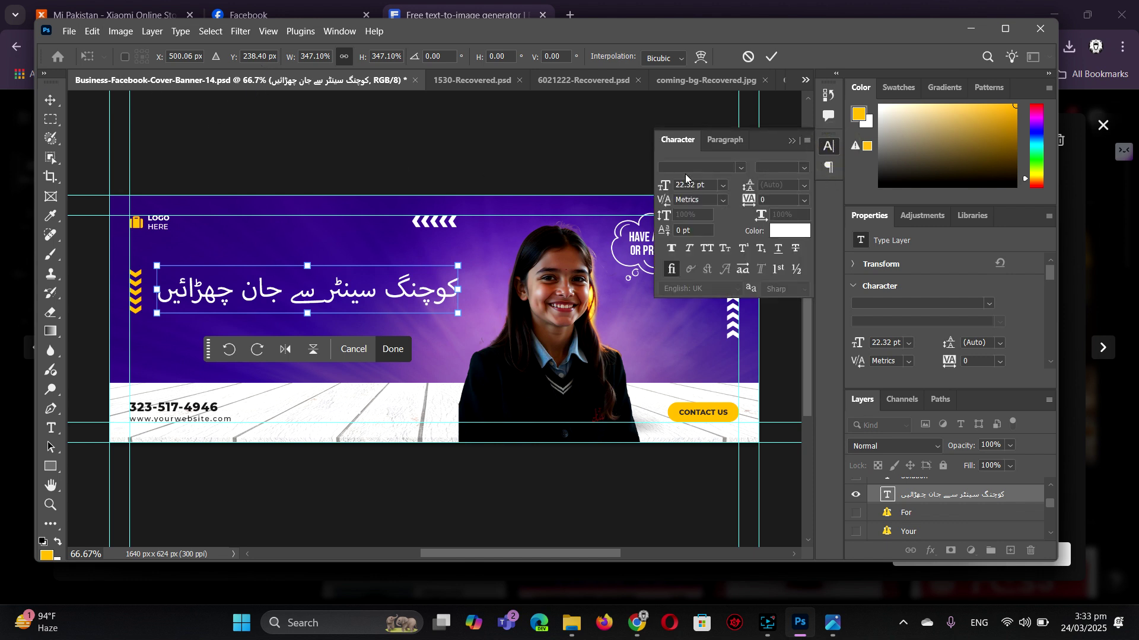
- Commit the headline resize and set the Urdu headline in AlQalam Khawar Regular
{"action": "left_click", "coordinate": [685, 167]}
{"action": "left_click", "coordinate": [50, 100]}
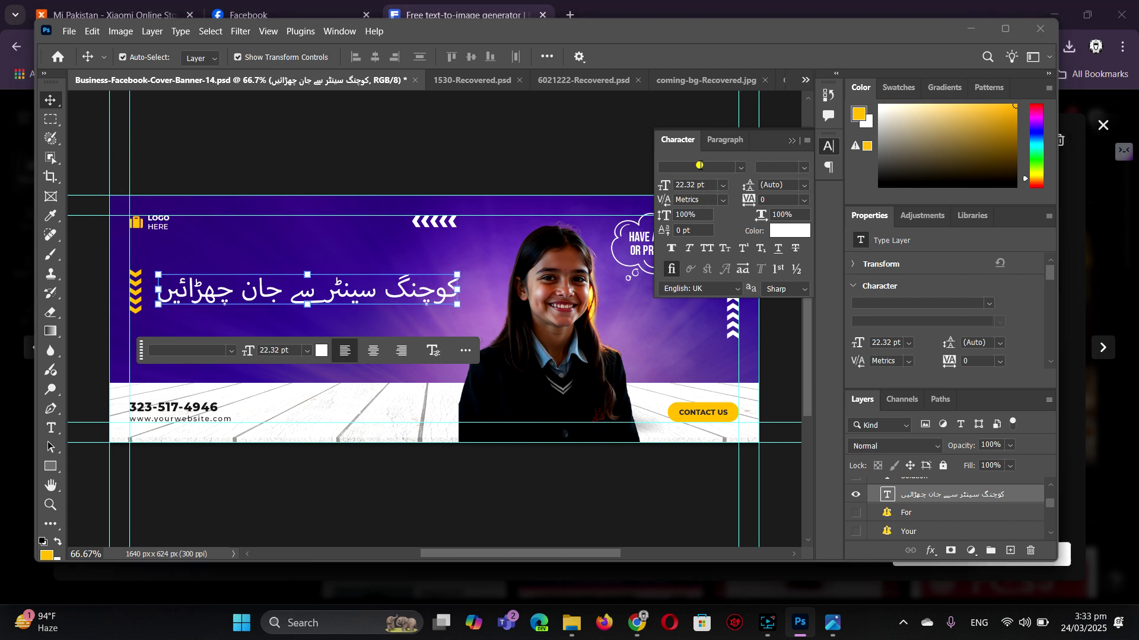
{"action": "left_click", "coordinate": [700, 165]}
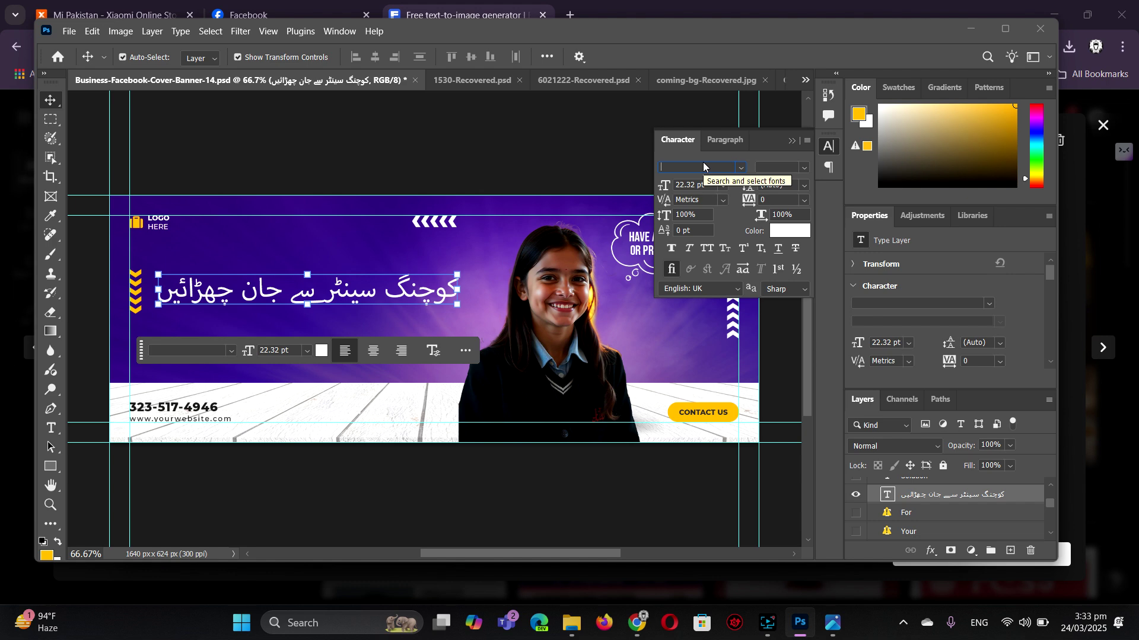
{"action": "type", "text": "alqalam"}
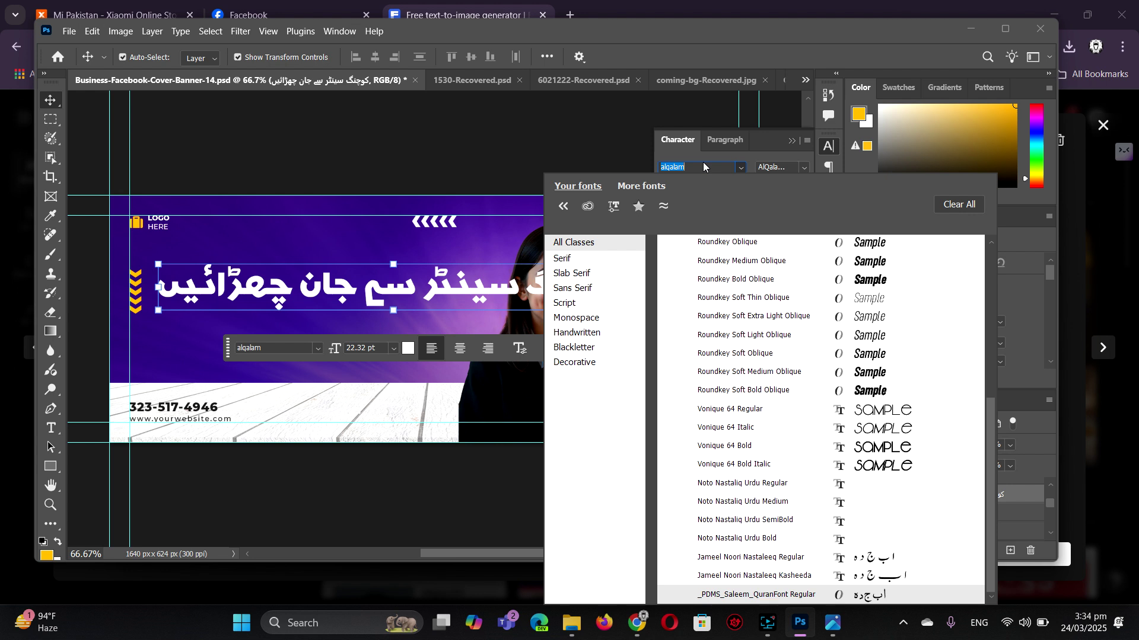
{"action": "type", "text": "alqa"}
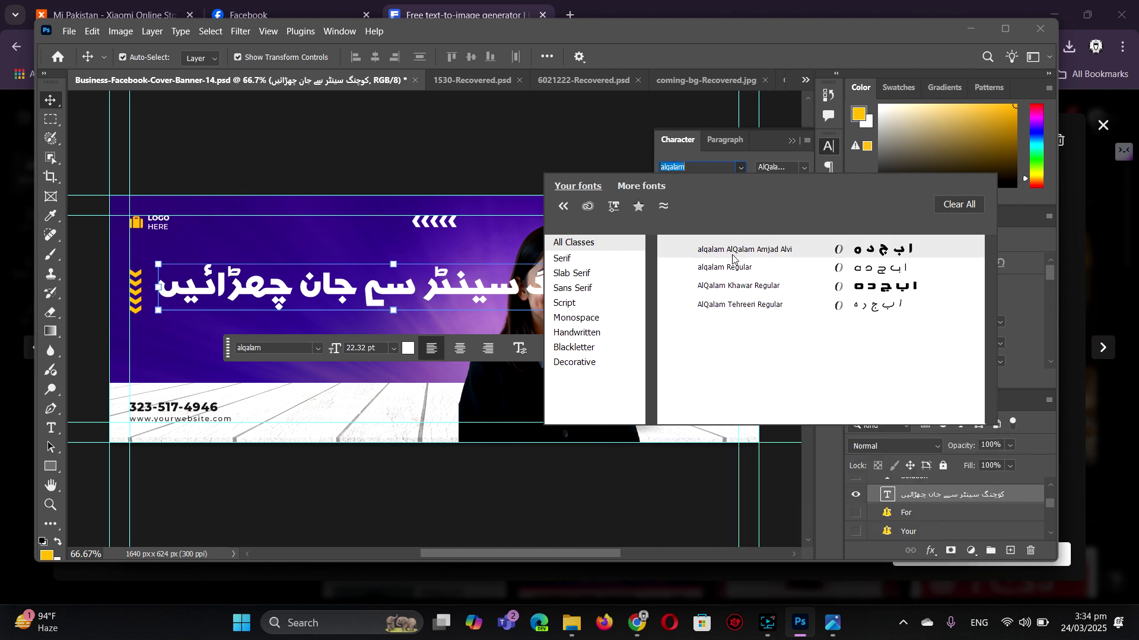
{"action": "left_click", "coordinate": [733, 287]}
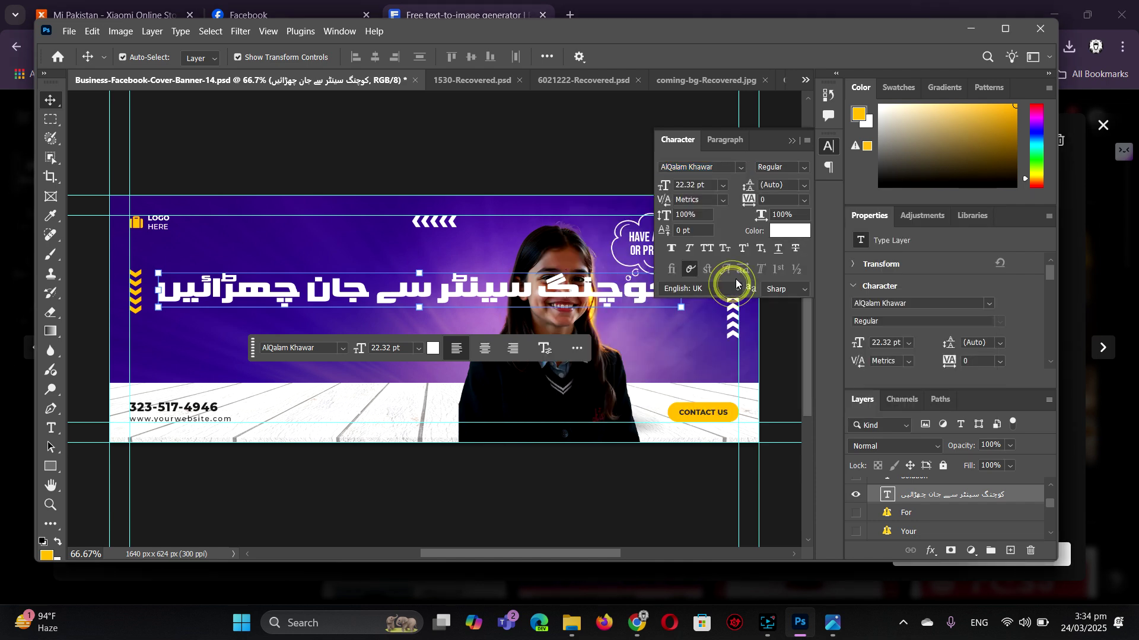
- Size the Urdu headline to 15 pt and nudge it slightly left and down
{"action": "double_click", "coordinate": [697, 185]}
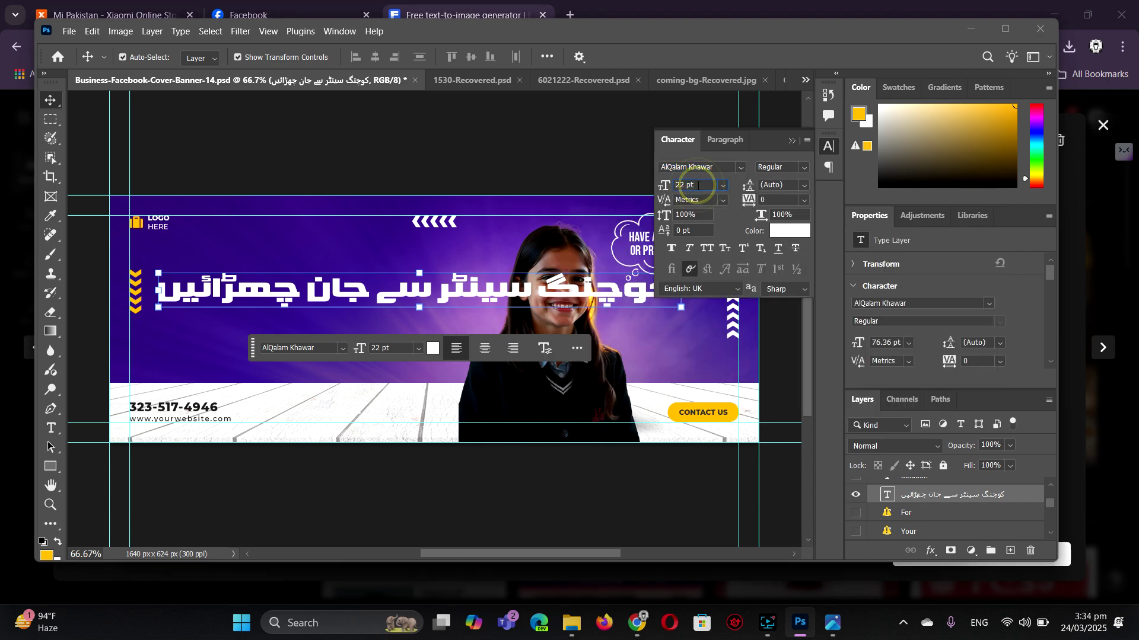
{"action": "type", "text": "15"}
{"action": "key", "text": "Return"}
{"action": "key", "text": "Down"}
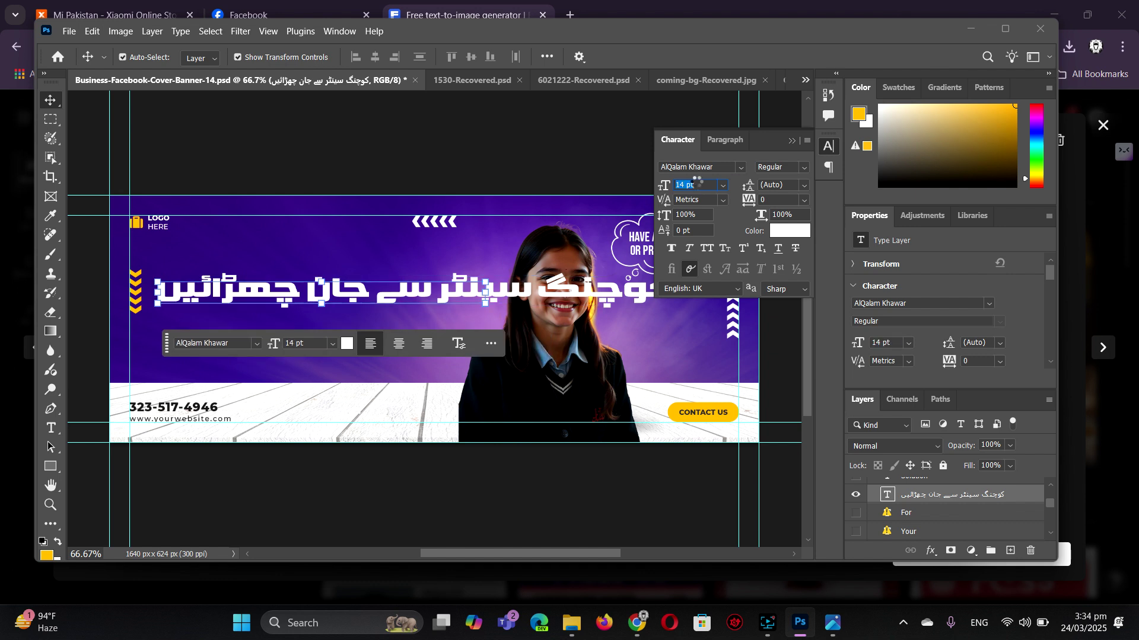
{"action": "key", "text": "Down"}
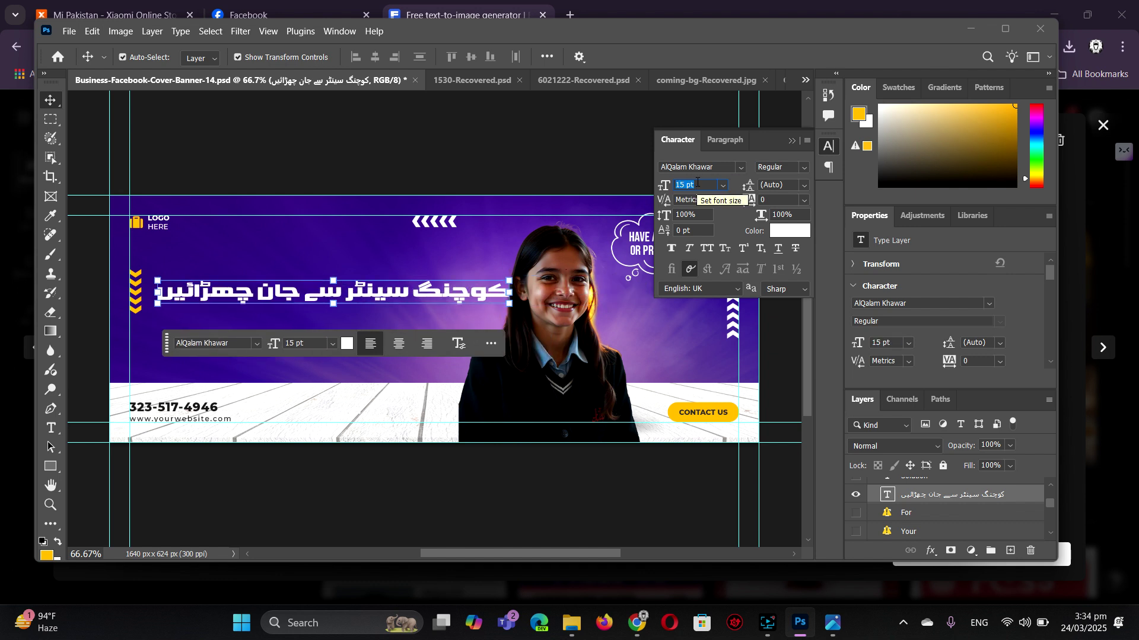
{"action": "key", "text": "Up"}
{"action": "left_click_drag", "start_coordinate": [412, 297], "coordinate": [402, 314]}
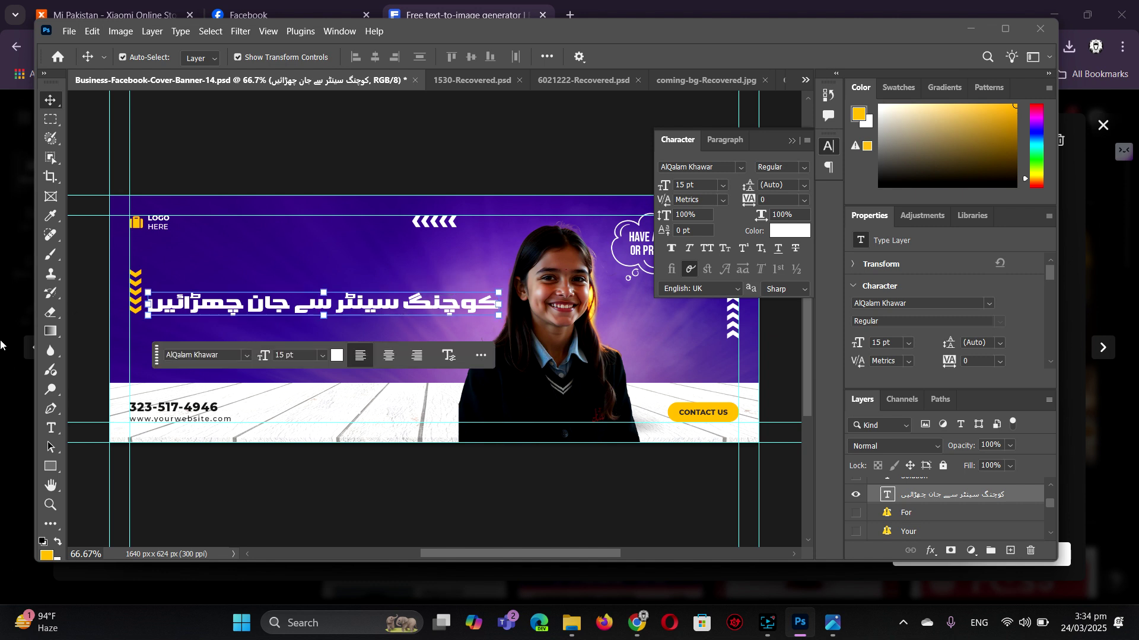
{"action": "left_click", "coordinate": [51, 429]}
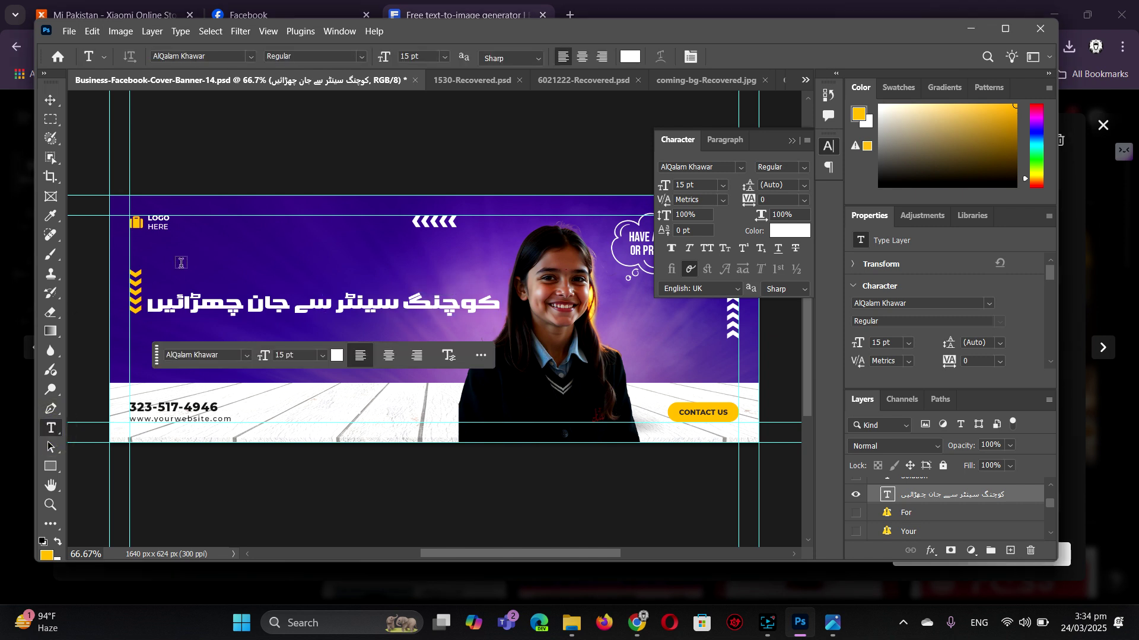
- Add a 'Lifce Coaching Center' title layer above the headline, then enlarge and lower it
{"action": "left_click", "coordinate": [180, 264]}
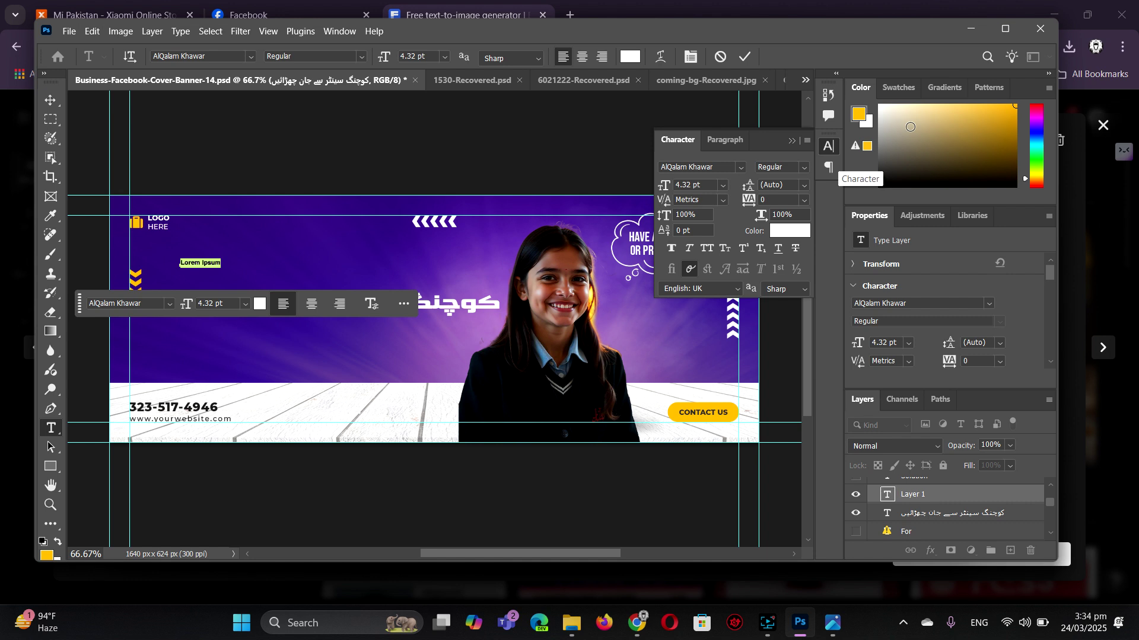
{"action": "key", "text": "ctrl+v"}
{"action": "type", "text": "ing"}
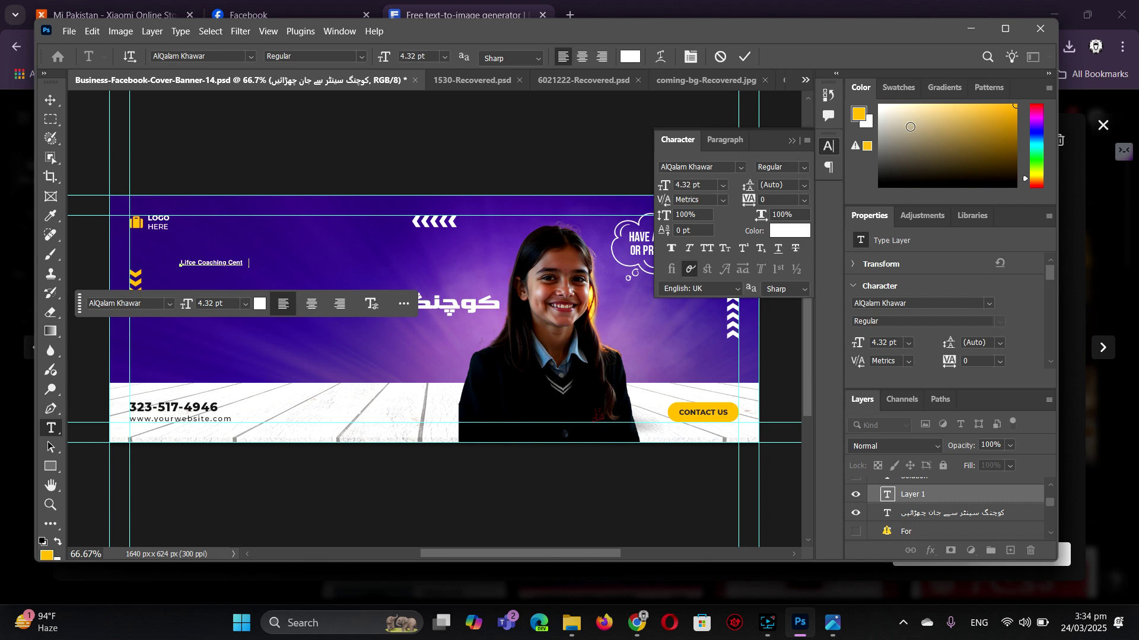
{"action": "type", "text": "er"}
{"action": "left_click", "coordinate": [51, 100]}
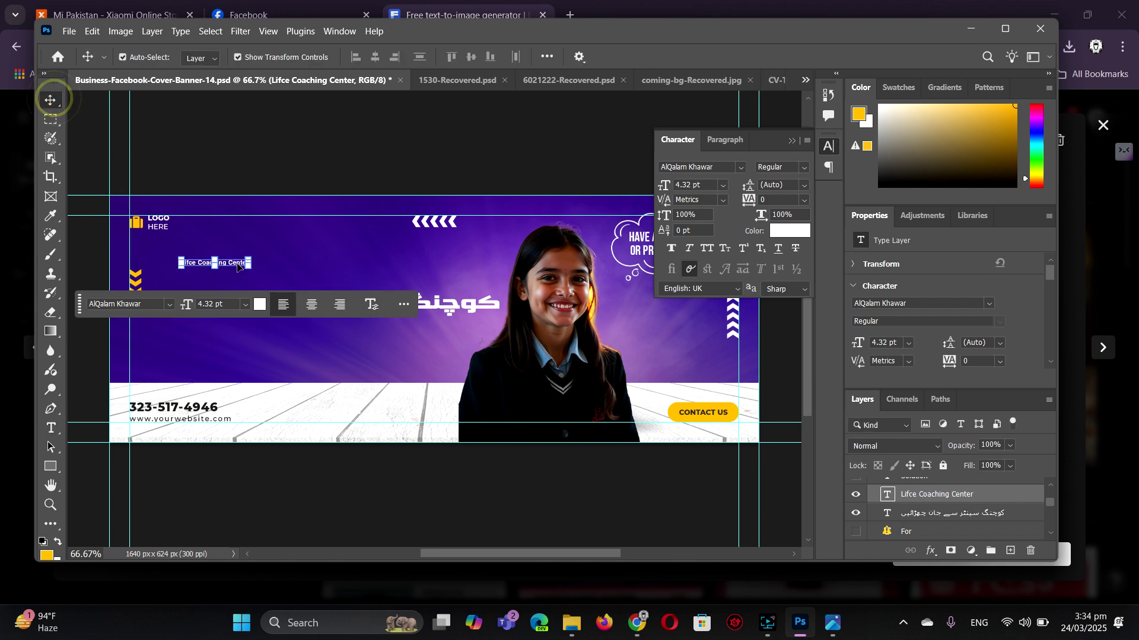
{"action": "left_click_drag", "start_coordinate": [248, 262], "coordinate": [480, 302]}
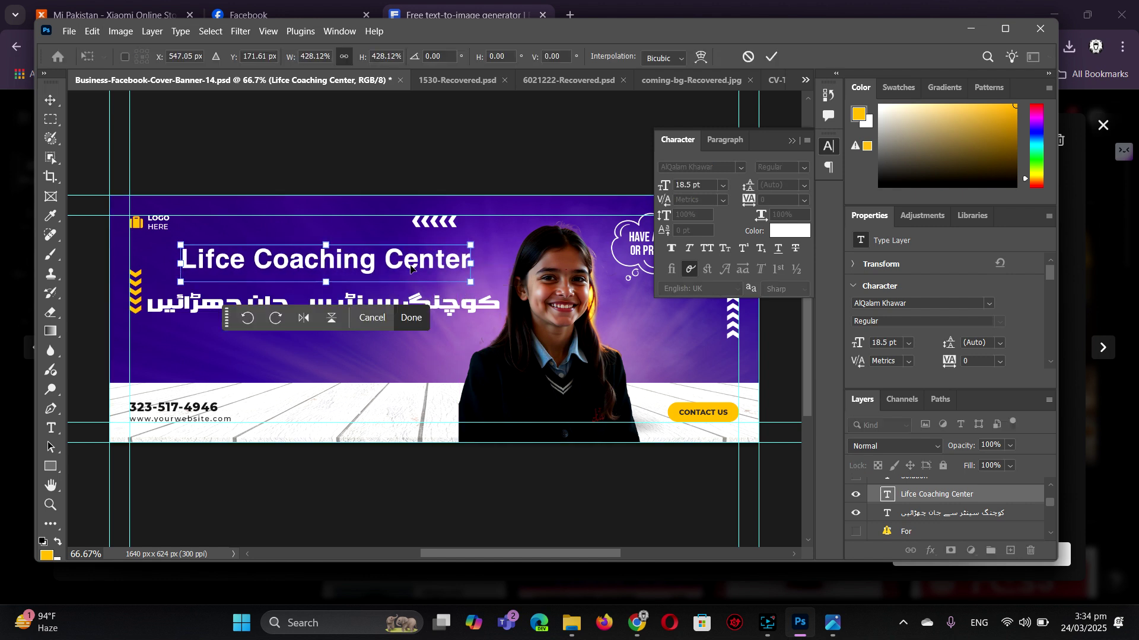
{"action": "left_click_drag", "start_coordinate": [405, 259], "coordinate": [400, 271]}
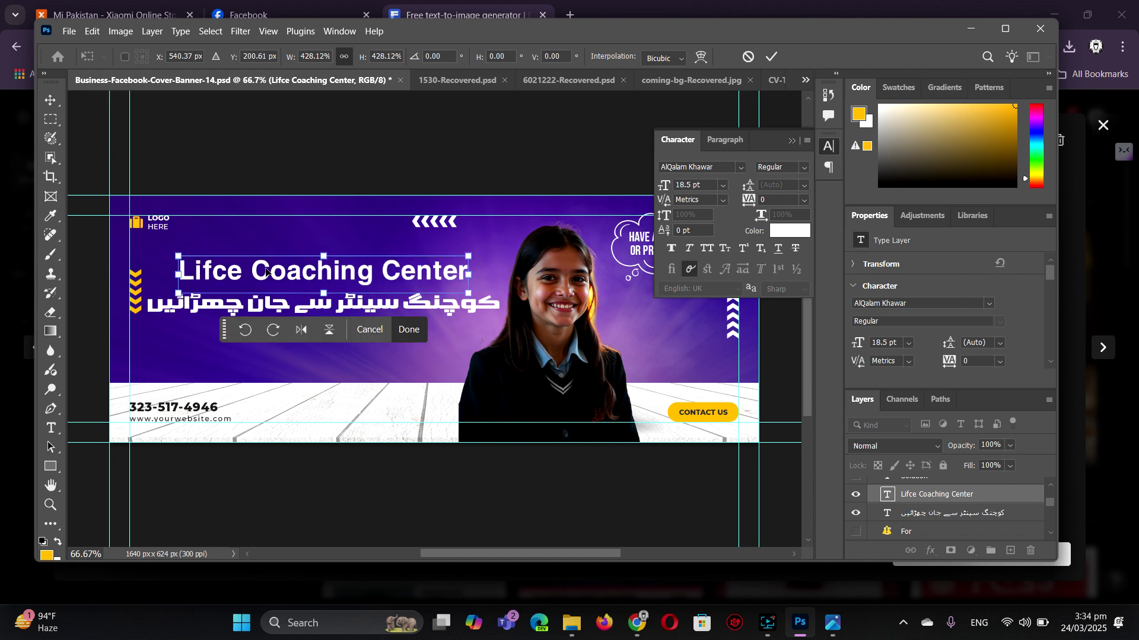
{"action": "key", "text": "Return"}
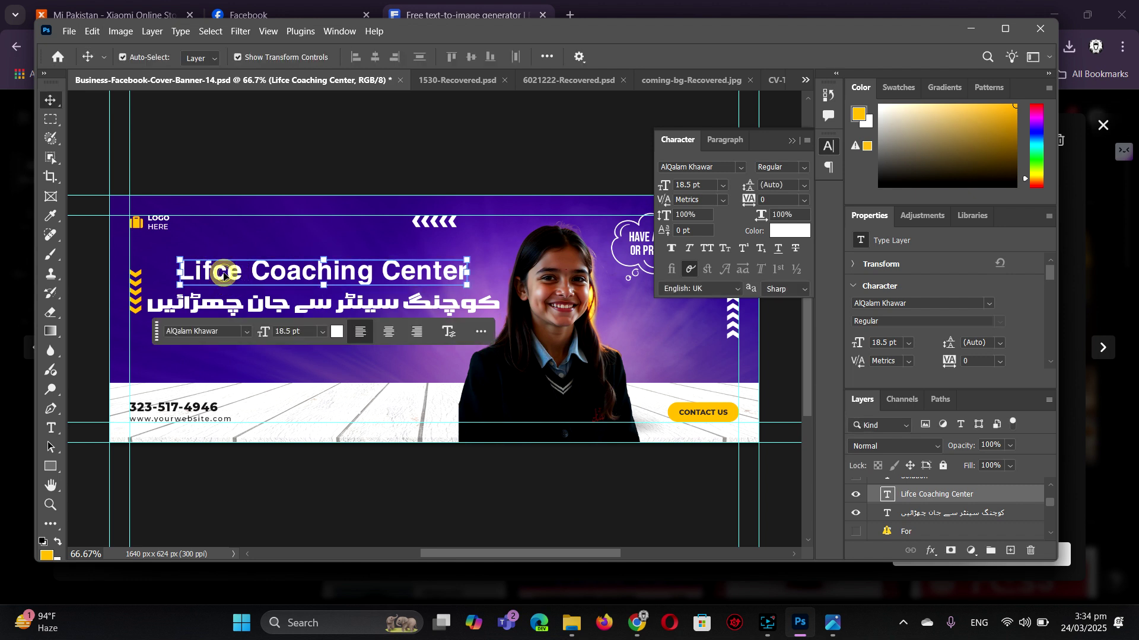
- Delete the extra 'c' so the title reads 'Life Coaching Center'
{"action": "double_click", "coordinate": [222, 273]}
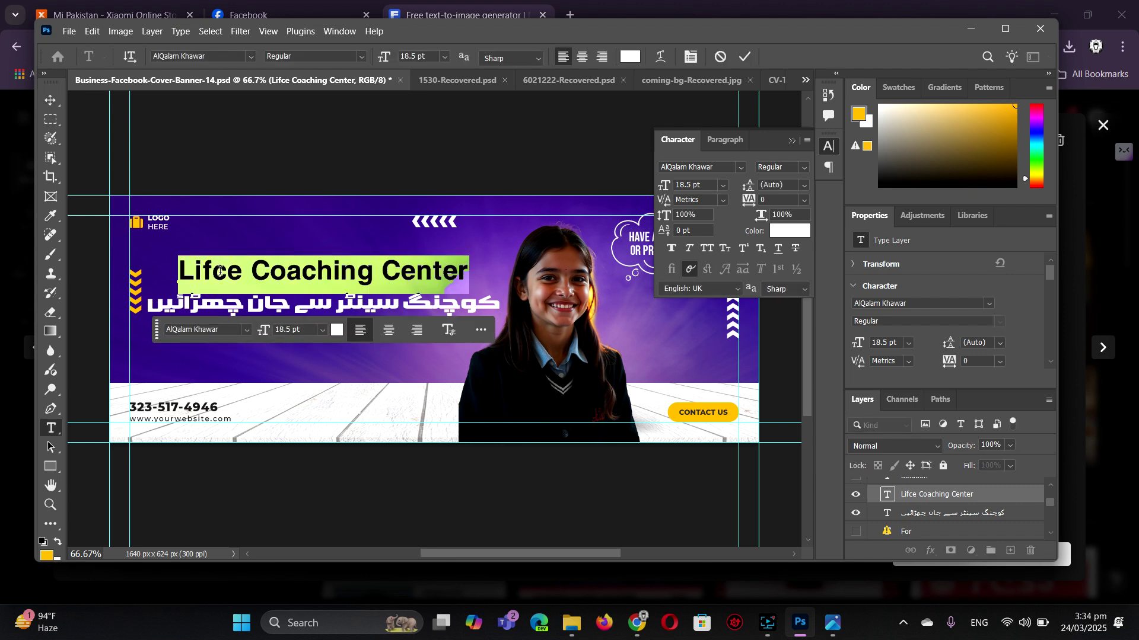
{"action": "left_click", "coordinate": [220, 272]}
{"action": "left_click_drag", "start_coordinate": [228, 274], "coordinate": [212, 274]}
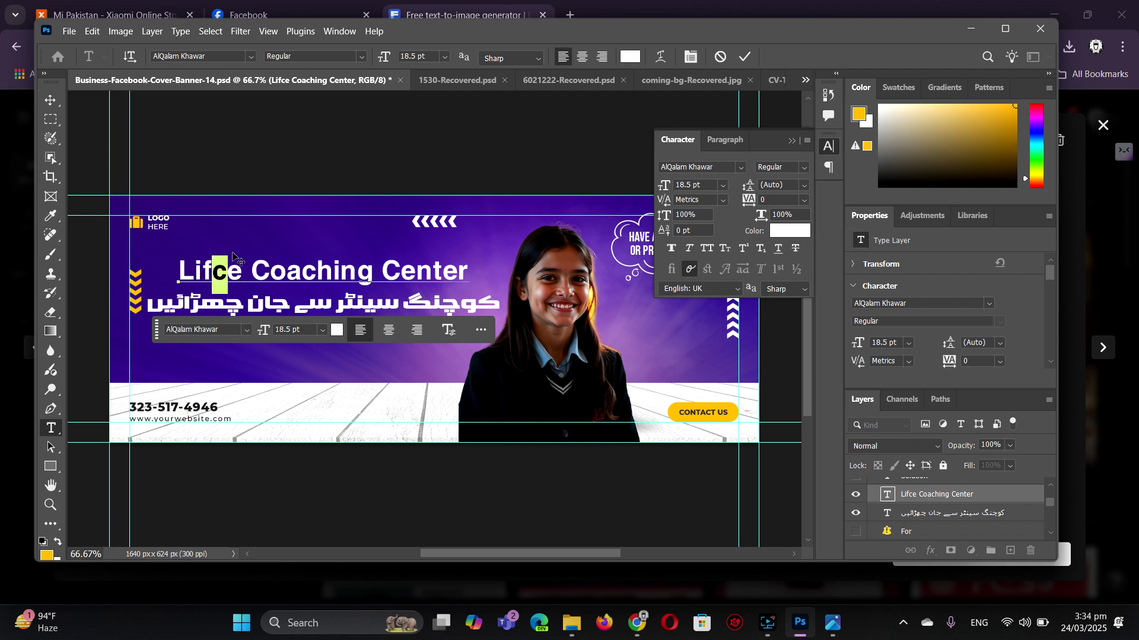
{"action": "key", "text": "BackSpace"}
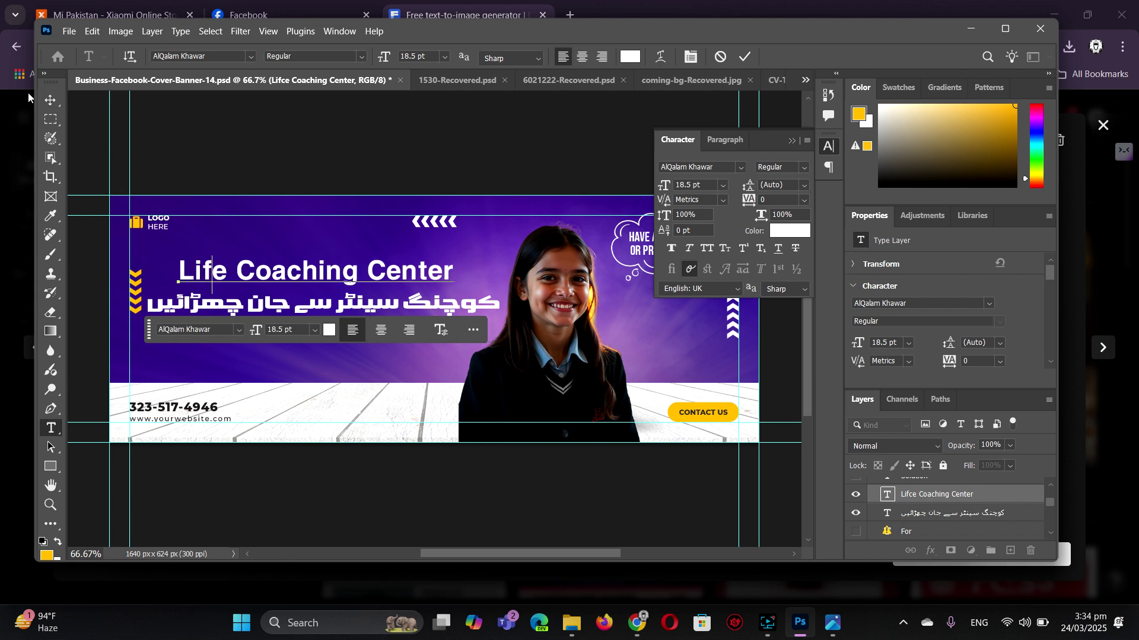
{"action": "left_click", "coordinate": [51, 100]}
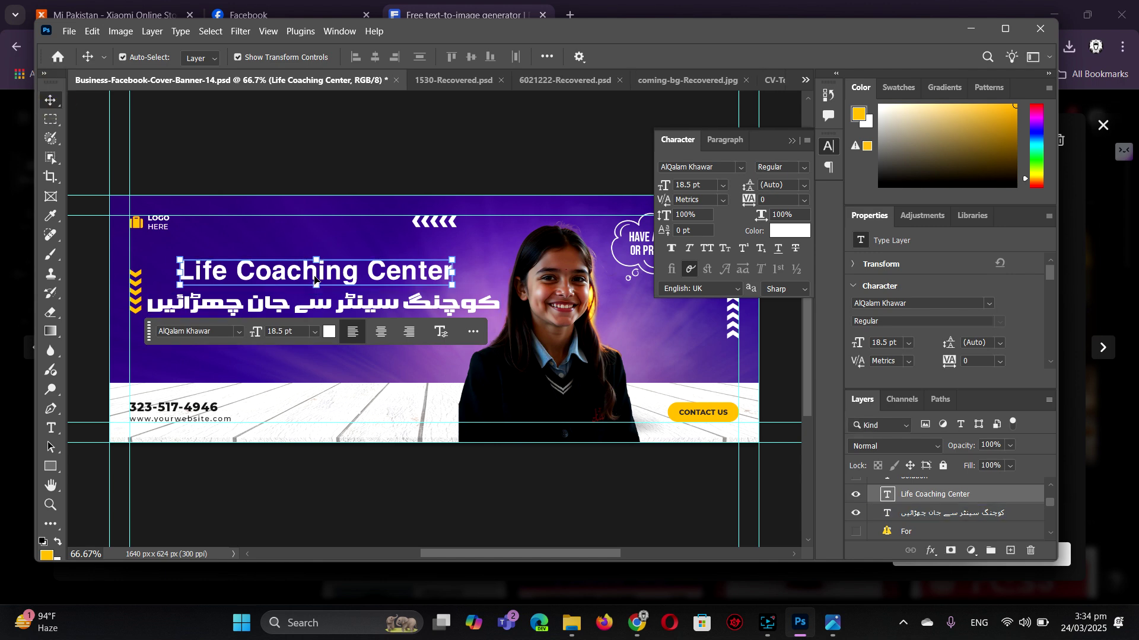
- Set the title in 1st Enterprises 3D Italic at 16 pt and shift it left
{"action": "left_click", "coordinate": [743, 168]}
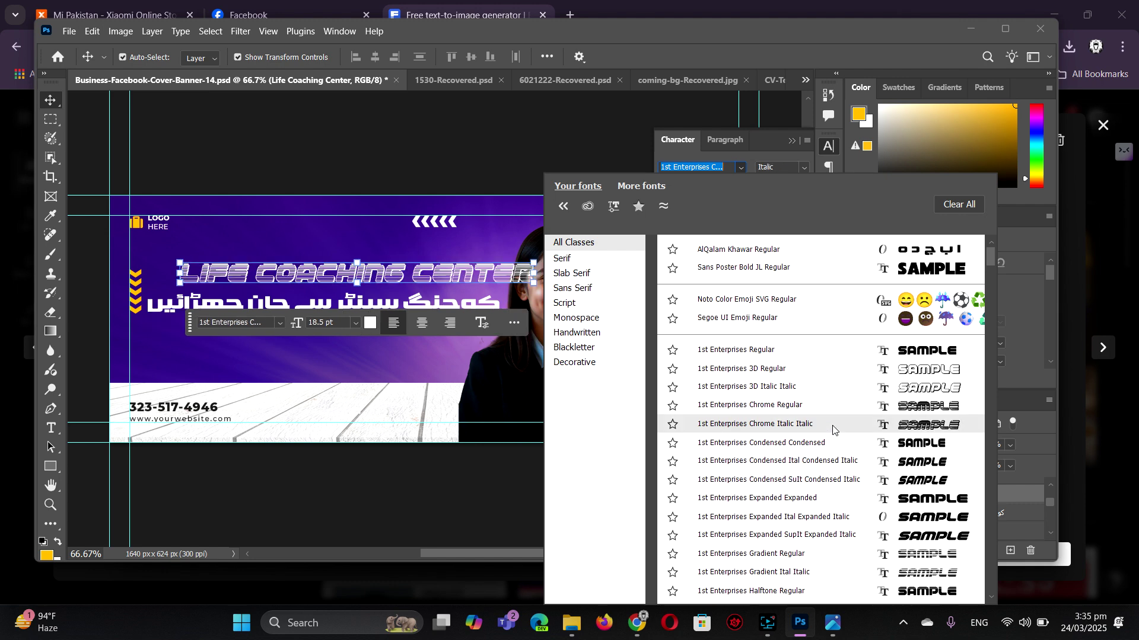
{"action": "left_click", "coordinate": [837, 393]}
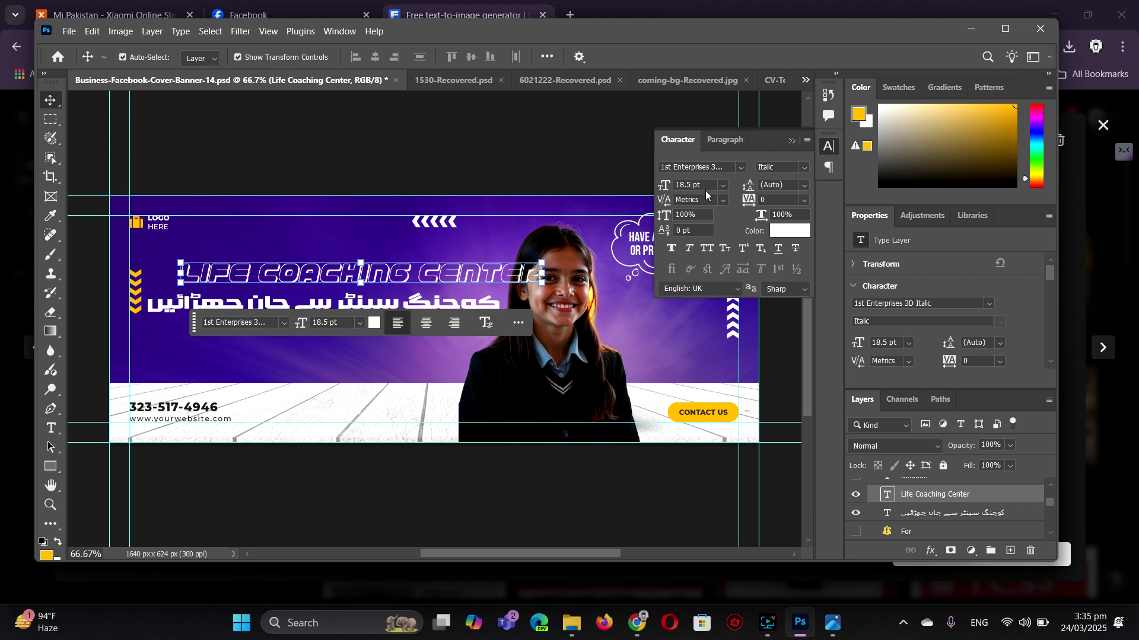
{"action": "left_click", "coordinate": [706, 185]}
{"action": "type", "text": "17"}
{"action": "key", "text": "Return"}
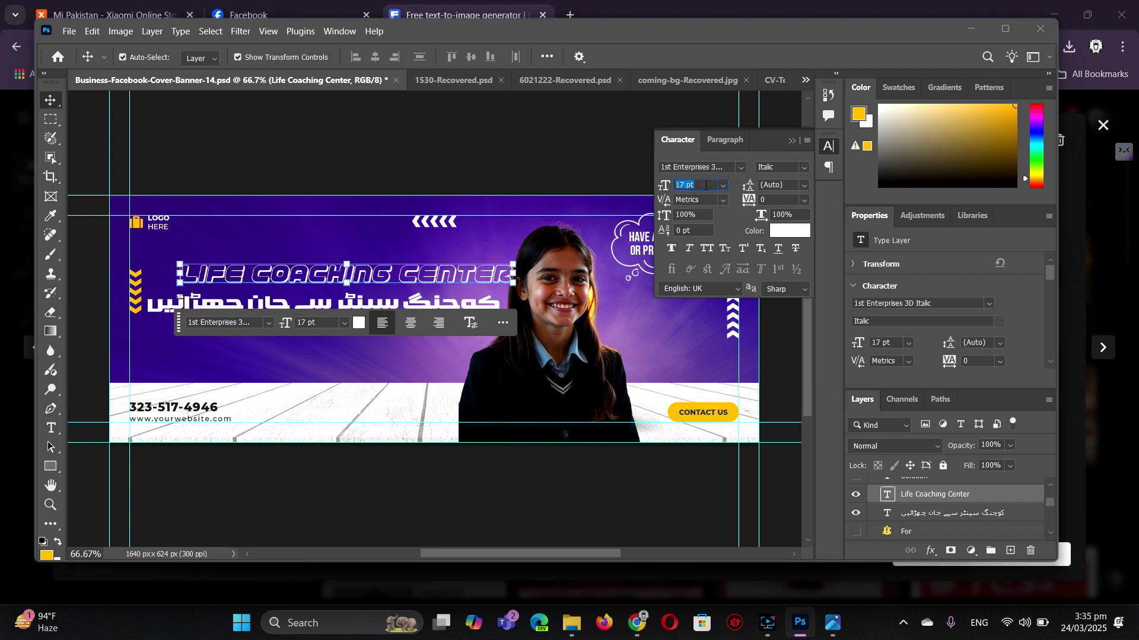
{"action": "key", "text": "Down"}
{"action": "left_click", "coordinate": [419, 277]}
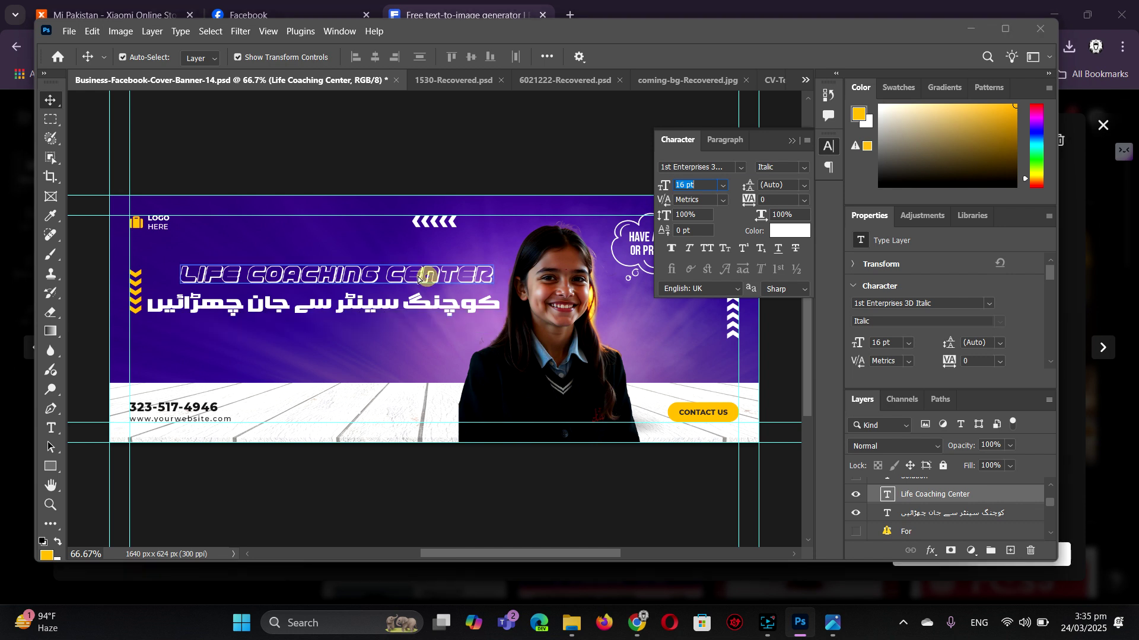
{"action": "left_click_drag", "start_coordinate": [420, 278], "coordinate": [411, 278]}
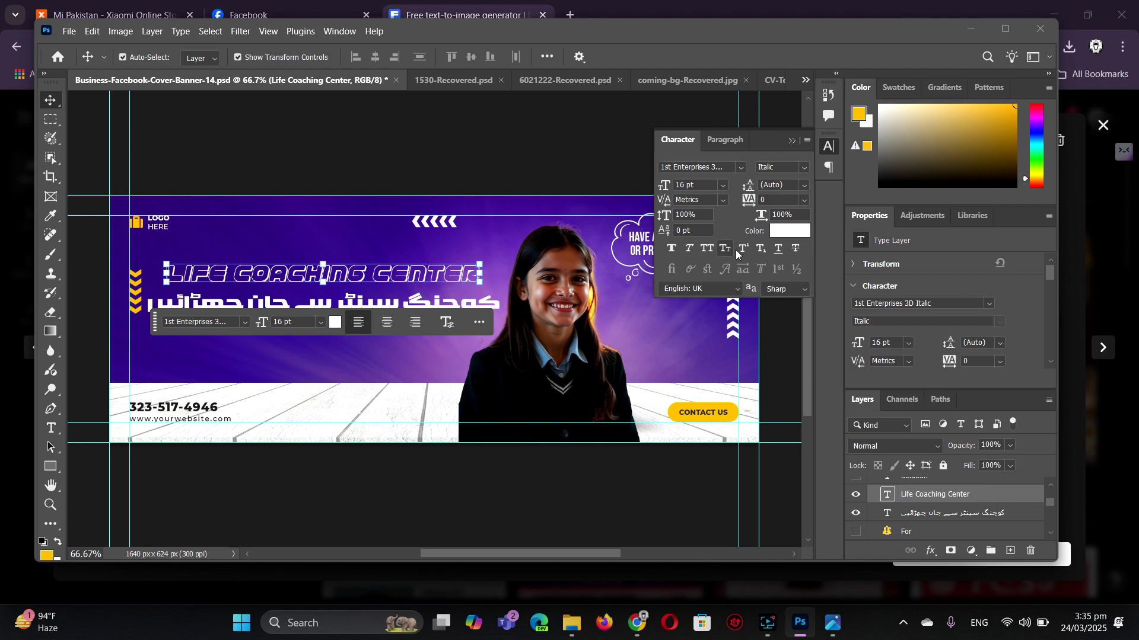
- Widen the title's tracking to 40 and nudge it slightly left and down
{"action": "left_click", "coordinate": [777, 200]}
{"action": "key", "text": "BackSpace"}
{"action": "type", "text": "20"}
{"action": "key", "text": "Return"}
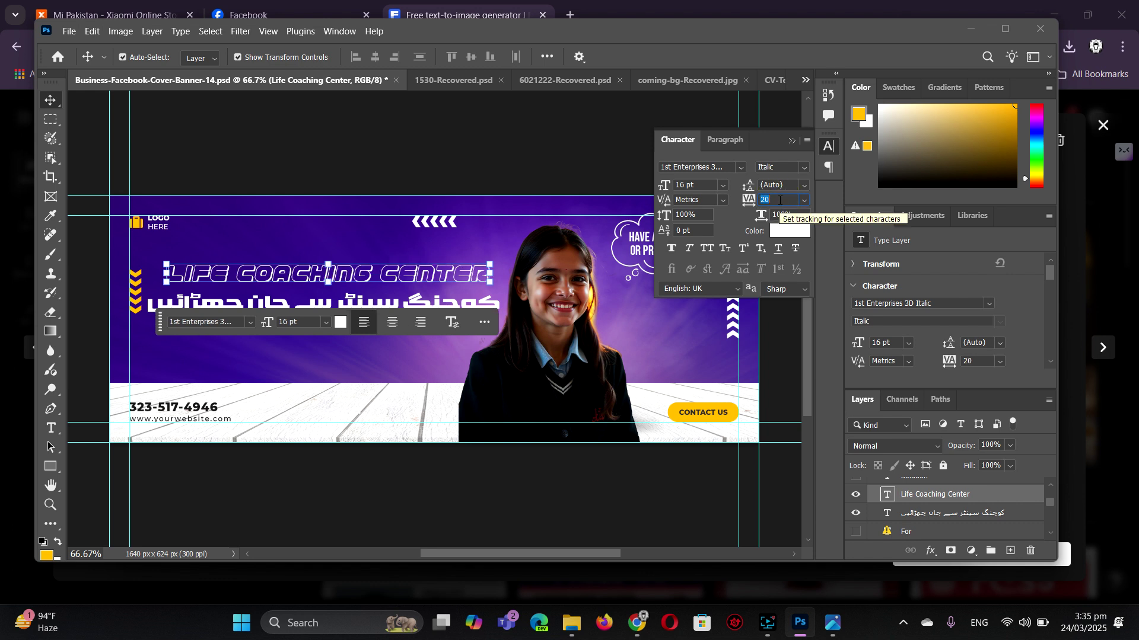
{"action": "type", "text": "40"}
{"action": "key", "text": "Return"}
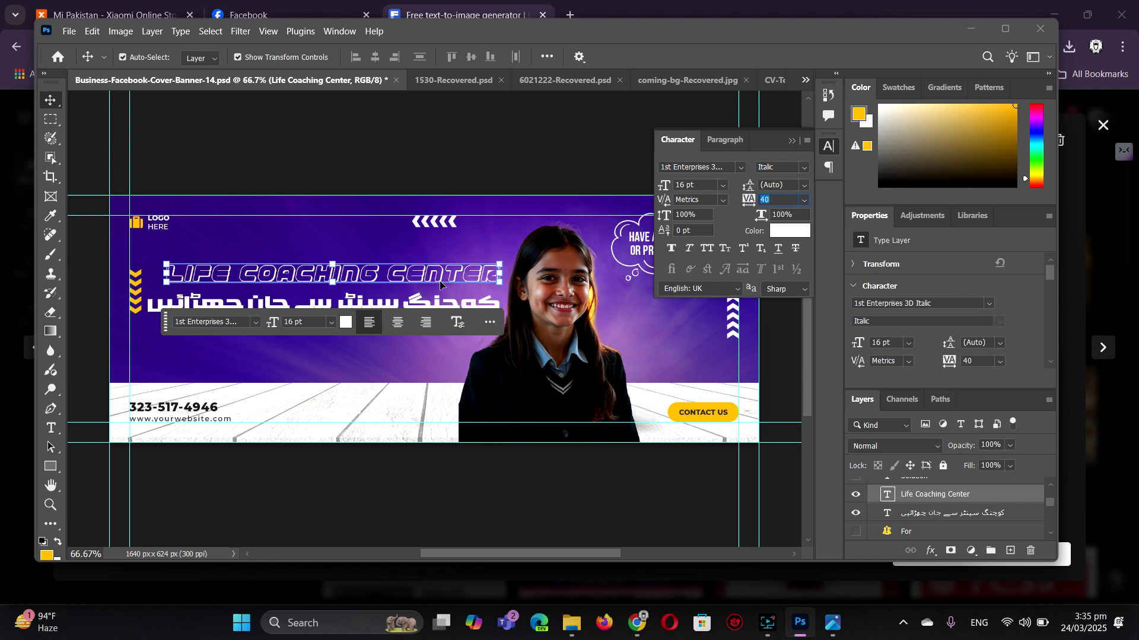
{"action": "left_click_drag", "start_coordinate": [441, 285], "coordinate": [429, 278]}
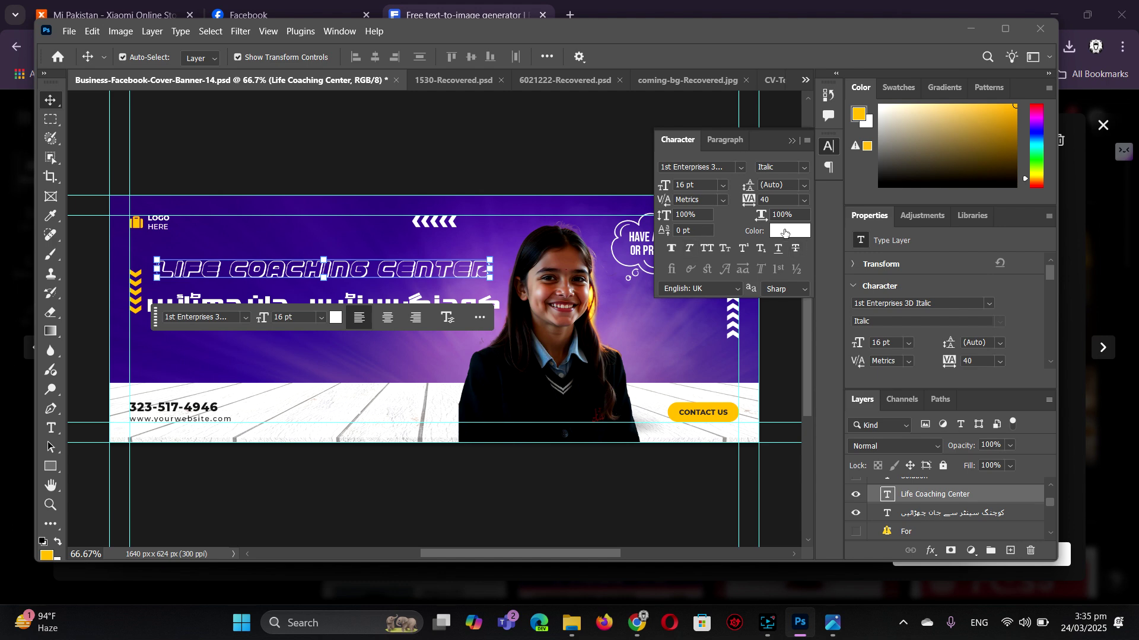
- Colour the title #ffb400 by sampling the logo's yellow, then collapse the Character panel
{"action": "left_click", "coordinate": [786, 232]}
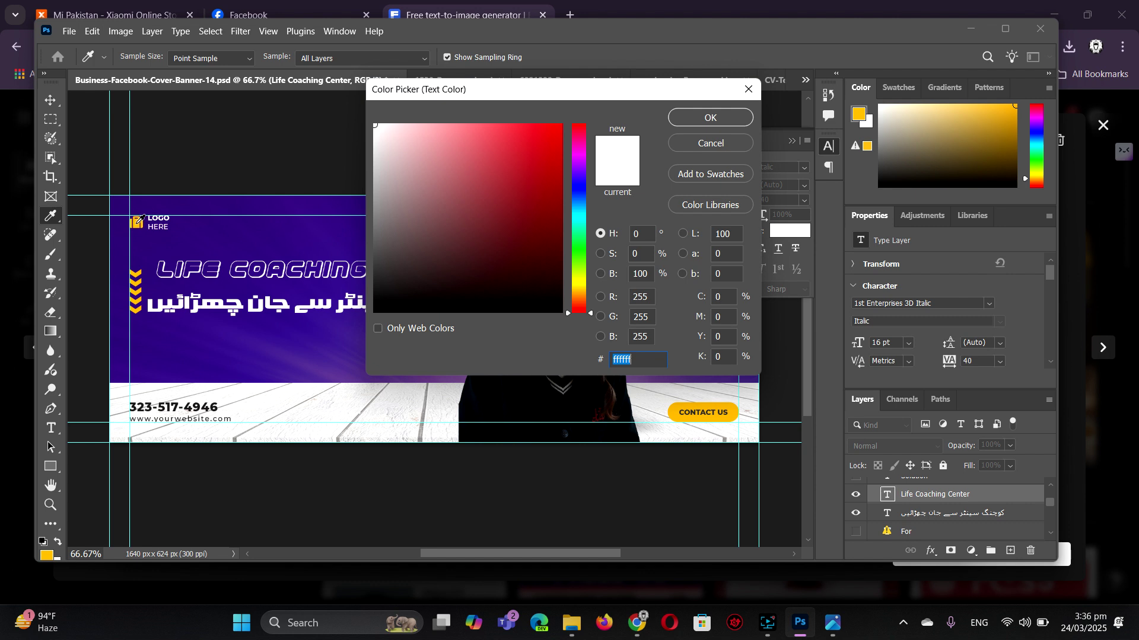
{"action": "left_click", "coordinate": [139, 220]}
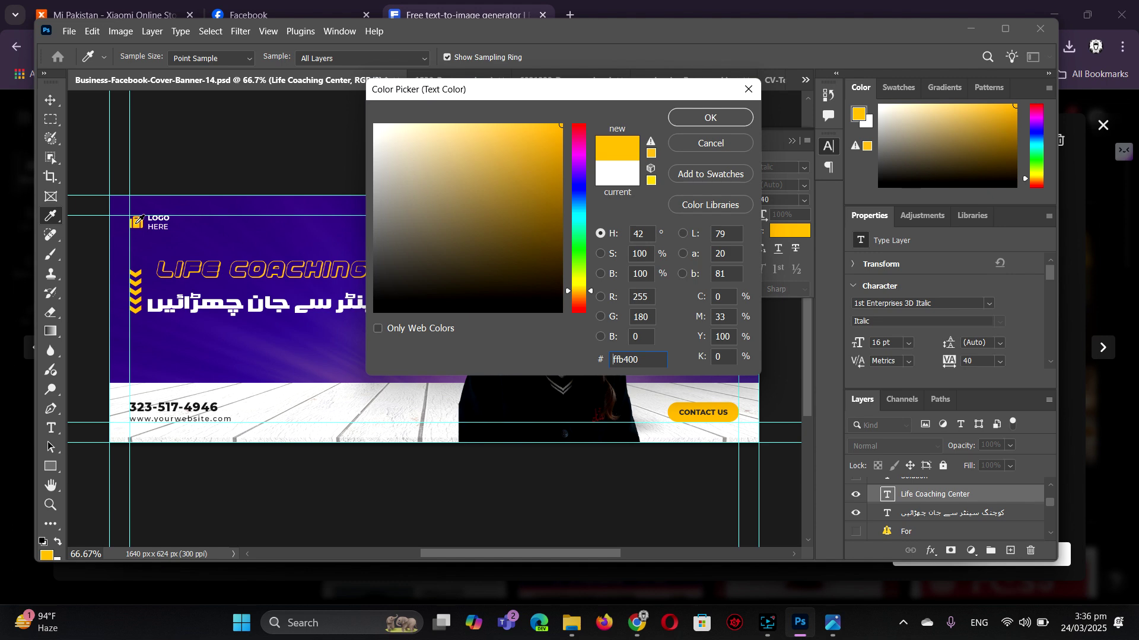
{"action": "left_click", "coordinate": [717, 117]}
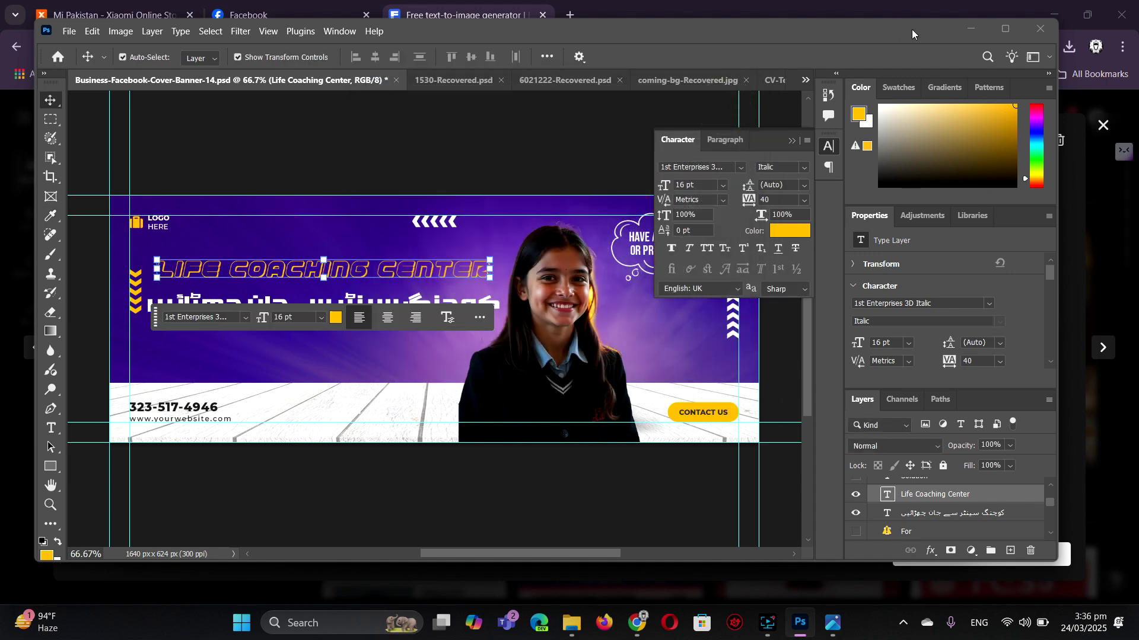
{"action": "left_click", "coordinate": [792, 141]}
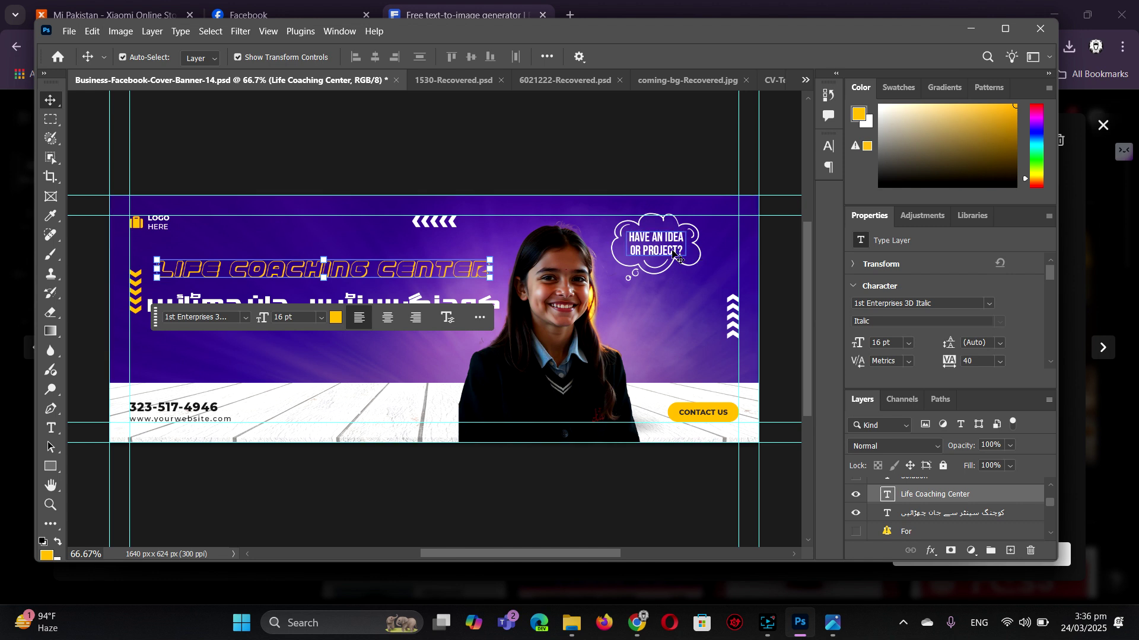
- Replace 'Have an Idea or Project?' with 'BE' / 'SUCCESSFUL' on two lines and nudge it up
{"action": "left_click", "coordinate": [666, 239]}
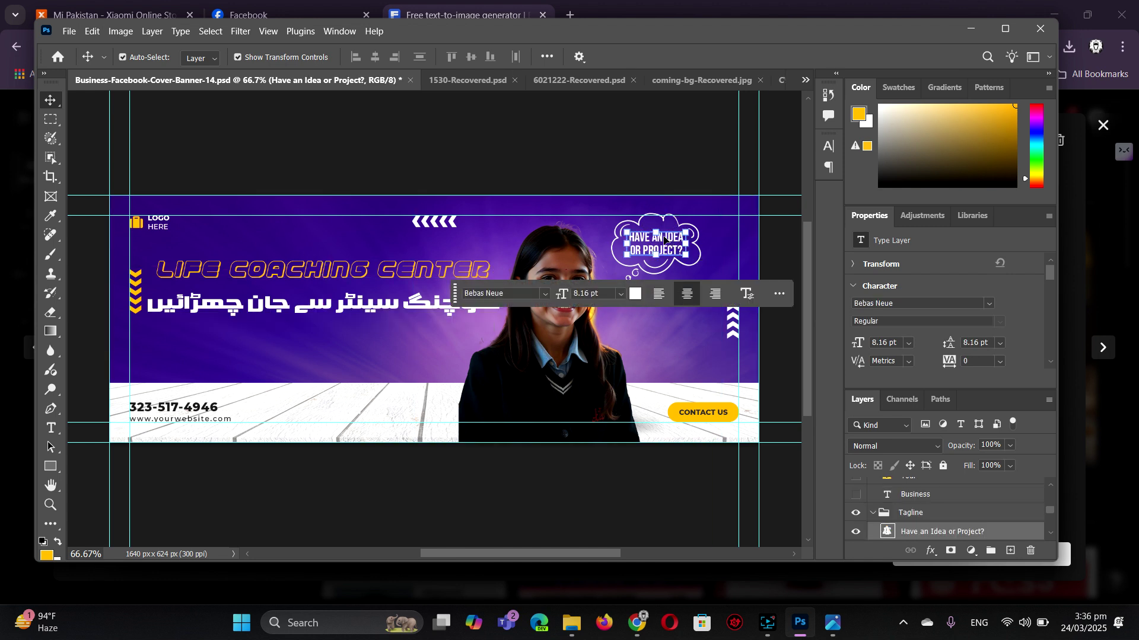
{"action": "double_click", "coordinate": [667, 250]}
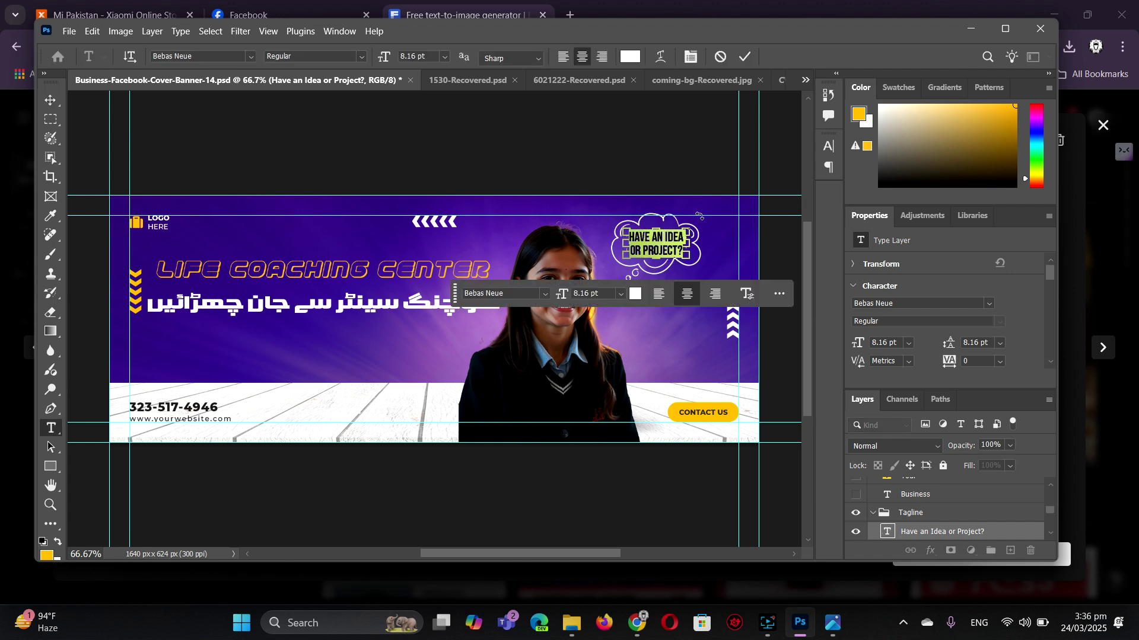
{"action": "key", "text": "BackSpace"}
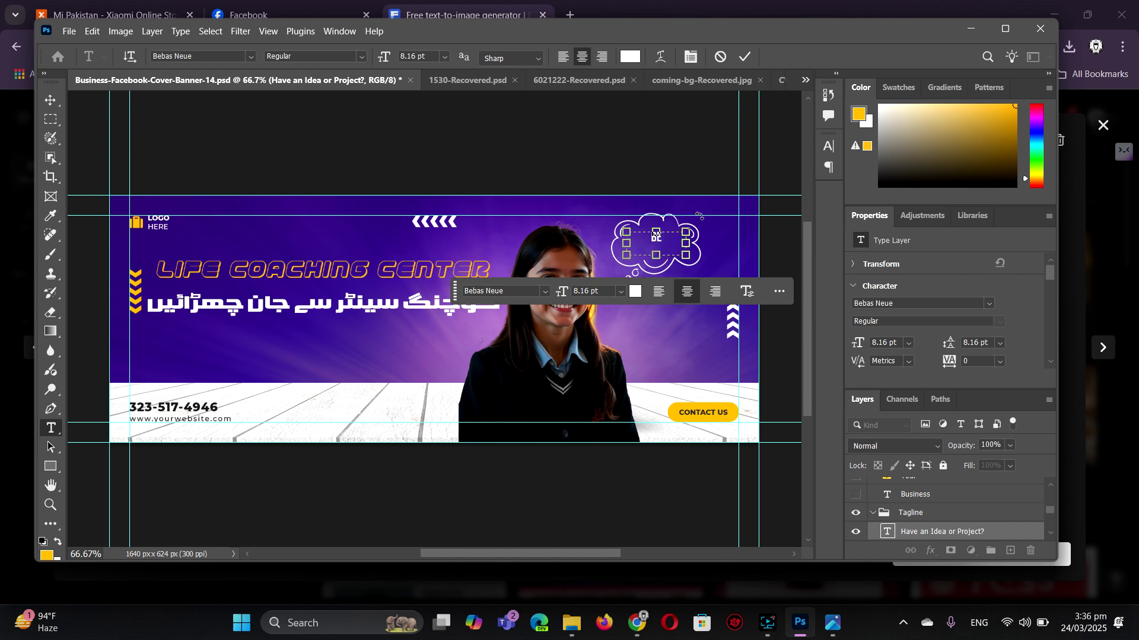
{"action": "type", "text": "BE"}
{"action": "key", "text": "Return"}
{"action": "type", "text": "SUCCESSFUL"}
{"action": "left_click", "coordinate": [52, 99]}
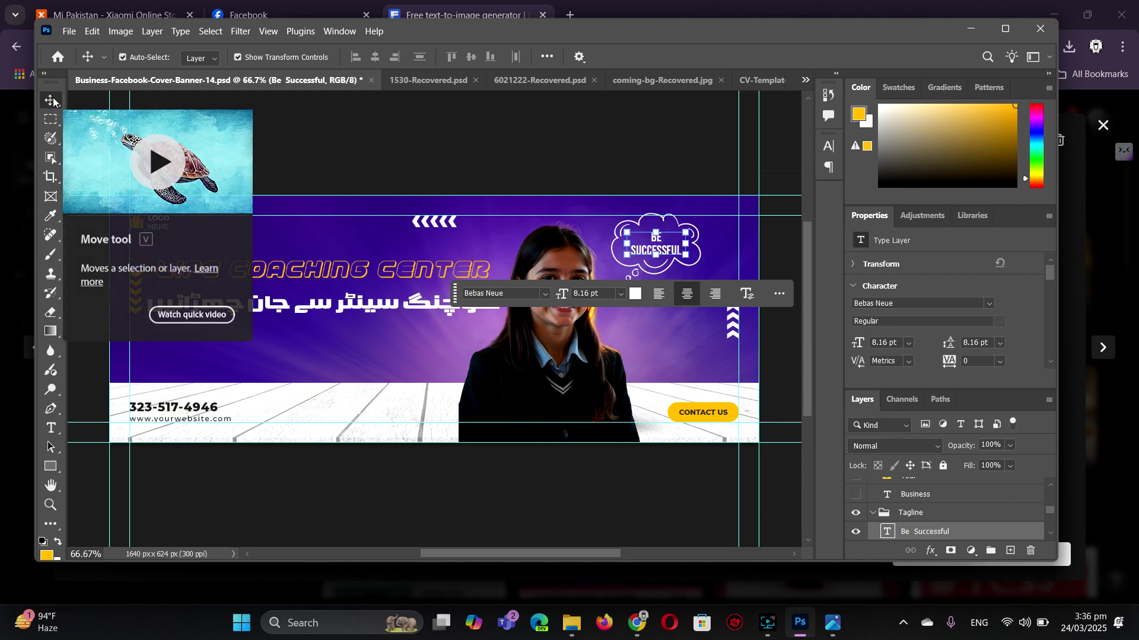
{"action": "key", "text": "Up"}
{"action": "key", "text": "Up"}
{"action": "key", "text": "Up"}
{"action": "key", "text": "Up"}
{"action": "key", "text": "Up"}
{"action": "key", "text": "Up"}
{"action": "key", "text": "Up"}
{"action": "key", "text": "Up"}
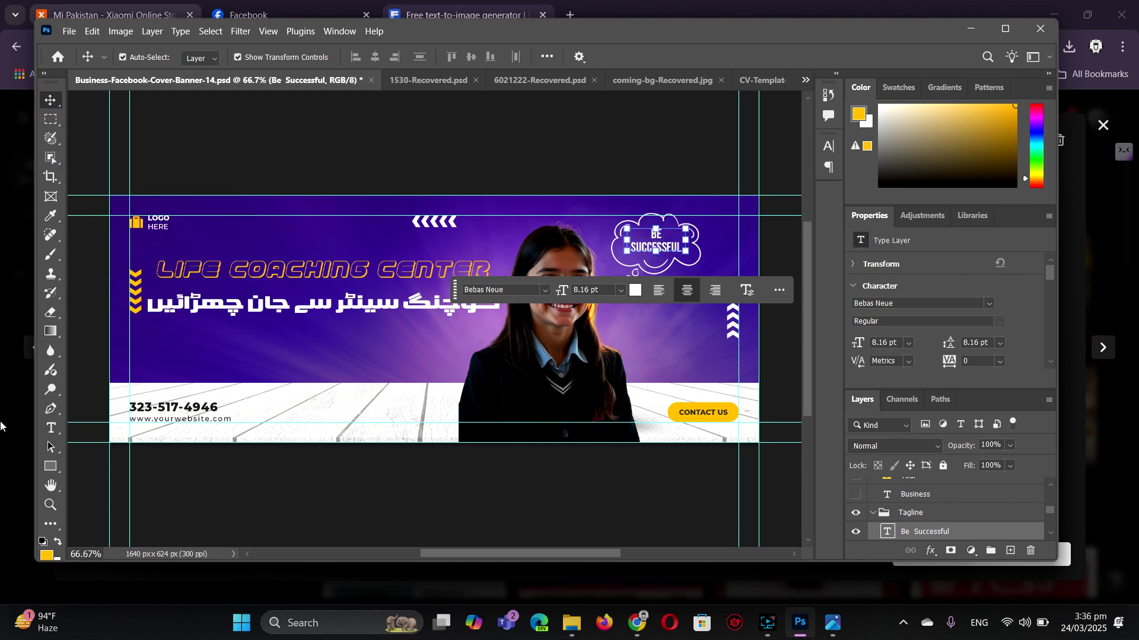
- Replace the missing font and type the new contact phone number
{"action": "double_click", "coordinate": [176, 408]}
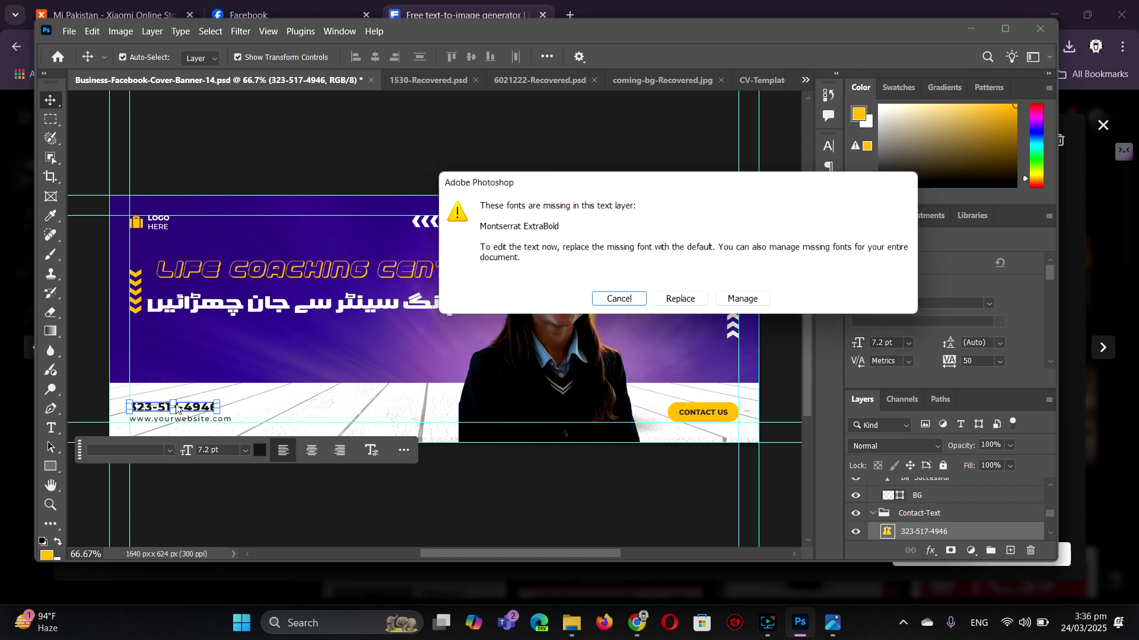
{"action": "left_click", "coordinate": [676, 302]}
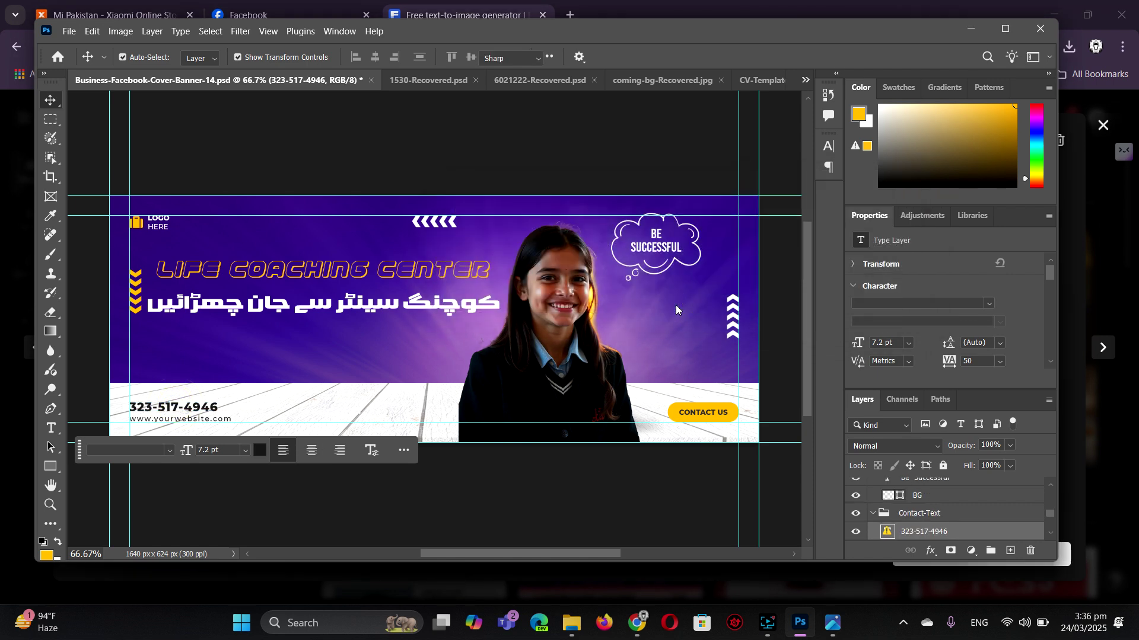
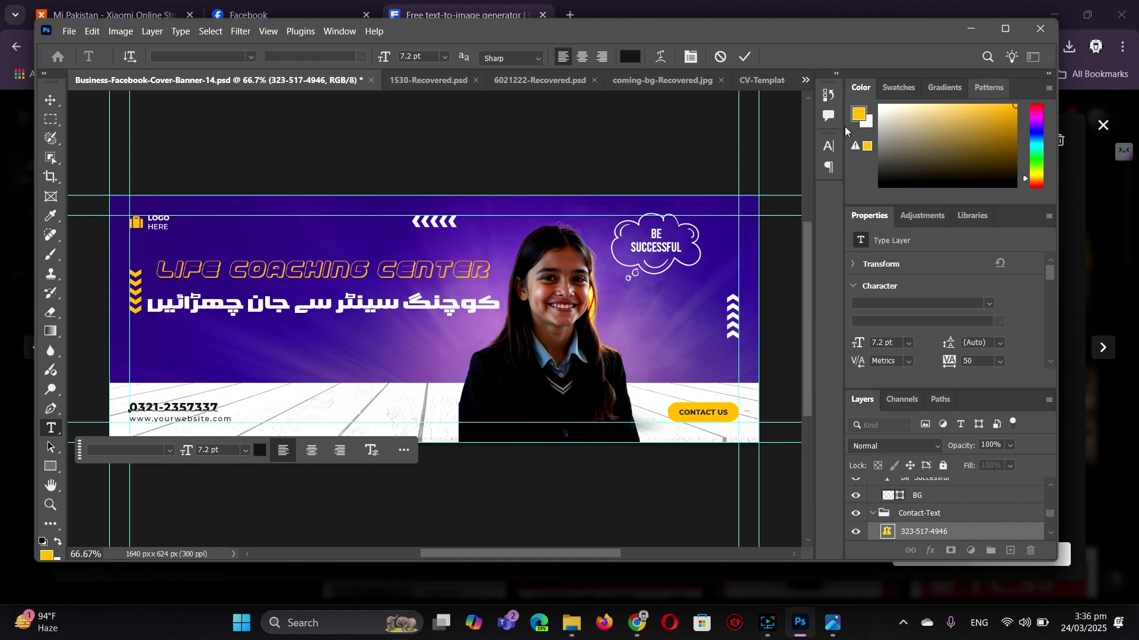
{"action": "left_click", "coordinate": [50, 100]}
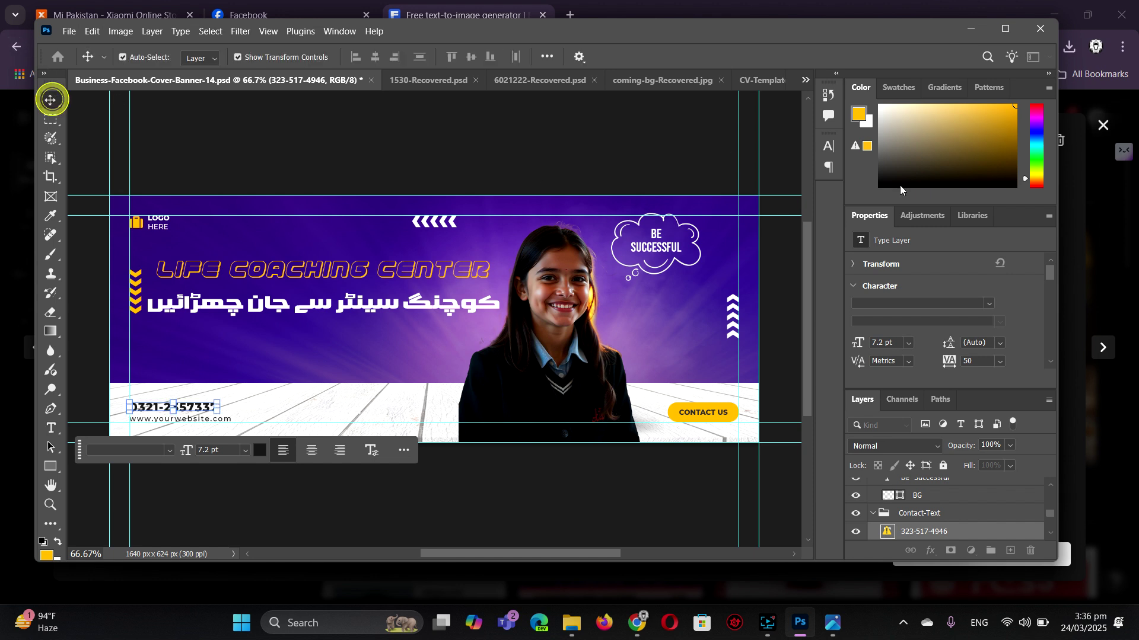
- Set the phone number text to 9 pt in the Character panel
{"action": "left_click", "coordinate": [828, 146]}
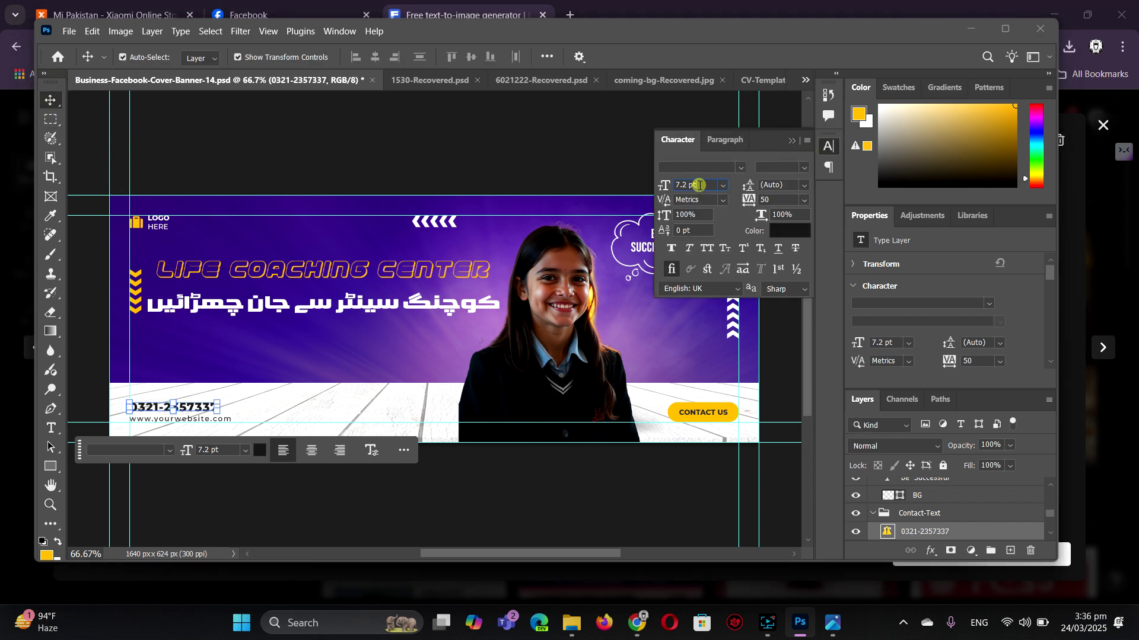
{"action": "left_click", "coordinate": [691, 185]}
{"action": "type", "text": "8"}
{"action": "key", "text": "Return"}
{"action": "type", "text": "9"}
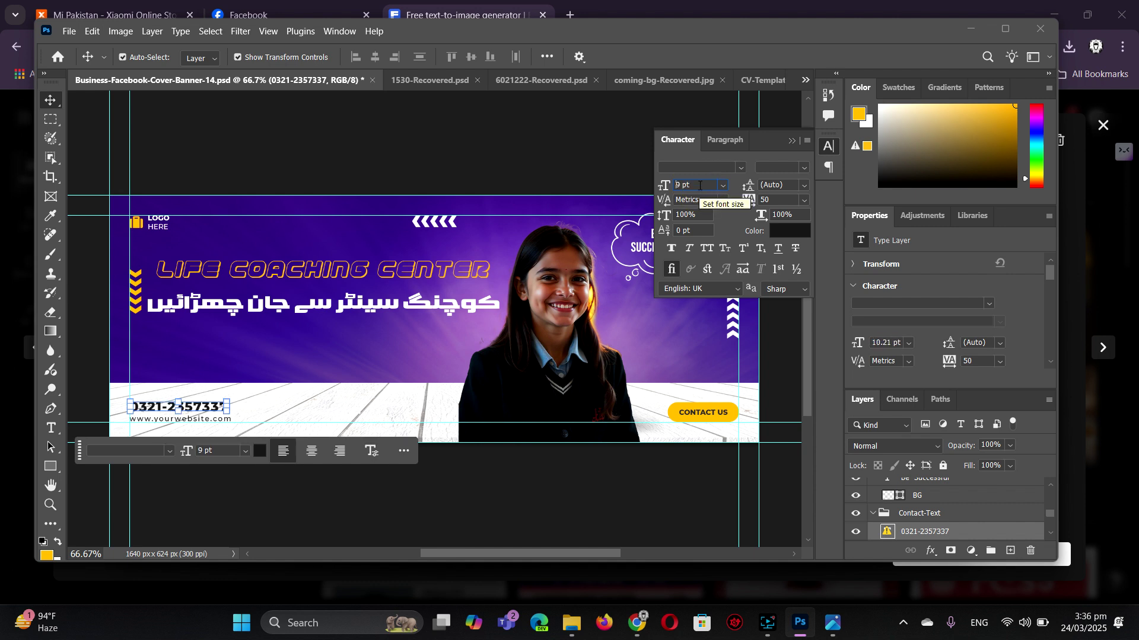
{"action": "key", "text": "Return"}
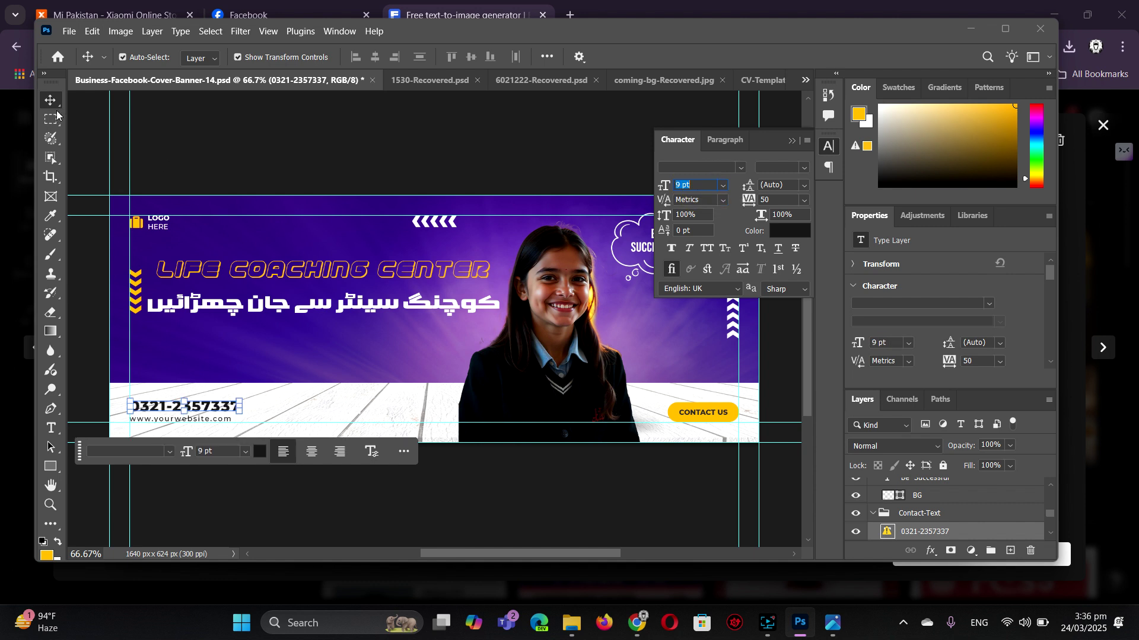
{"action": "left_click", "coordinate": [368, 354]}
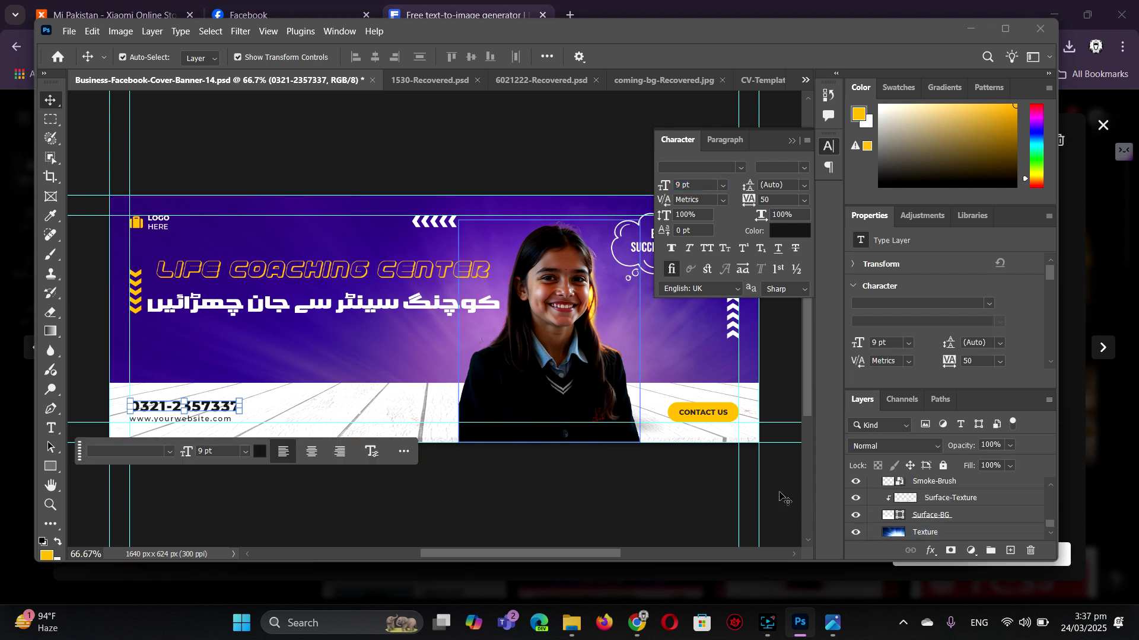
- Hide the light-ray Texture layer and select the BG layer
{"action": "left_click", "coordinate": [931, 514]}
{"action": "scroll", "coordinate": [880, 504], "scroll_direction": "down", "scroll_amount": 1}
{"action": "left_click", "coordinate": [869, 513]}
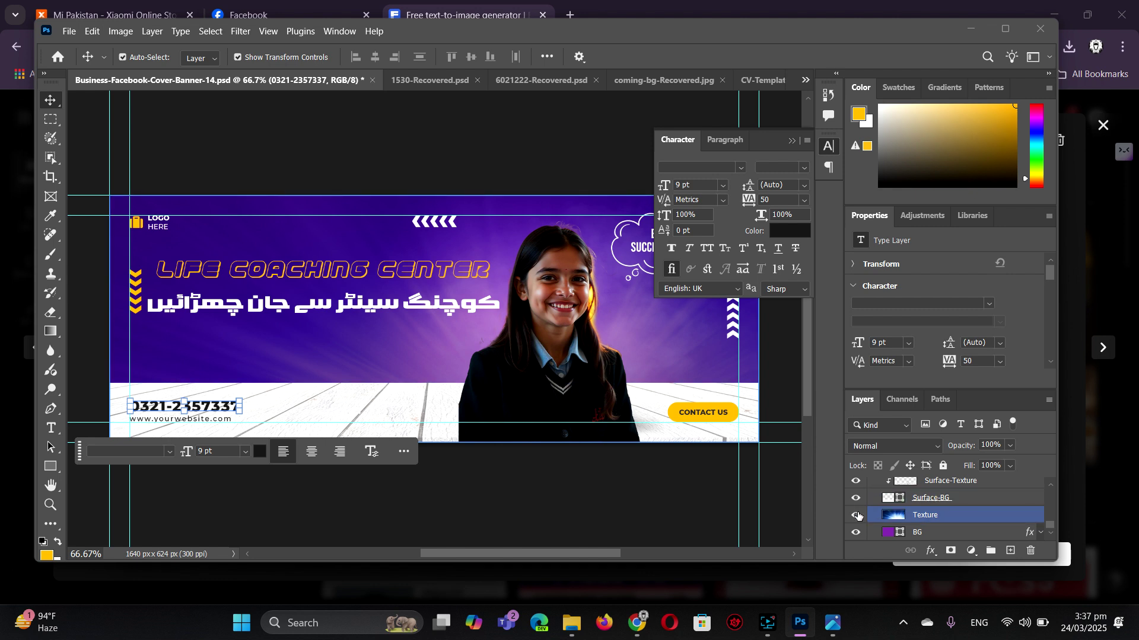
{"action": "left_click", "coordinate": [857, 516]}
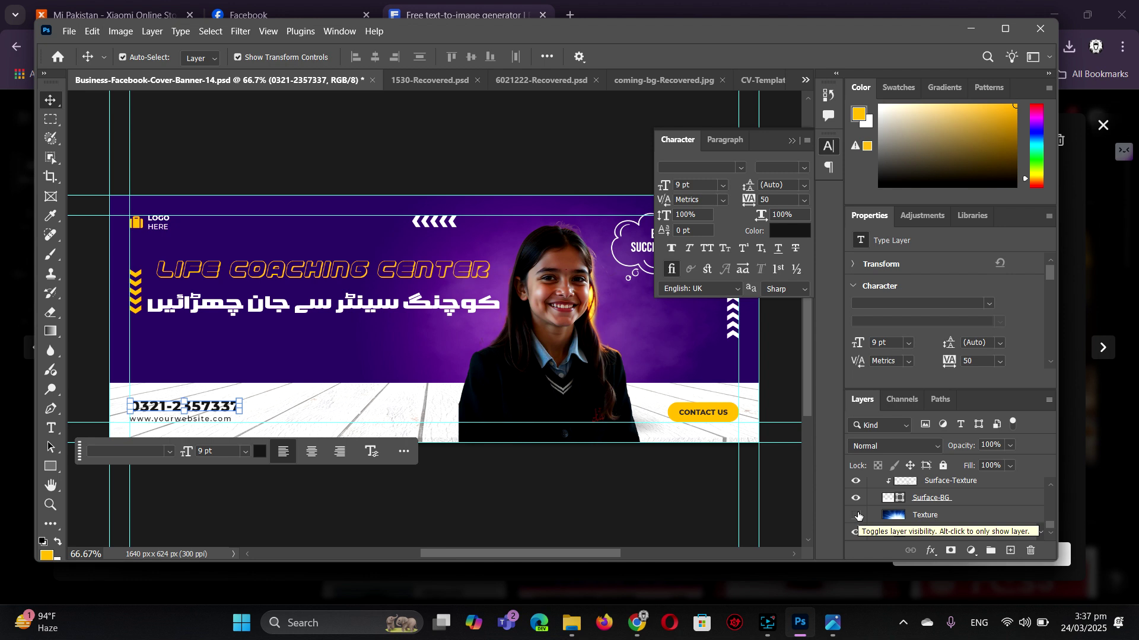
{"action": "scroll", "coordinate": [884, 525], "scroll_direction": "down", "scroll_amount": 1}
{"action": "left_click", "coordinate": [903, 533]}
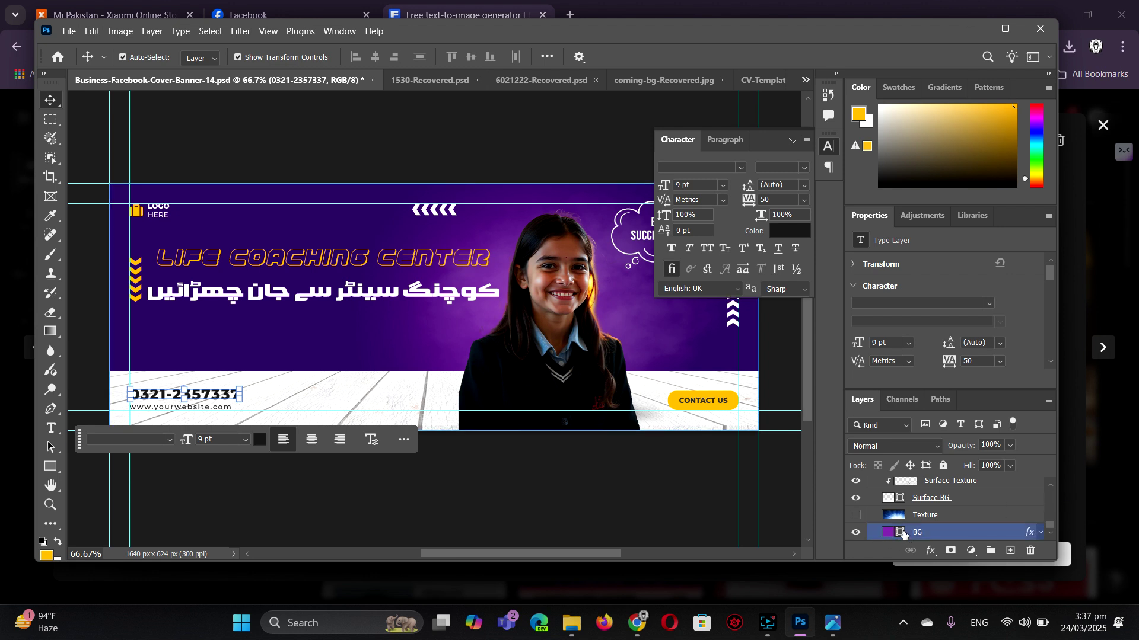
- Change the BG layer's fill colour to magenta #f520f8
{"action": "double_click", "coordinate": [899, 534]}
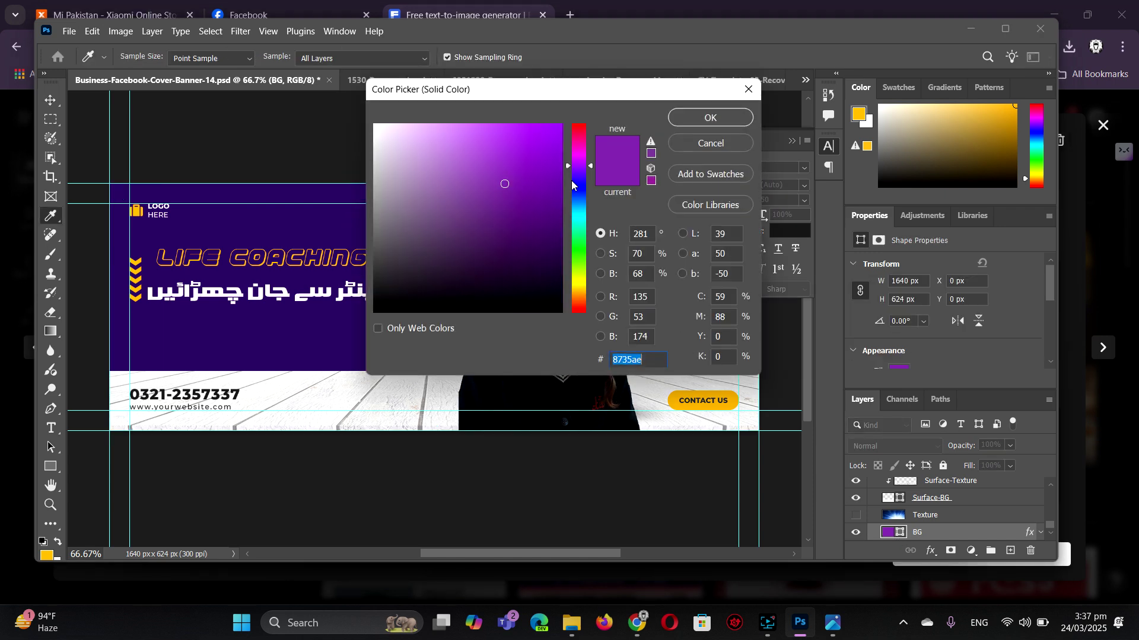
{"action": "left_click", "coordinate": [578, 156]}
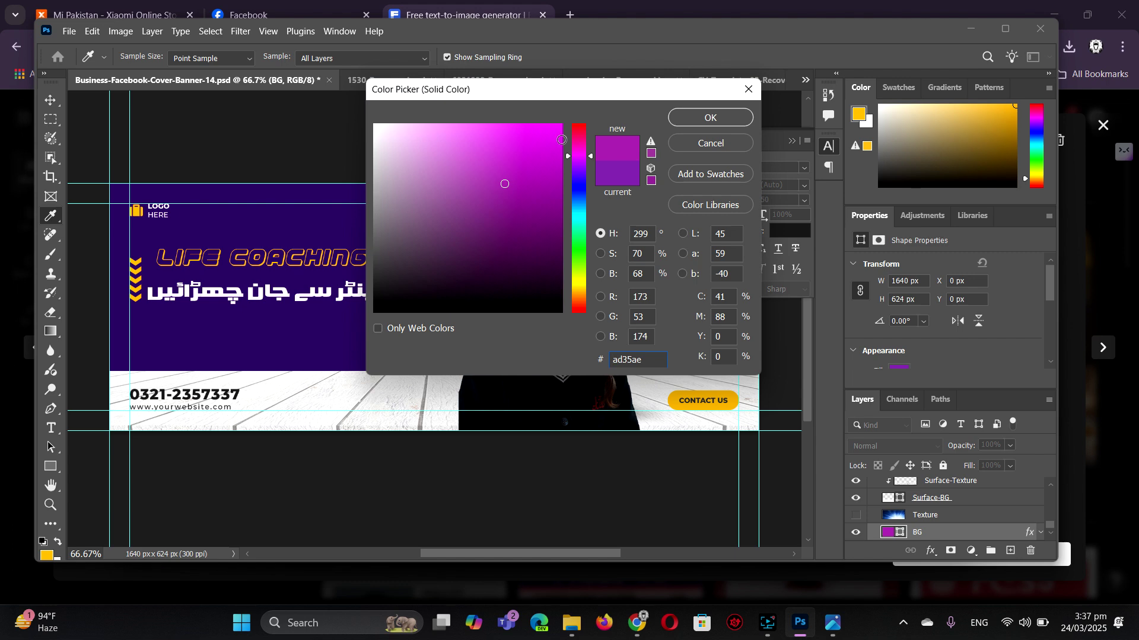
{"action": "left_click", "coordinate": [537, 128]}
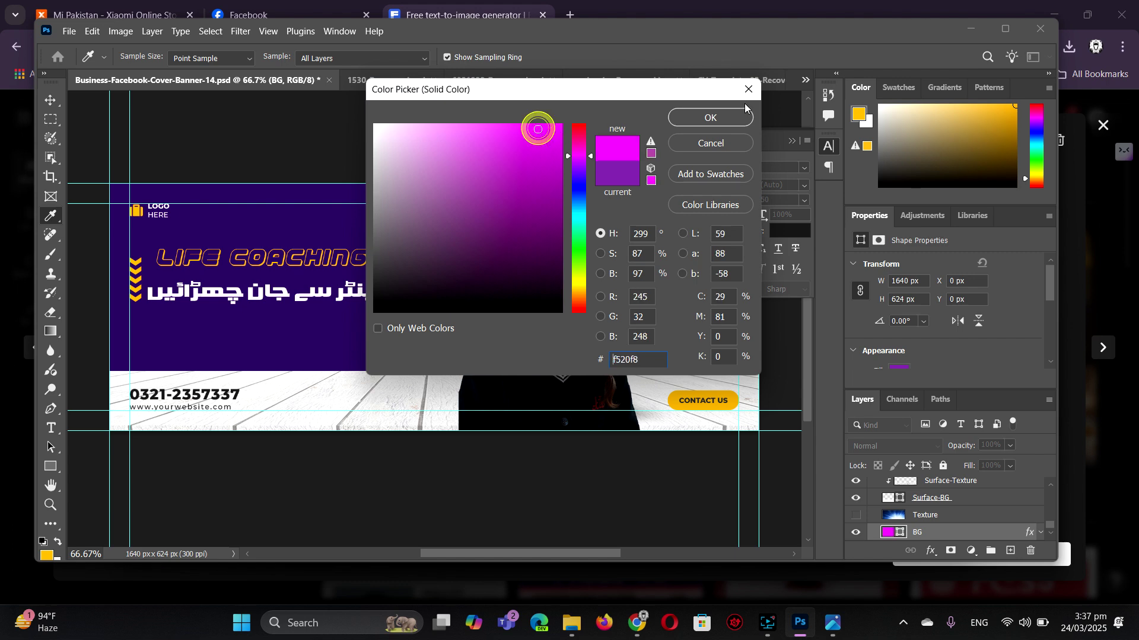
{"action": "left_click", "coordinate": [713, 118]}
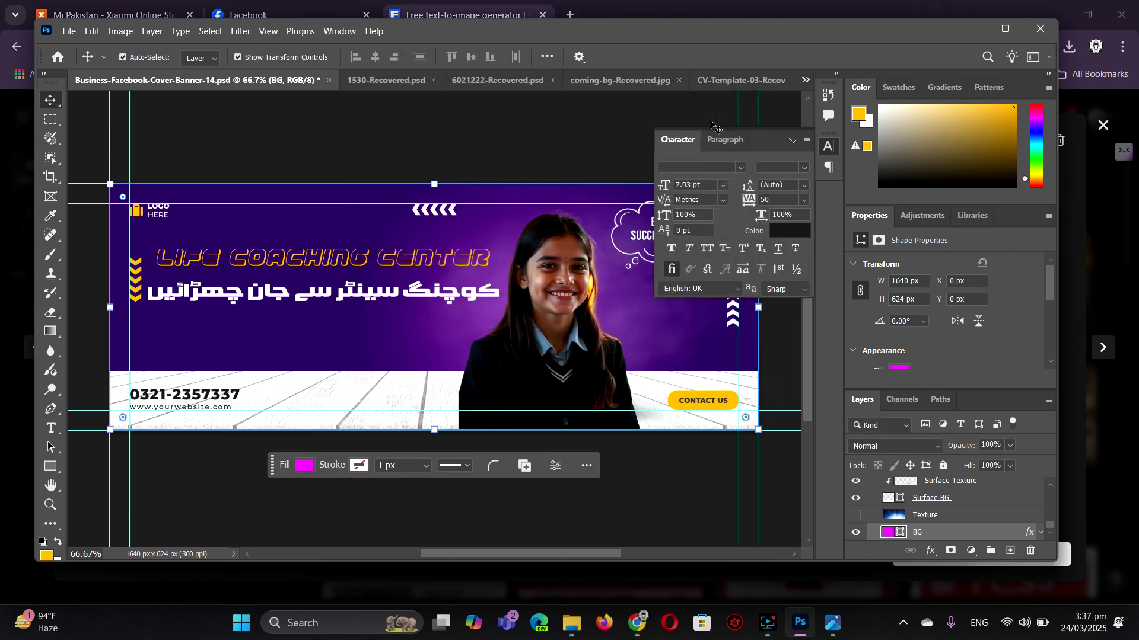
- Keep the texture hidden and expand BG's effects to reveal its Gradient Overlay
{"action": "left_click", "coordinate": [856, 515]}
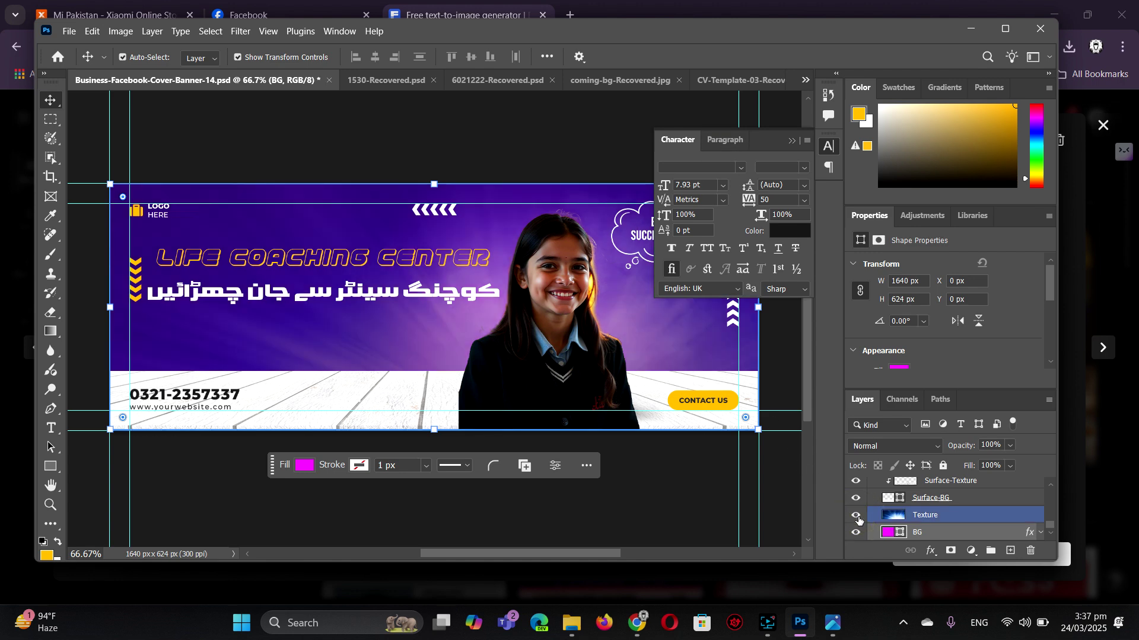
{"action": "left_click", "coordinate": [856, 516]}
{"action": "right_click", "coordinate": [906, 521]}
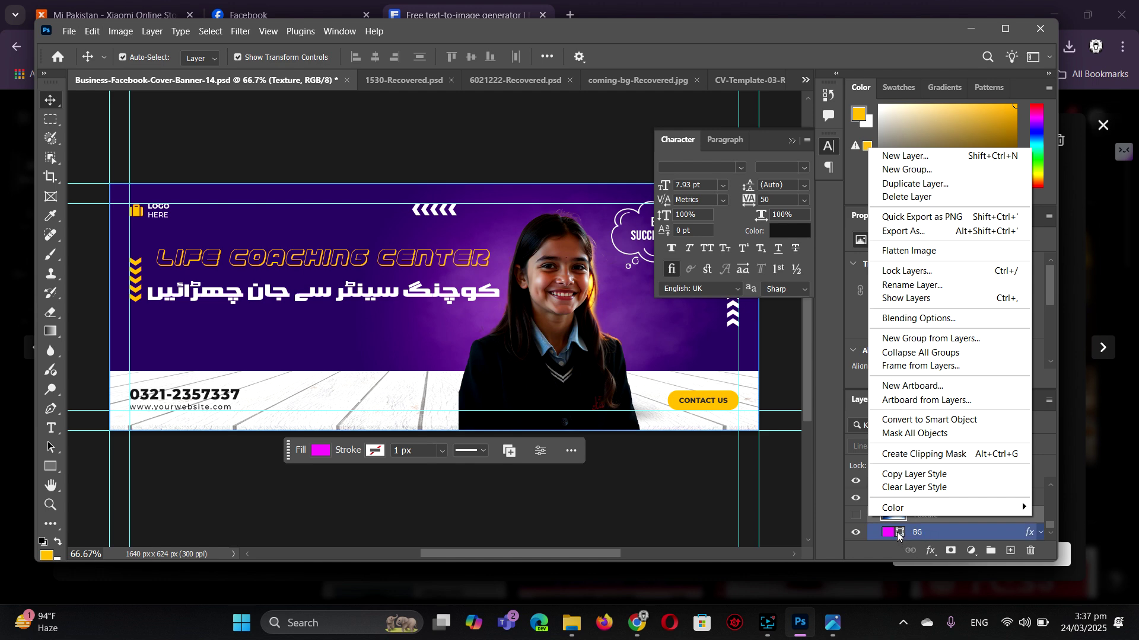
{"action": "left_click", "coordinate": [900, 535]}
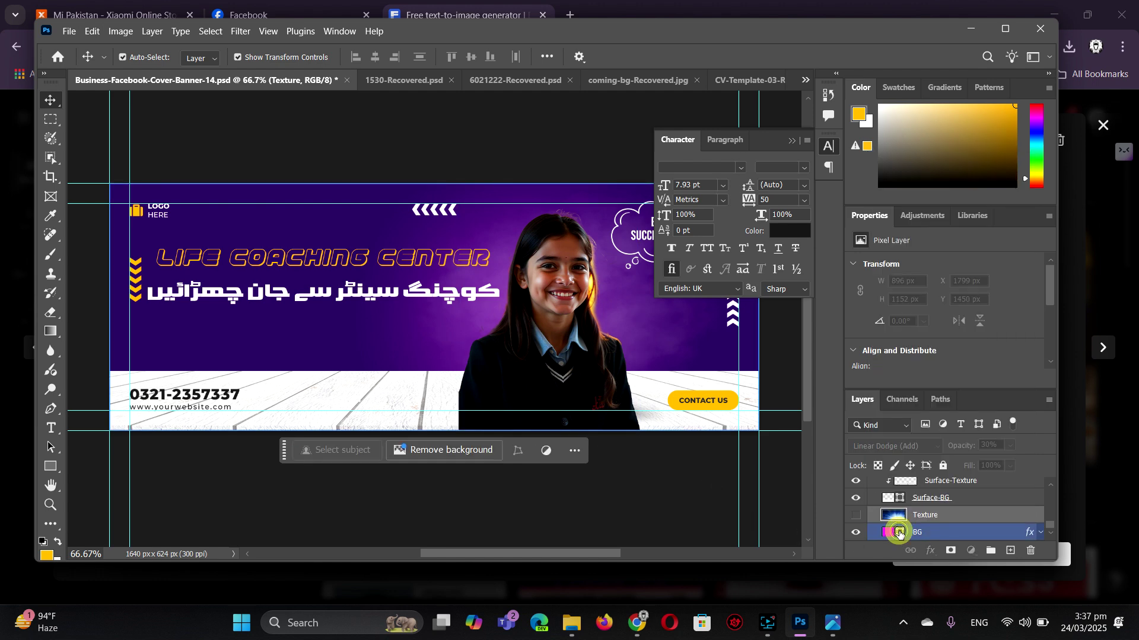
{"action": "left_click", "coordinate": [899, 533]}
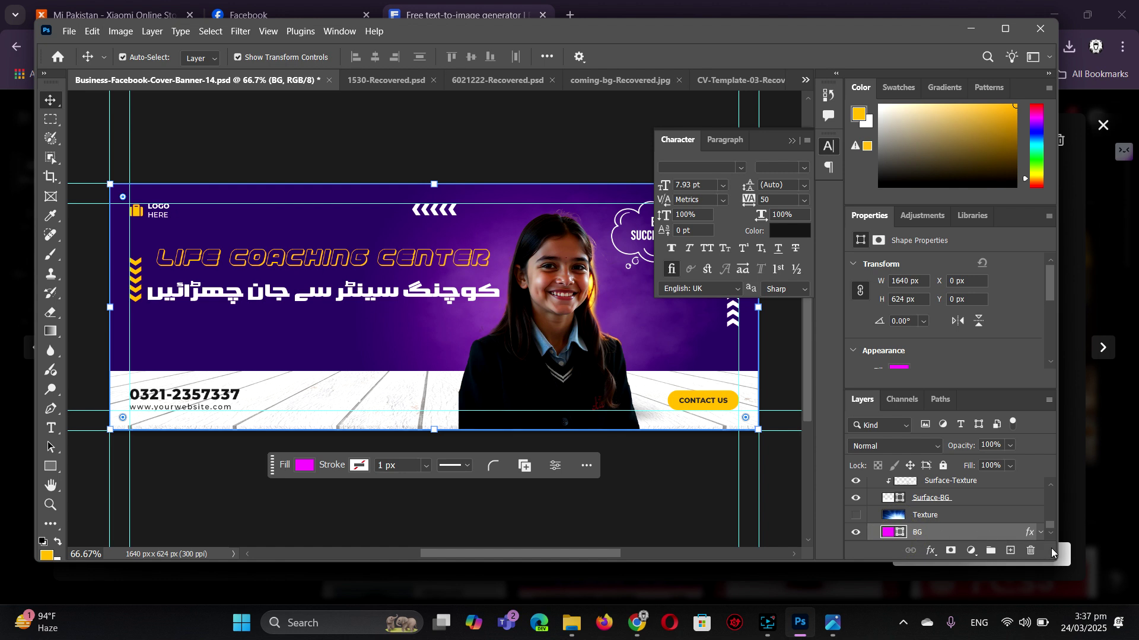
{"action": "left_click", "coordinate": [1041, 532]}
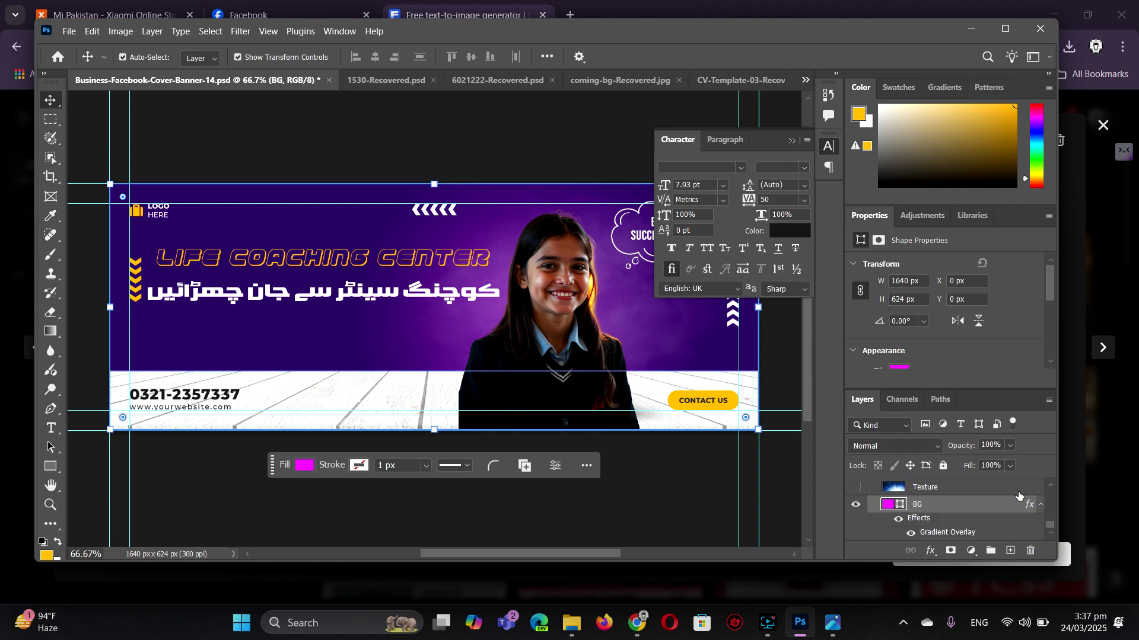
- Set the Gradient Overlay's left colour stop to light blue #5bb4f9
{"action": "double_click", "coordinate": [933, 532]}
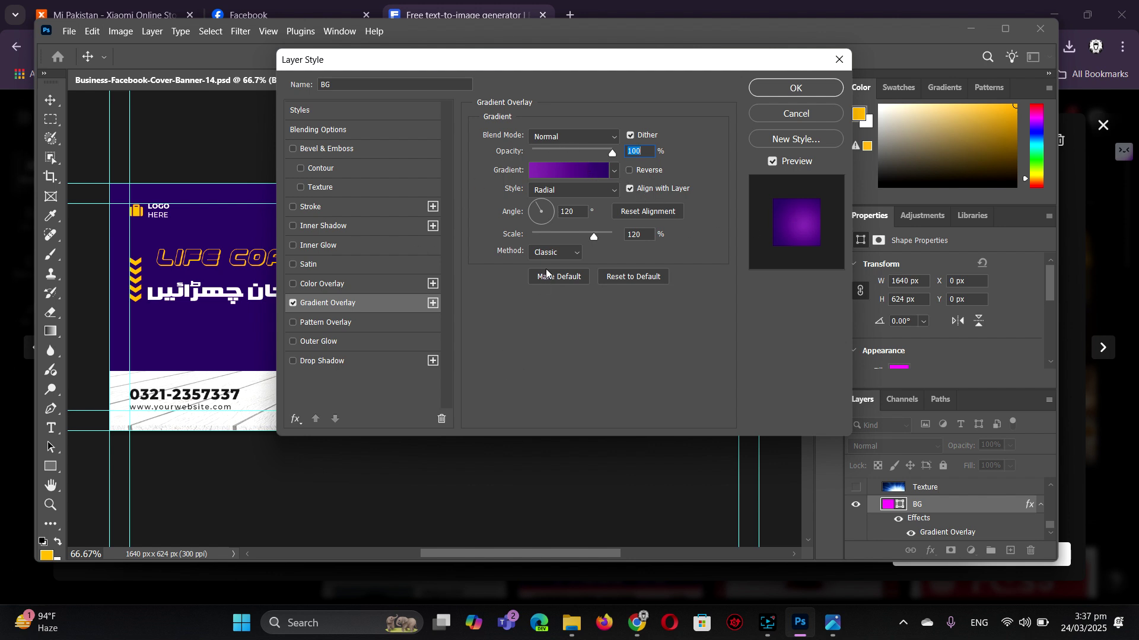
{"action": "left_click", "coordinate": [579, 172]}
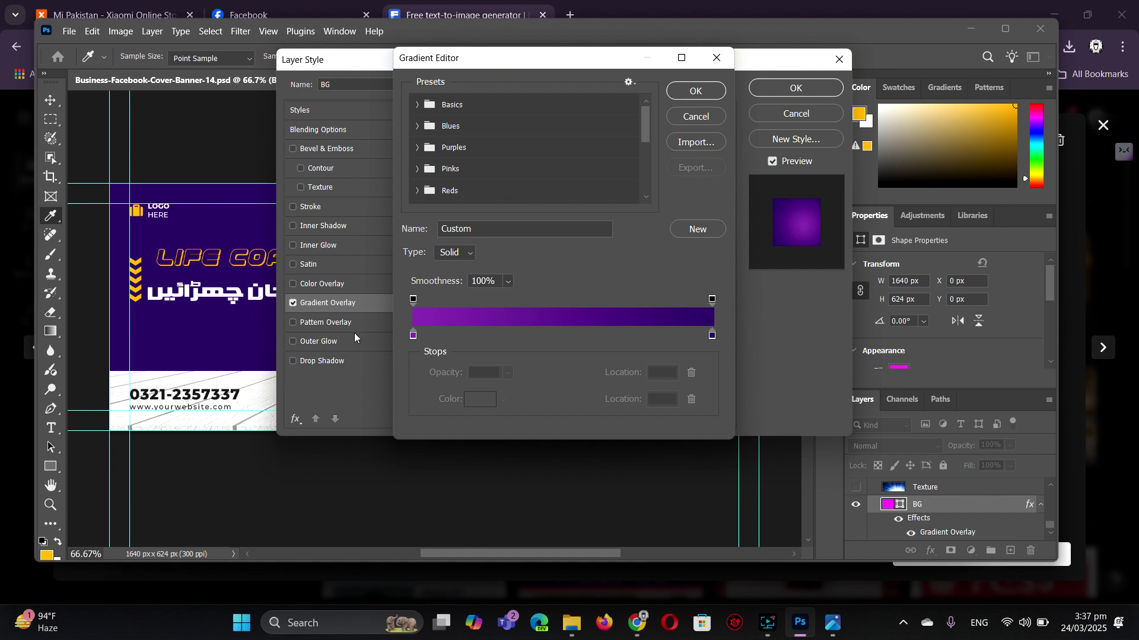
{"action": "left_click", "coordinate": [414, 335]}
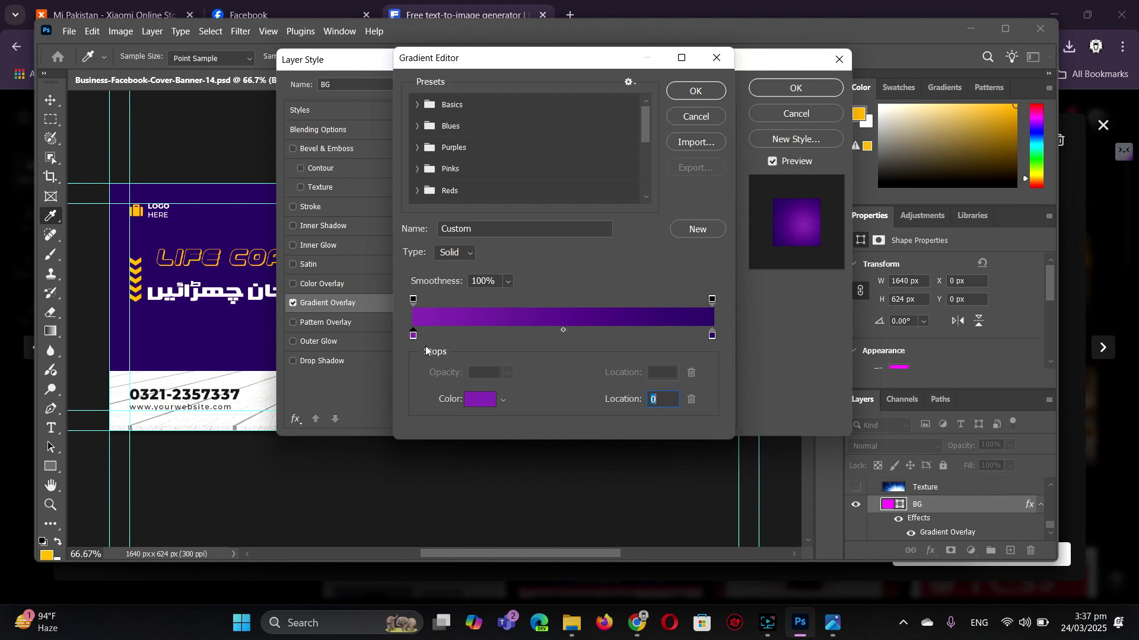
{"action": "left_click", "coordinate": [485, 399]}
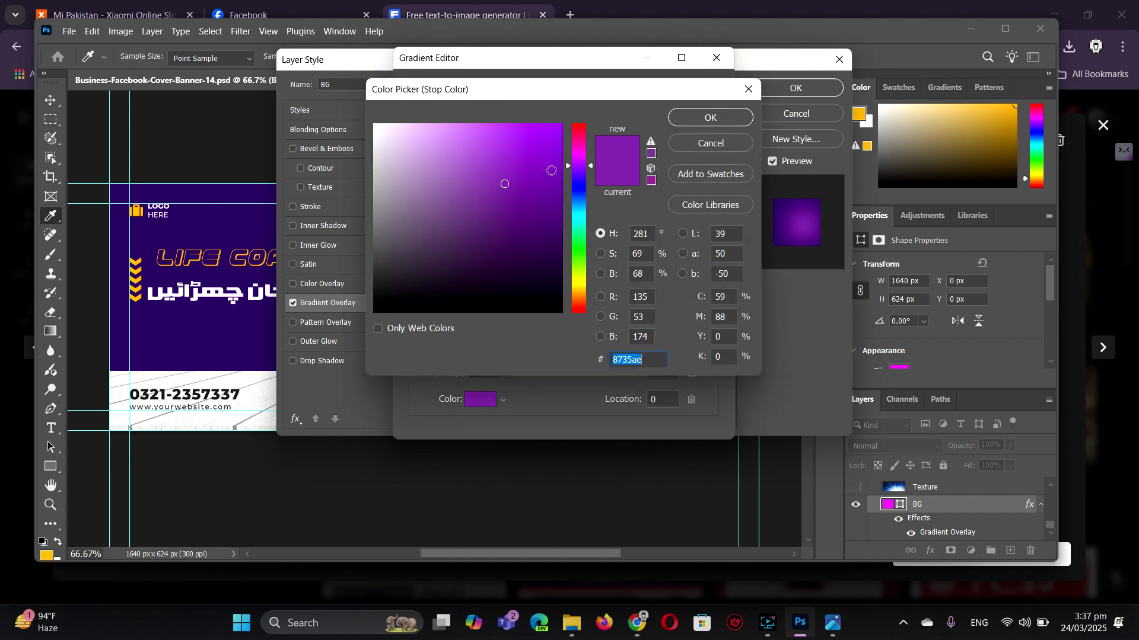
{"action": "left_click", "coordinate": [584, 214]}
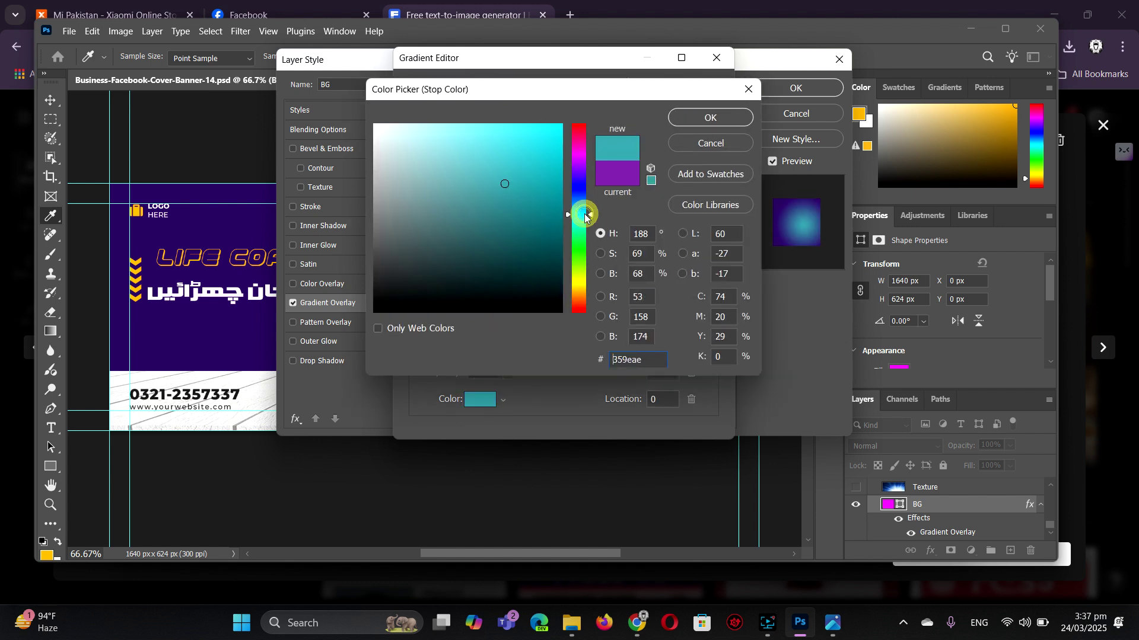
{"action": "left_click_drag", "start_coordinate": [583, 214], "coordinate": [583, 205]}
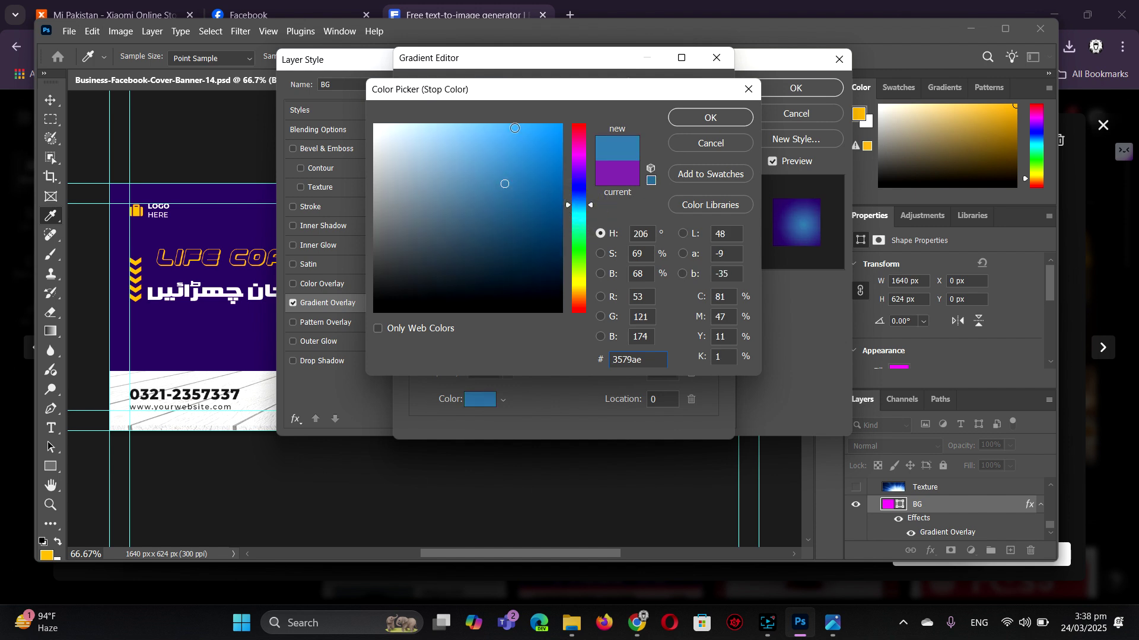
{"action": "left_click", "coordinate": [562, 176]}
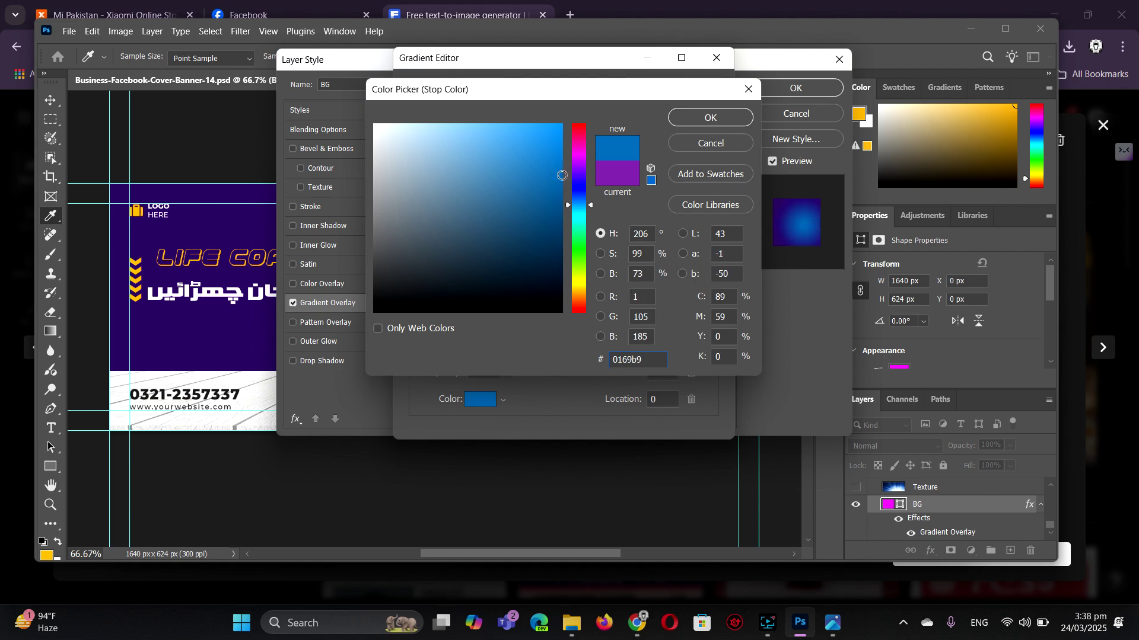
{"action": "left_click", "coordinate": [495, 128]}
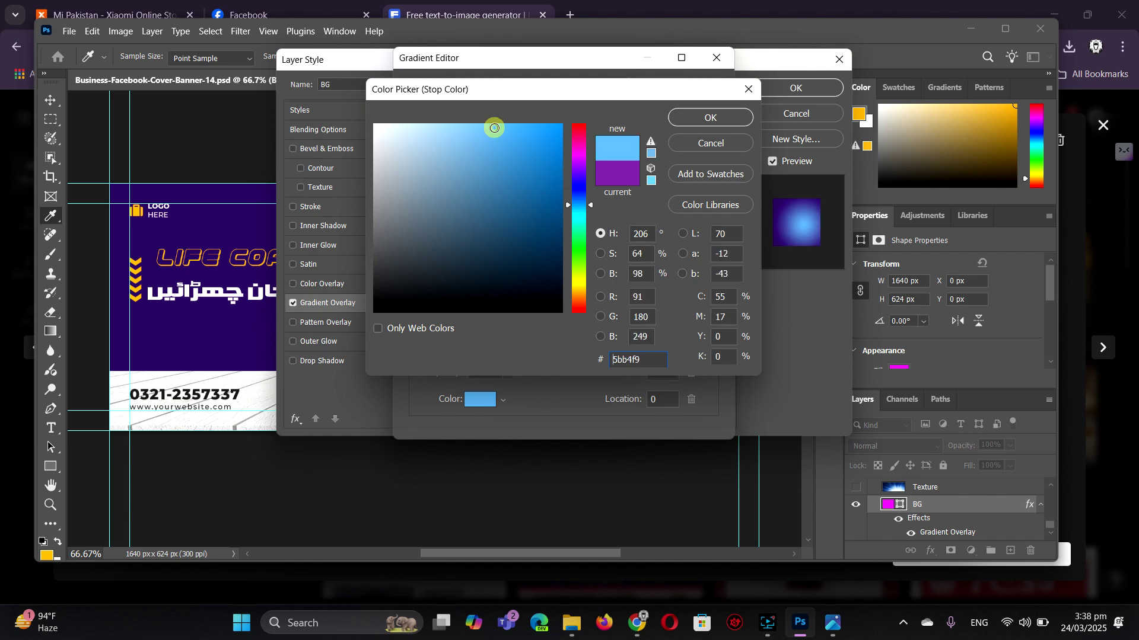
{"action": "left_click", "coordinate": [710, 117]}
- Set the right colour stop to bright blue #0397d4 and apply the gradient
{"action": "left_click", "coordinate": [712, 339]}
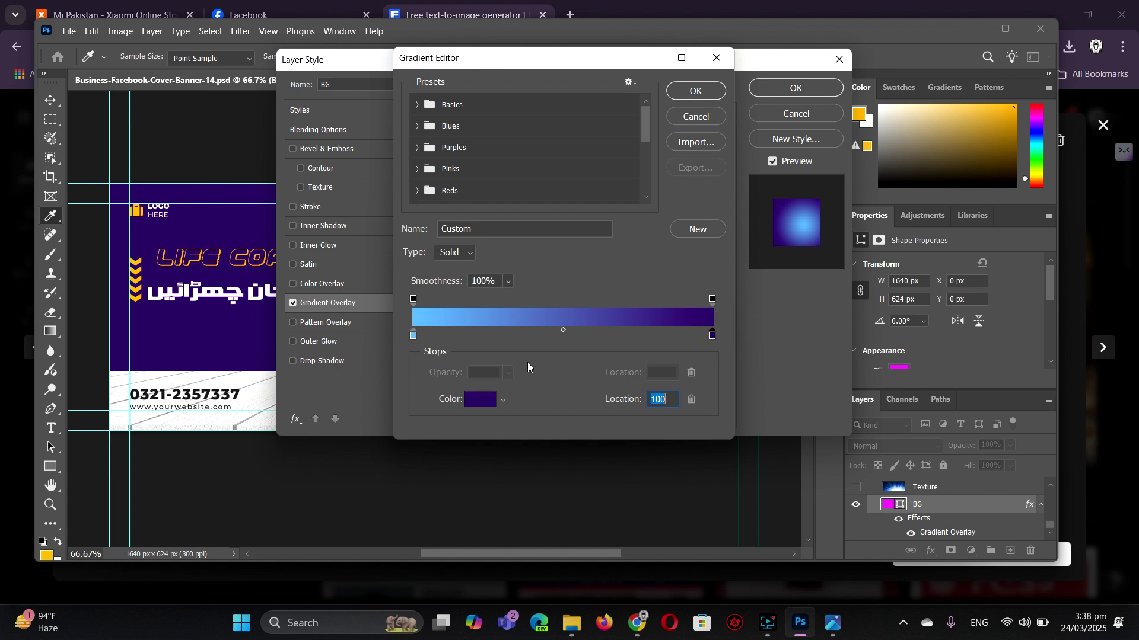
{"action": "left_click", "coordinate": [484, 400]}
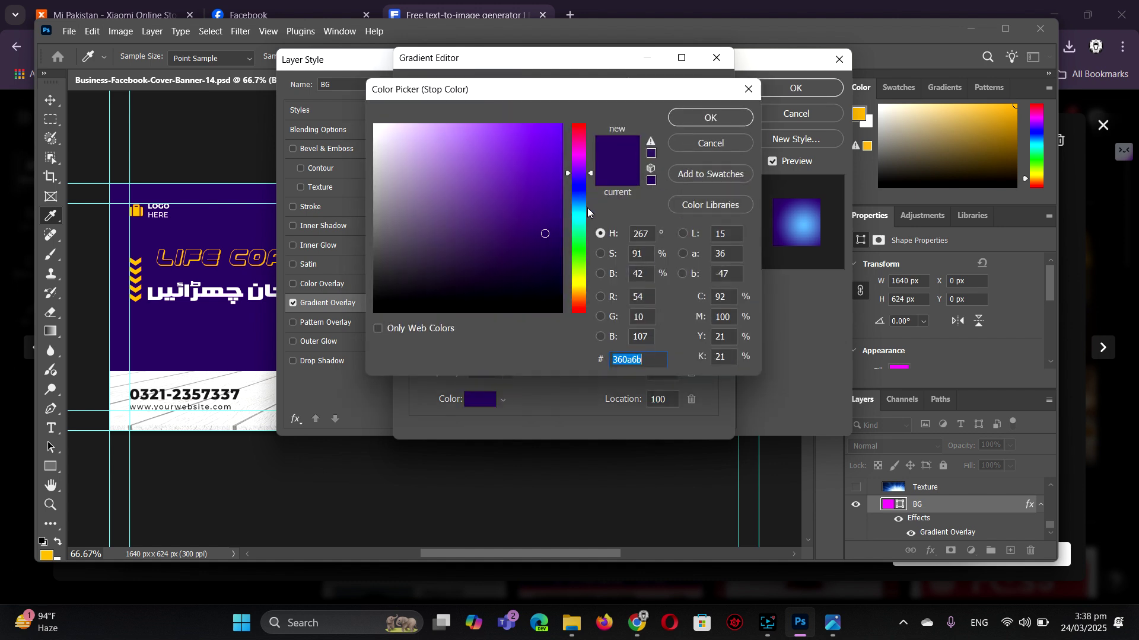
{"action": "left_click", "coordinate": [578, 209]}
{"action": "left_click", "coordinate": [559, 156]}
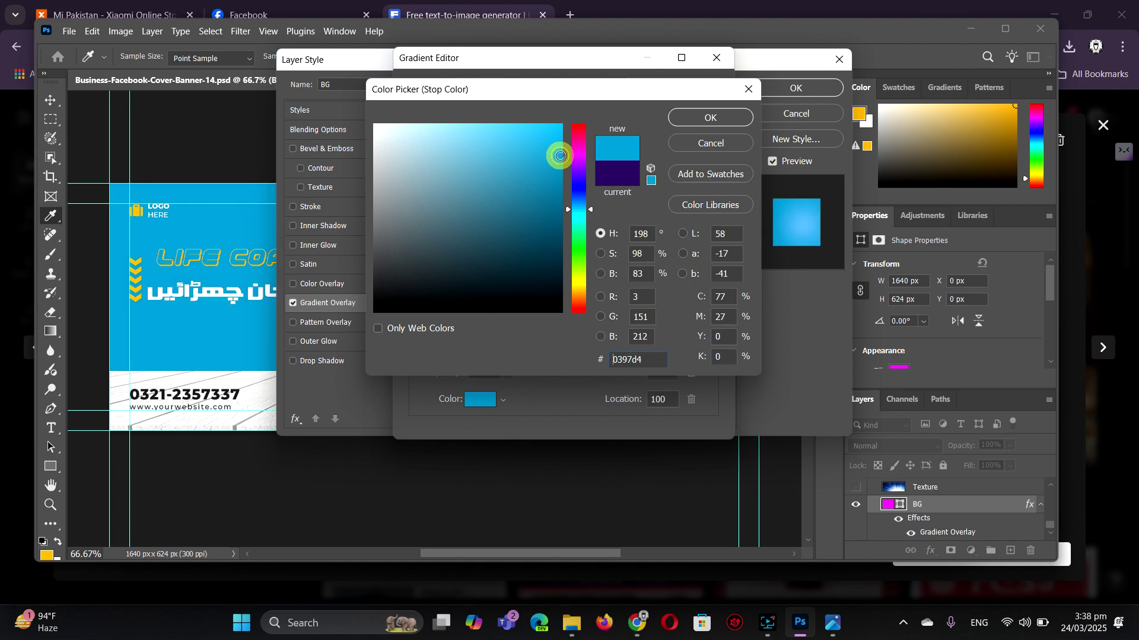
{"action": "left_click", "coordinate": [717, 122]}
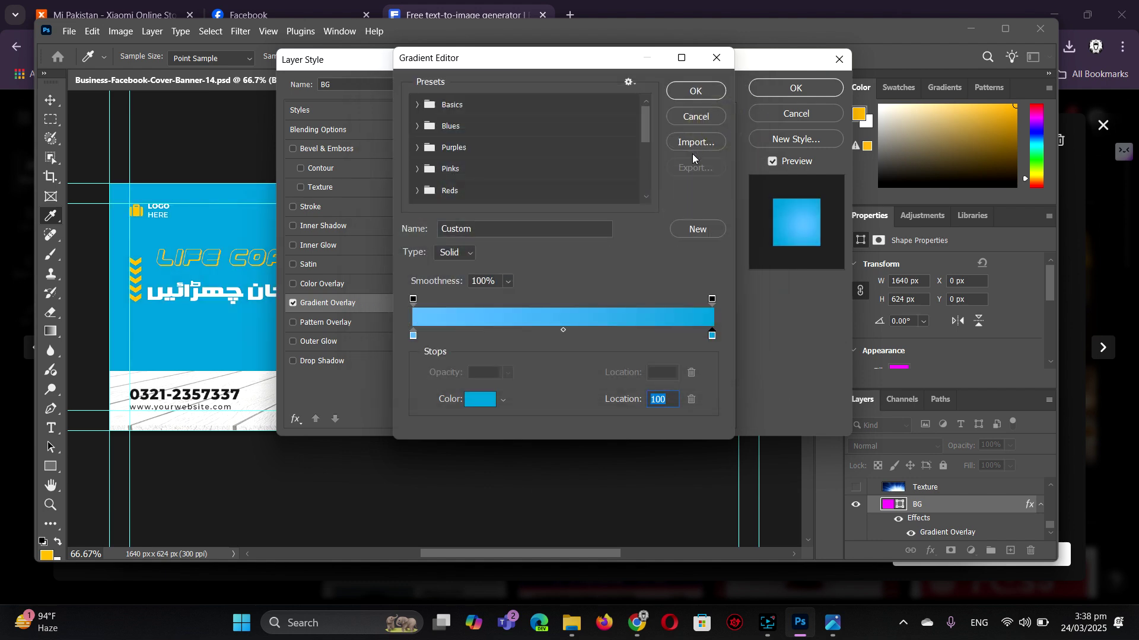
{"action": "left_click", "coordinate": [693, 92]}
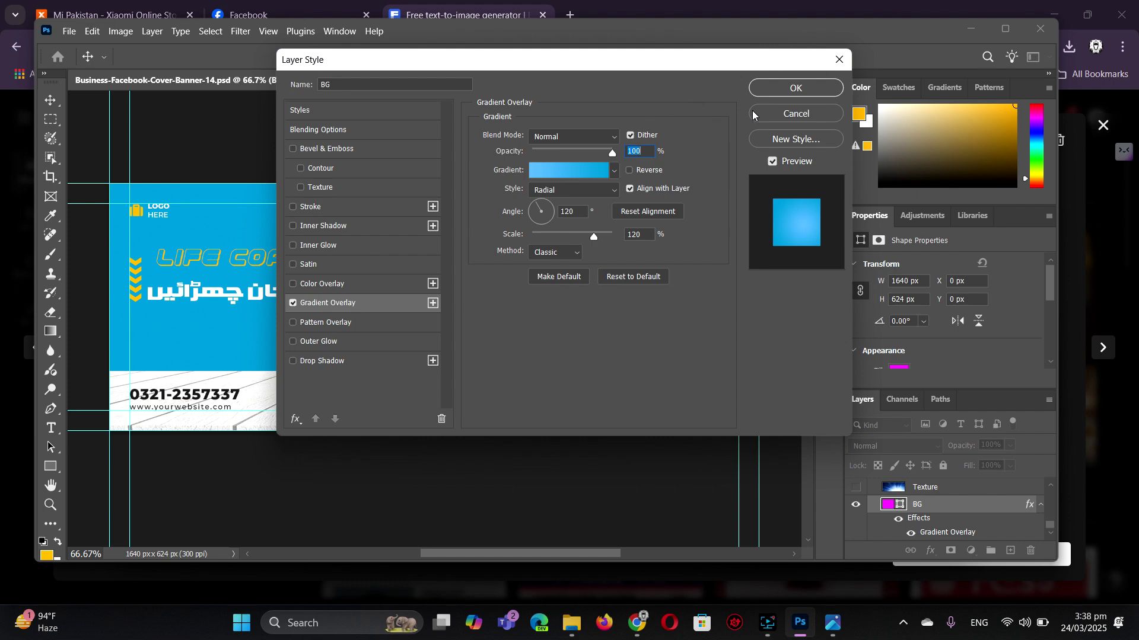
{"action": "left_click", "coordinate": [784, 87]}
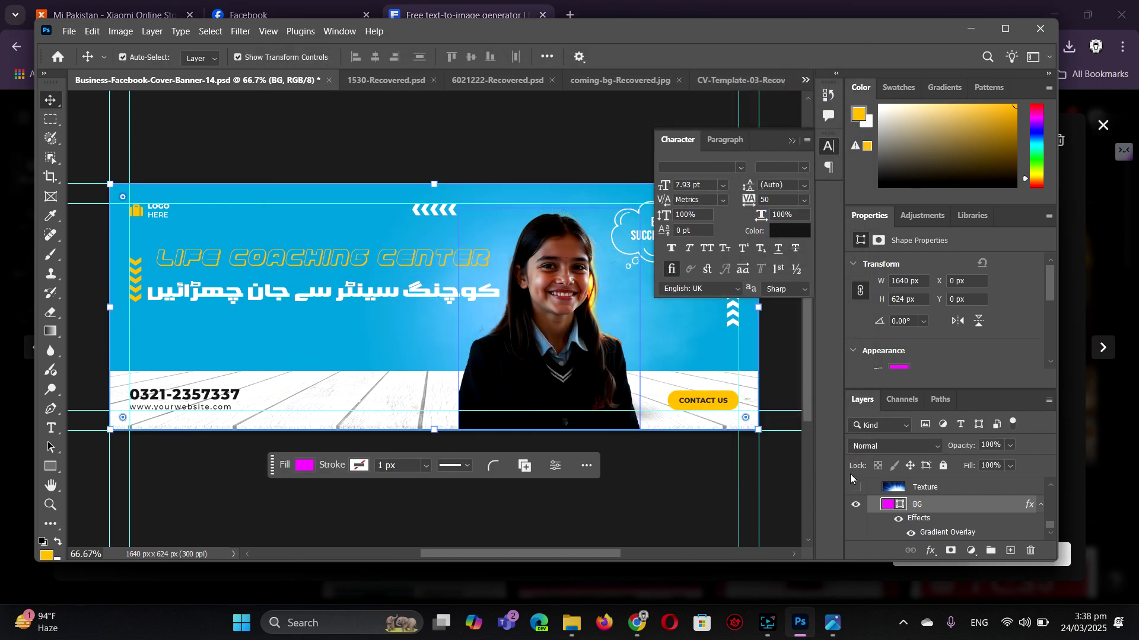
- Show the texture over the blue background and browse up through the layer groups
{"action": "left_click", "coordinate": [855, 488]}
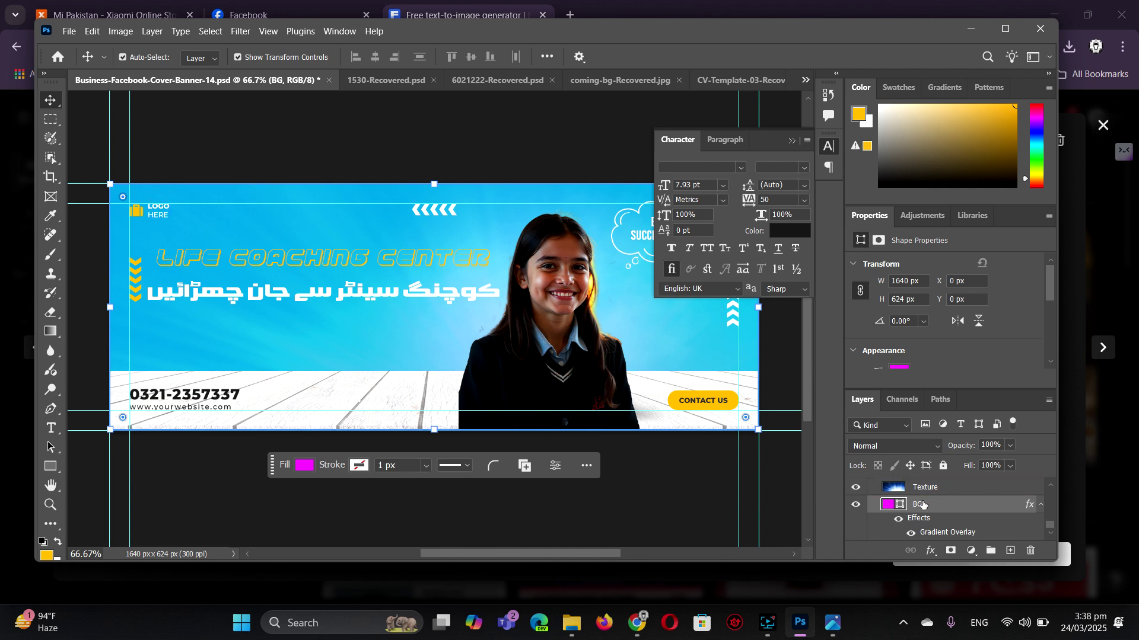
{"action": "scroll", "coordinate": [925, 504], "scroll_direction": "up", "scroll_amount": 3}
{"action": "scroll", "coordinate": [928, 504], "scroll_direction": "up", "scroll_amount": 3}
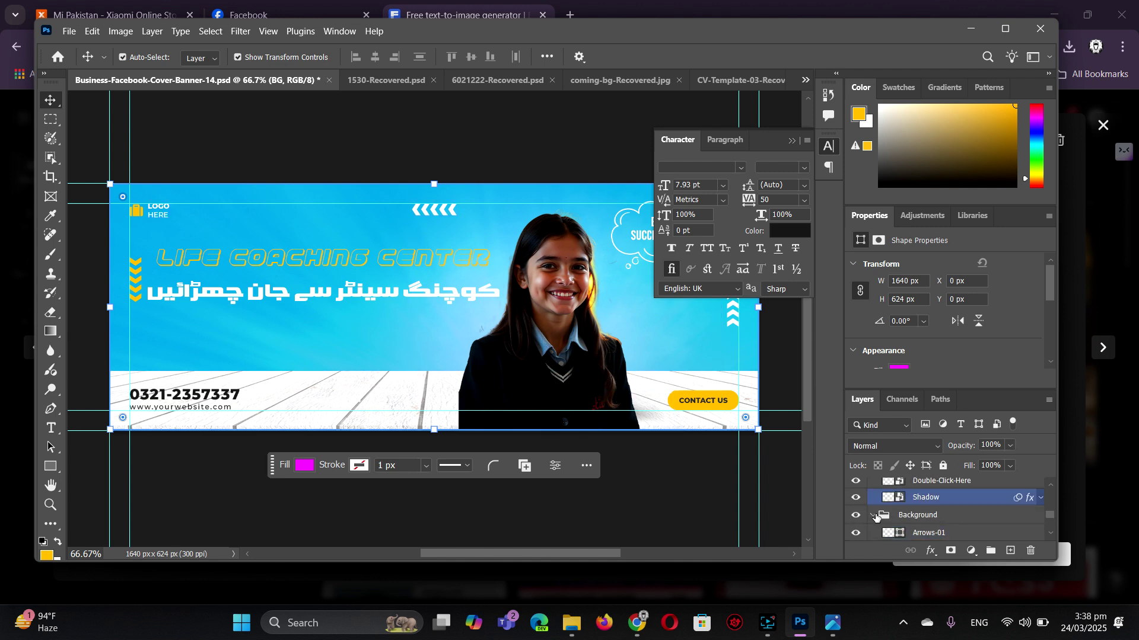
{"action": "left_click", "coordinate": [912, 516]}
{"action": "scroll", "coordinate": [911, 518], "scroll_direction": "up", "scroll_amount": 2}
{"action": "left_click", "coordinate": [894, 503]}
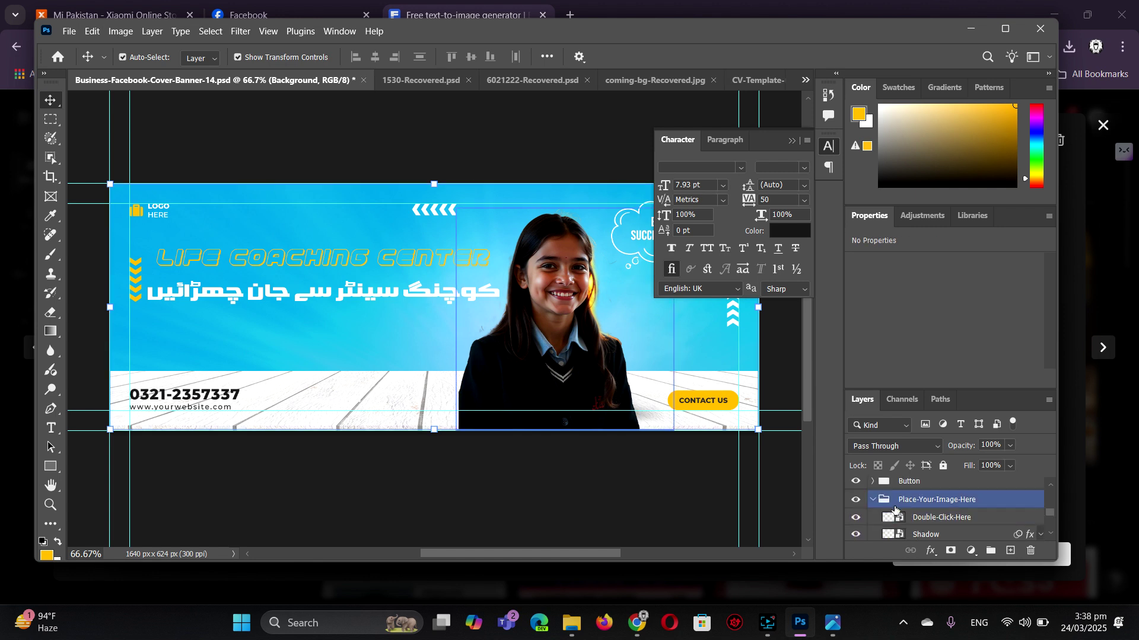
{"action": "left_click", "coordinate": [872, 501]}
{"action": "scroll", "coordinate": [937, 516], "scroll_direction": "up", "scroll_amount": 2}
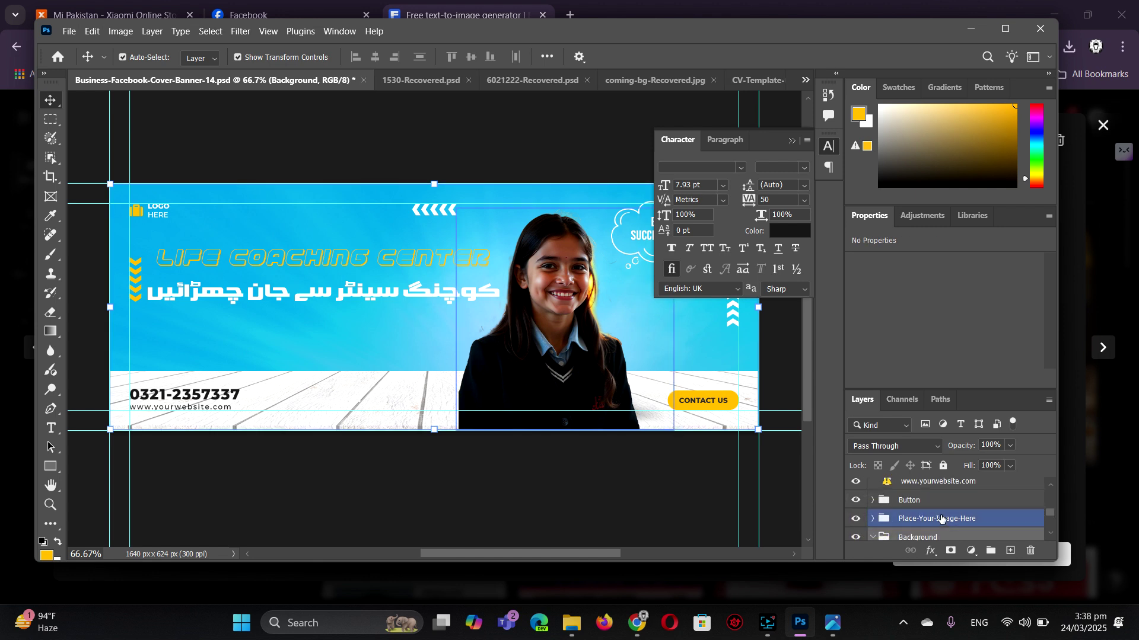
{"action": "left_click", "coordinate": [941, 519]}
{"action": "scroll", "coordinate": [942, 519], "scroll_direction": "up", "scroll_amount": 1}
{"action": "left_click", "coordinate": [941, 519]}
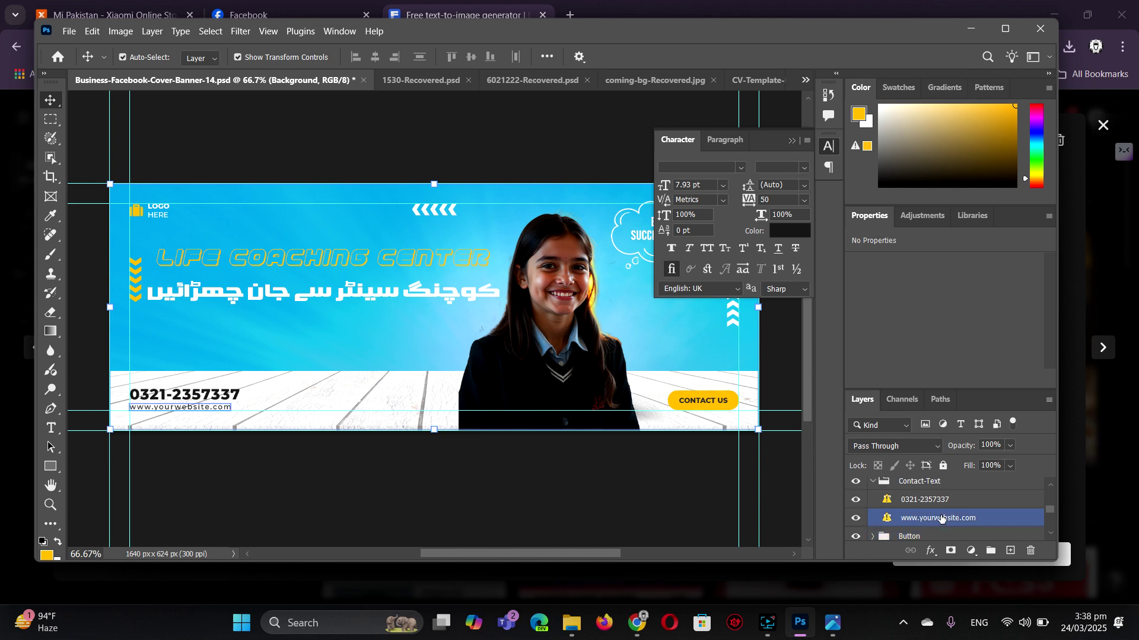
{"action": "scroll", "coordinate": [941, 519], "scroll_direction": "up", "scroll_amount": 1}
{"action": "left_click", "coordinate": [925, 500]}
- Collapse the Contact-Text, Tagline and Text groups and expand the Logo group
{"action": "left_click", "coordinate": [872, 501]}
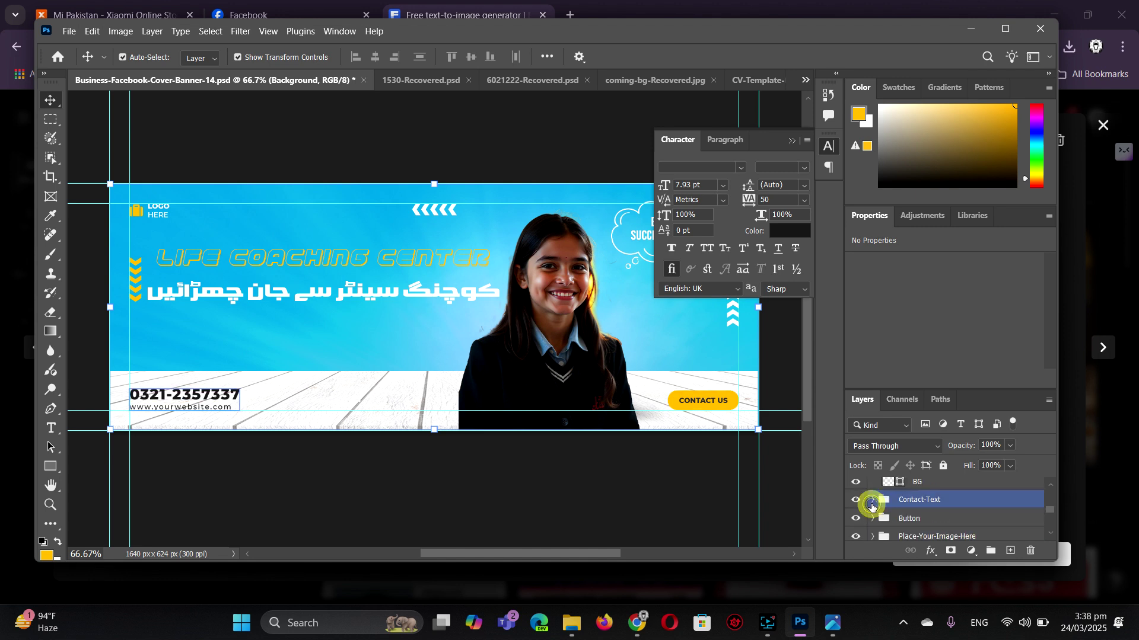
{"action": "scroll", "coordinate": [924, 511], "scroll_direction": "up", "scroll_amount": 1}
{"action": "left_click", "coordinate": [923, 501]}
{"action": "scroll", "coordinate": [924, 511], "scroll_direction": "up", "scroll_amount": 1}
{"action": "left_click", "coordinate": [924, 501]}
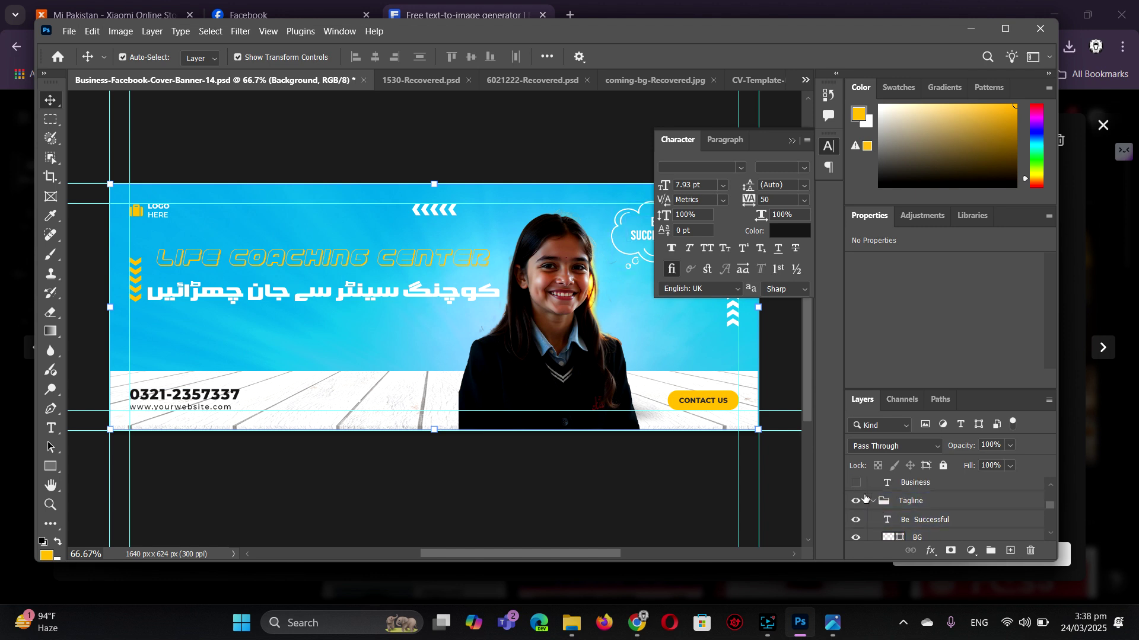
{"action": "left_click", "coordinate": [871, 502]}
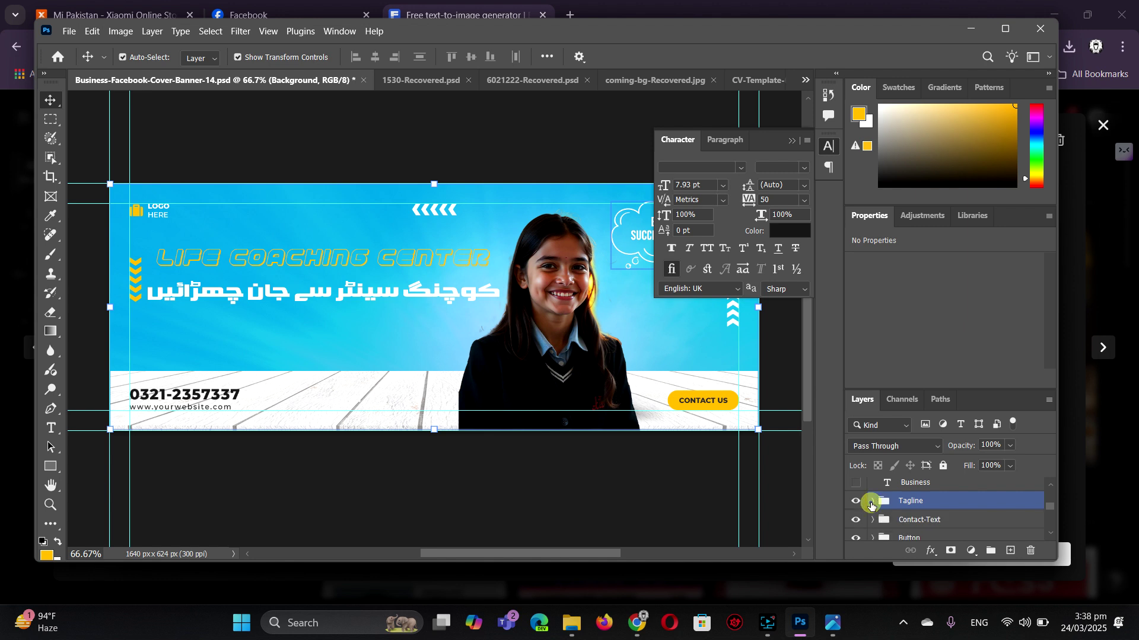
{"action": "scroll", "coordinate": [949, 510], "scroll_direction": "up", "scroll_amount": 3}
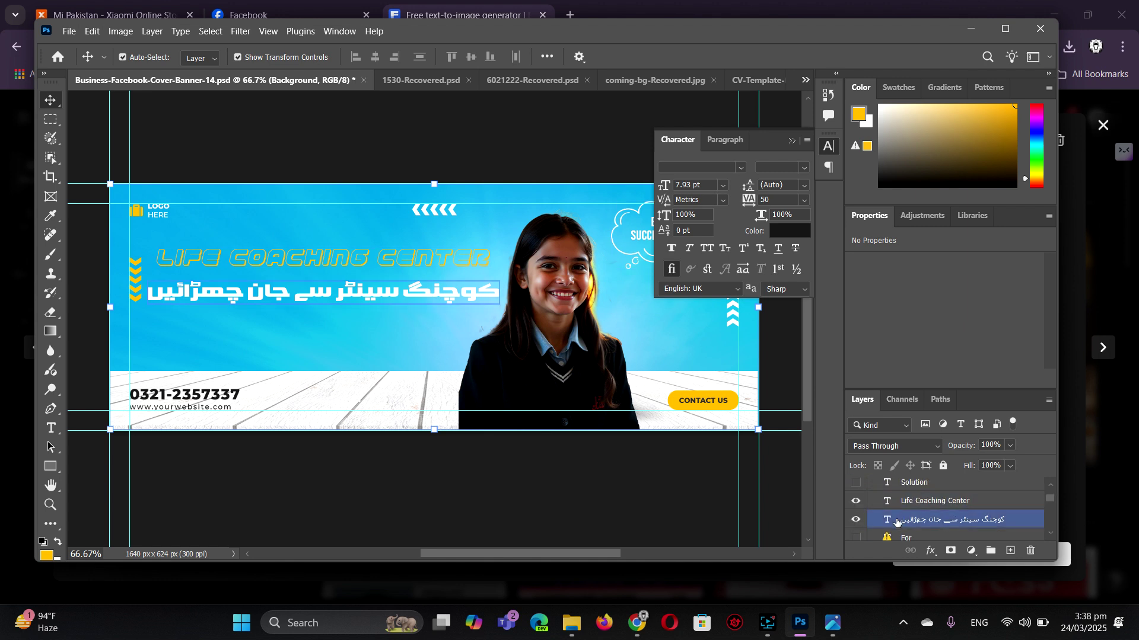
{"action": "left_click", "coordinate": [892, 502]}
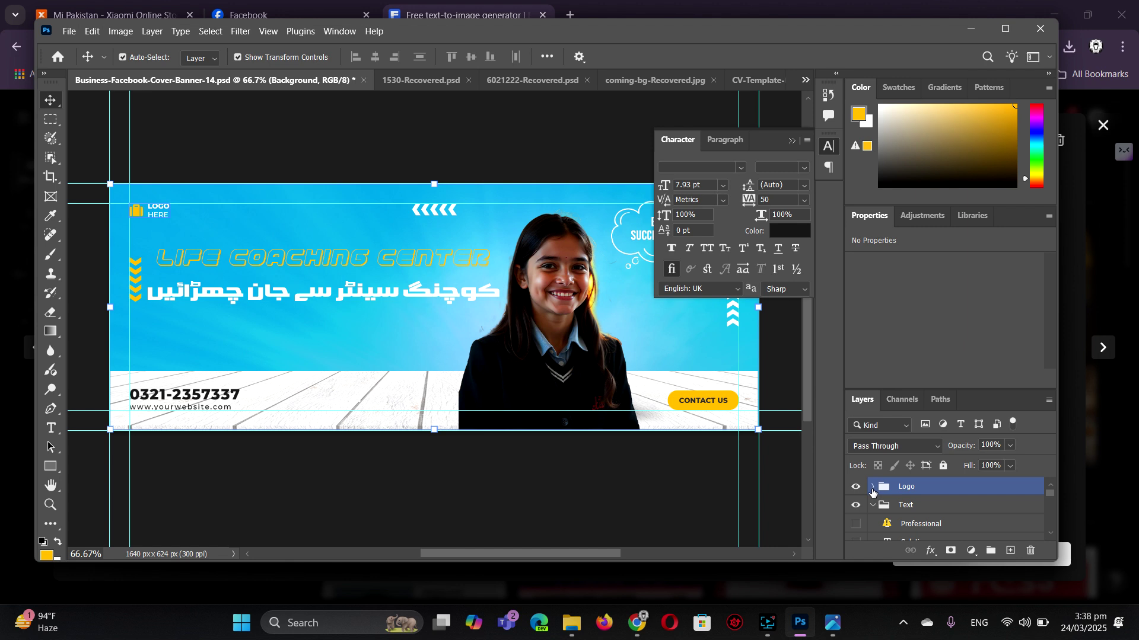
{"action": "left_click", "coordinate": [871, 506]}
{"action": "left_click", "coordinate": [856, 490]}
{"action": "left_click", "coordinate": [856, 487]}
{"action": "left_click", "coordinate": [884, 487]}
{"action": "left_click", "coordinate": [872, 486]}
- Hide the LOGO HERE text and logo Icon layers, then collapse the Character panel
{"action": "left_click", "coordinate": [907, 504]}
{"action": "left_click", "coordinate": [919, 521]}
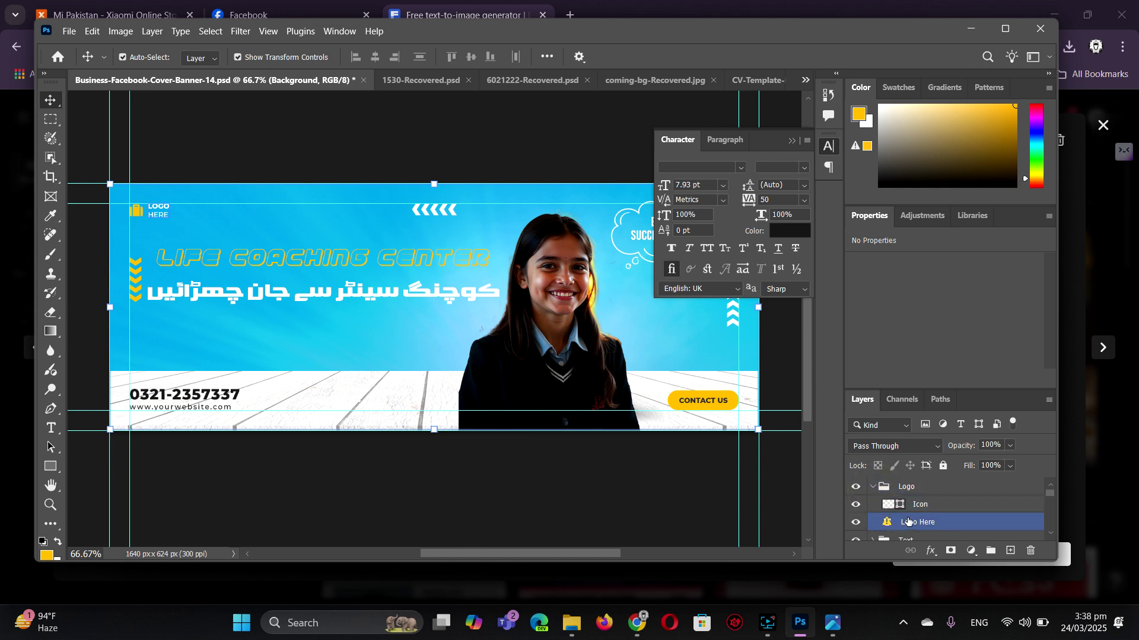
{"action": "left_click", "coordinate": [855, 522]}
{"action": "left_click", "coordinate": [855, 507]}
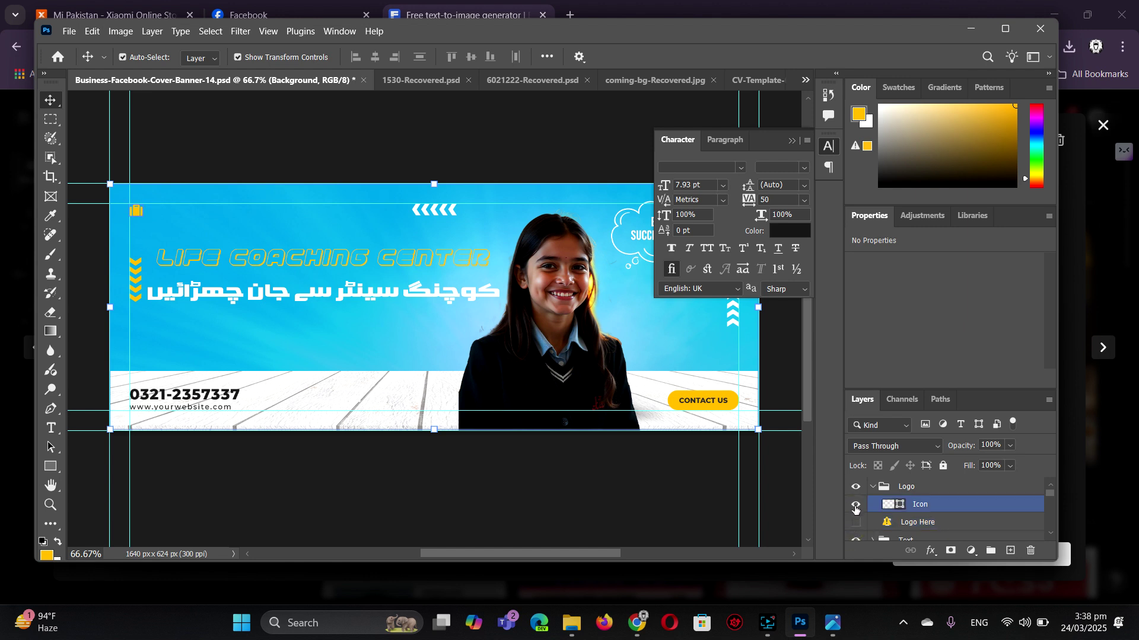
{"action": "left_click", "coordinate": [856, 507]}
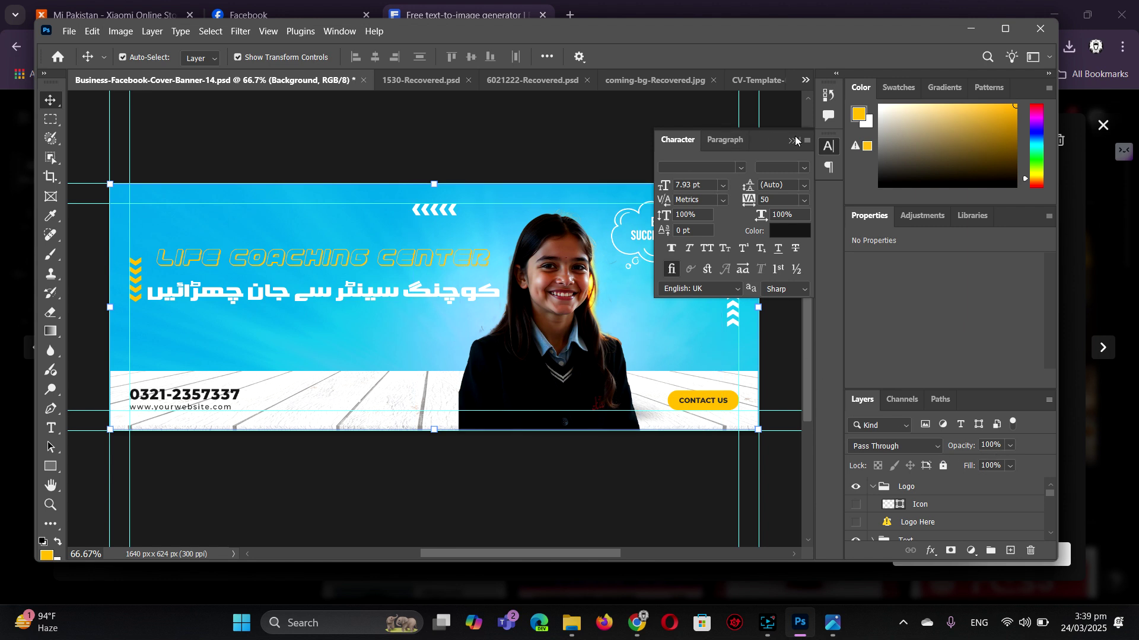
{"action": "left_click", "coordinate": [793, 142]}
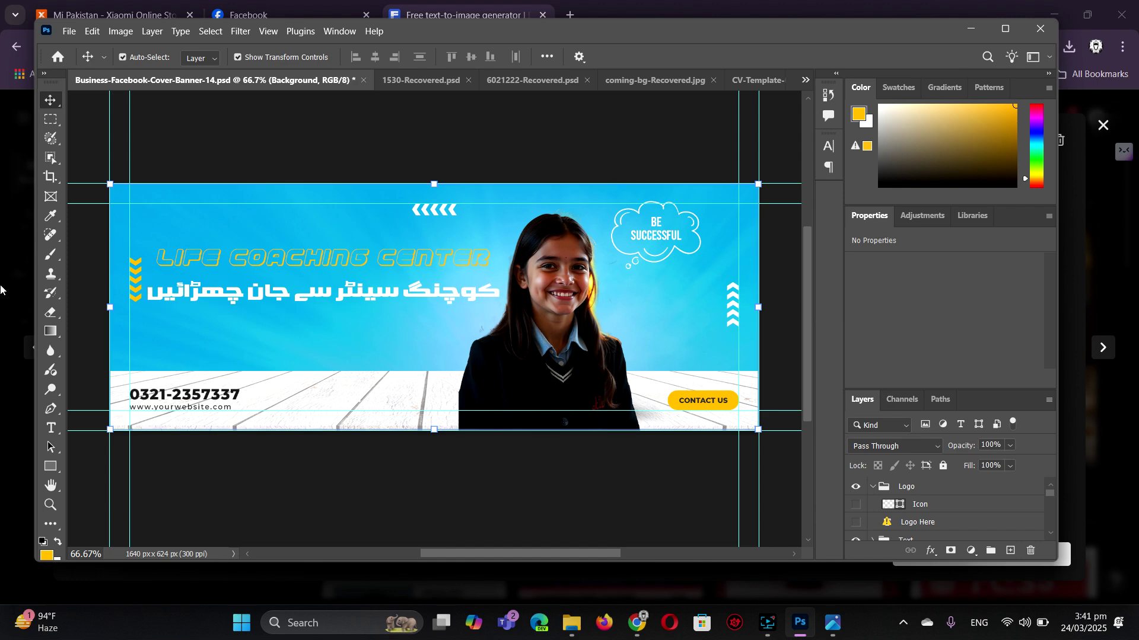
- Select the Horizontal Type tool from the toolbar
{"action": "left_click", "coordinate": [52, 429]}
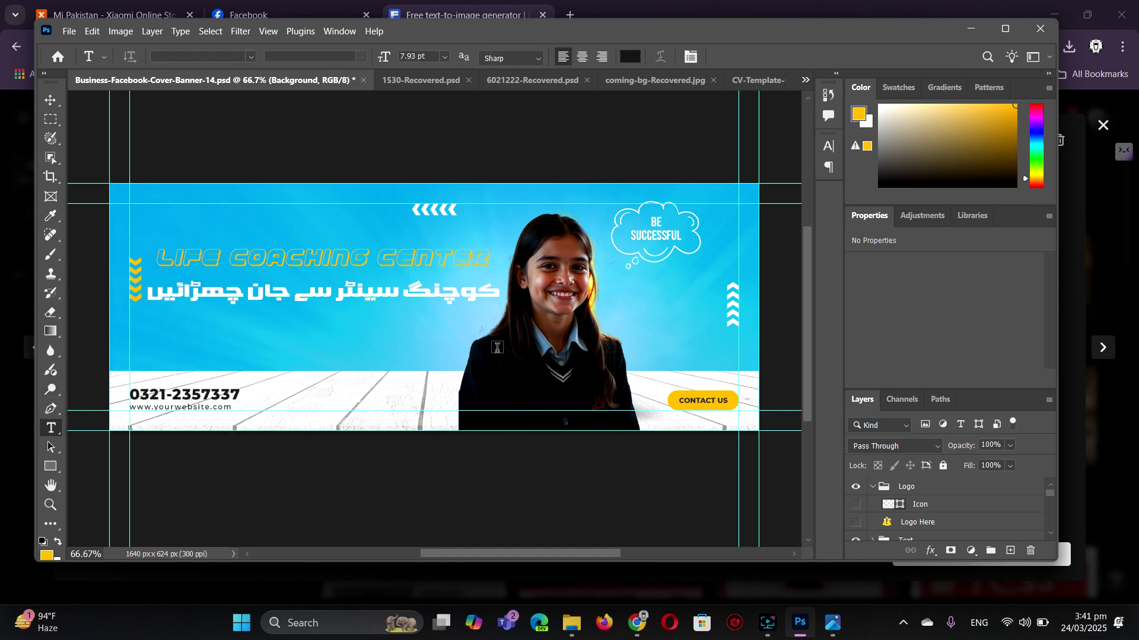
- Switch the keyboard input to Urdu and start a text box near the cover's centre
{"action": "left_click", "coordinate": [978, 623]}
{"action": "left_click", "coordinate": [925, 542]}
{"action": "left_click", "coordinate": [454, 341]}
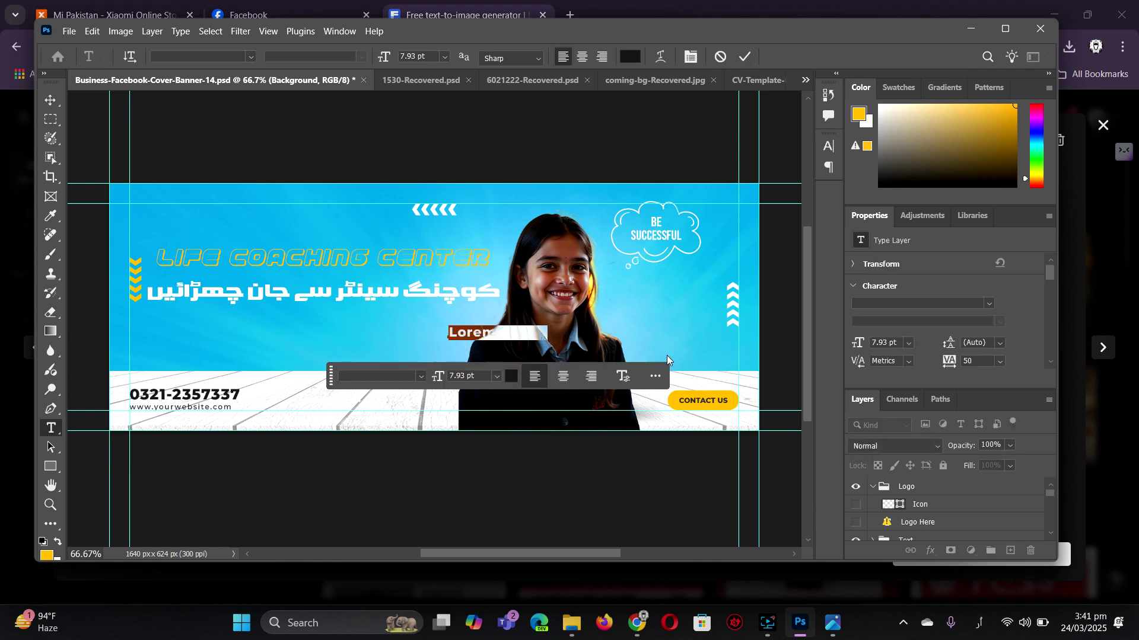
{"action": "left_click", "coordinate": [636, 622]}
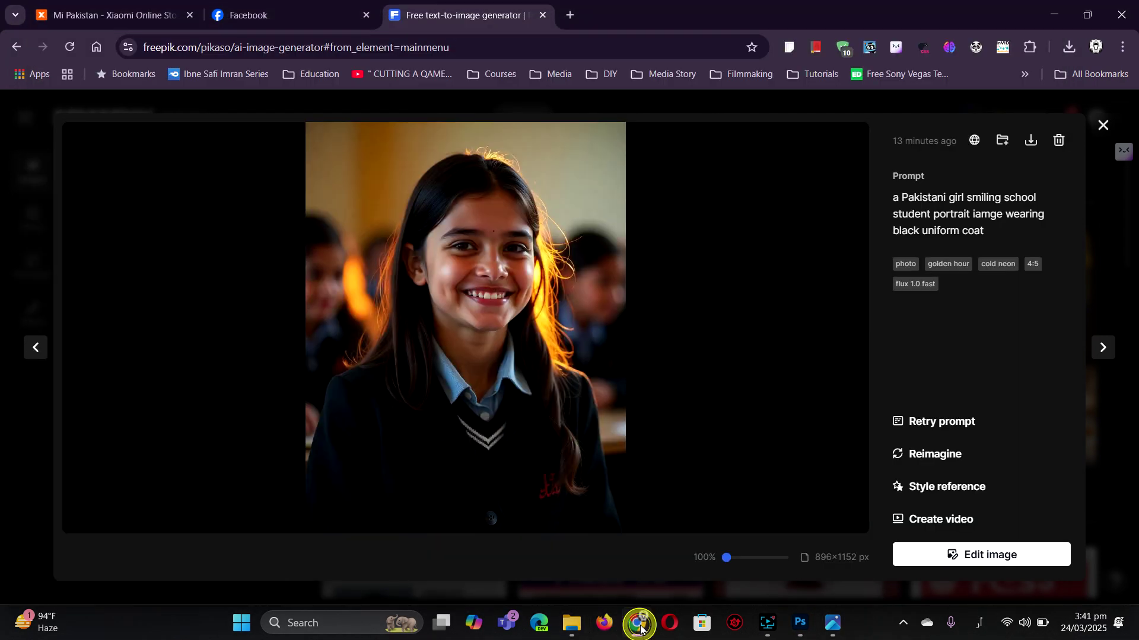
- Review the Life Coaching Center Facebook page, then open a blank new browser tab
{"action": "left_click", "coordinate": [272, 7]}
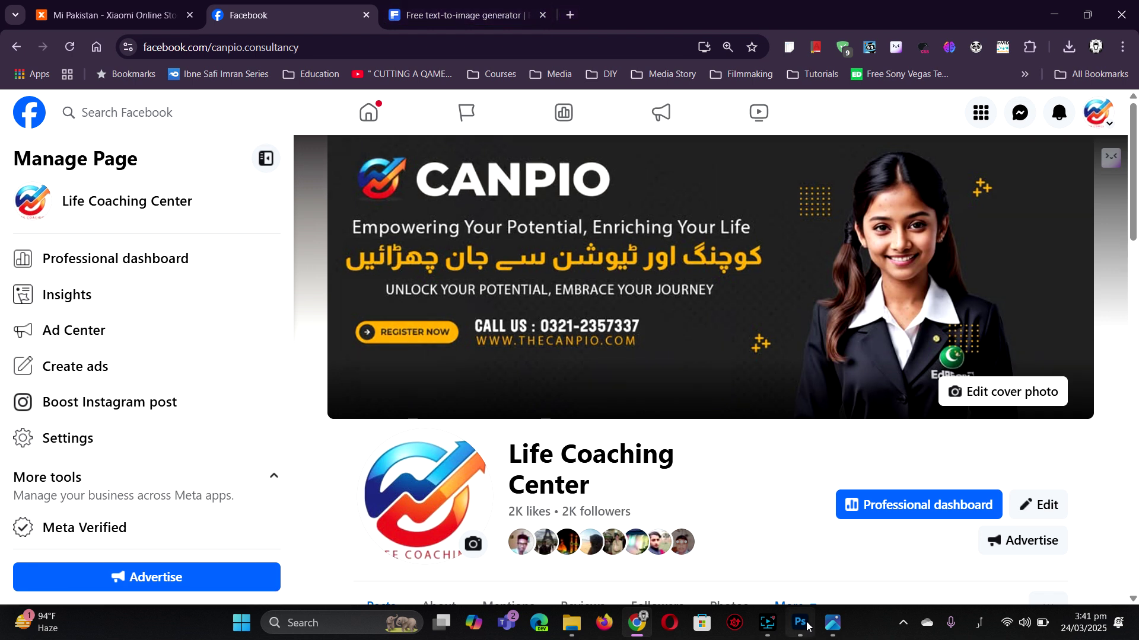
{"action": "left_click", "coordinate": [571, 16]}
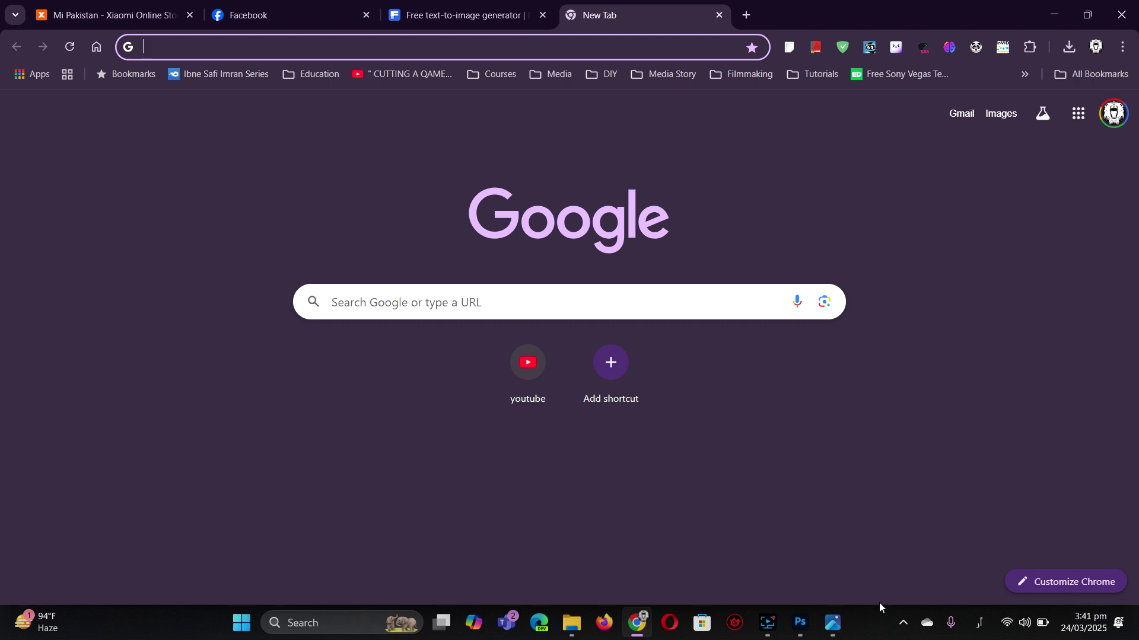
- Switch the keyboard back to English and go to chatgpt.com
{"action": "left_click", "coordinate": [981, 623]}
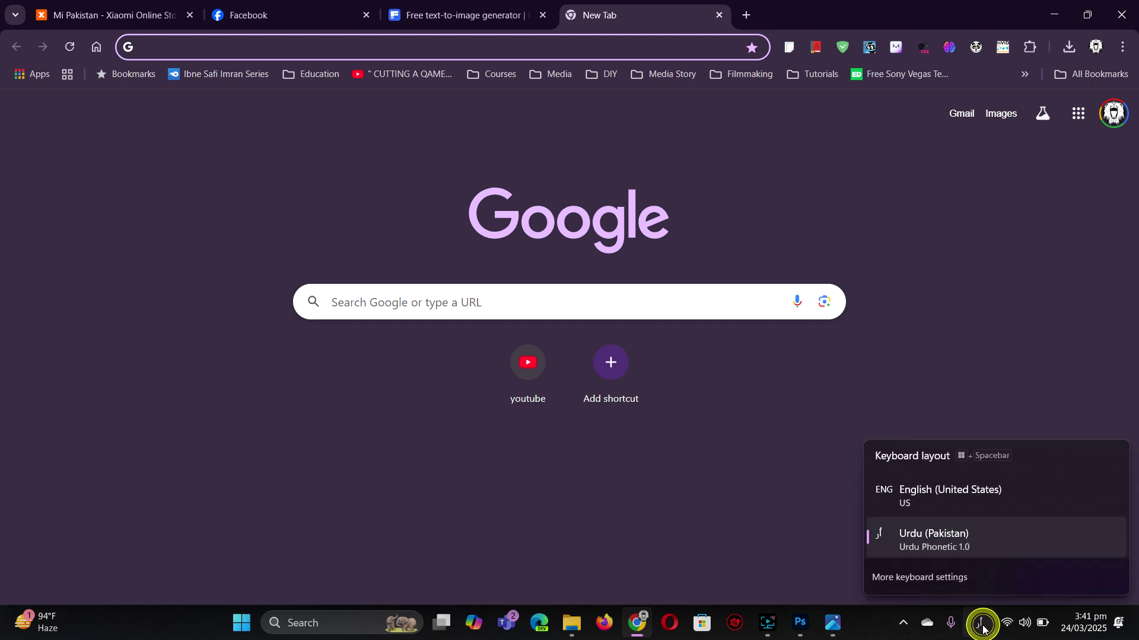
{"action": "left_click", "coordinate": [938, 504]}
{"action": "type", "text": "e"}
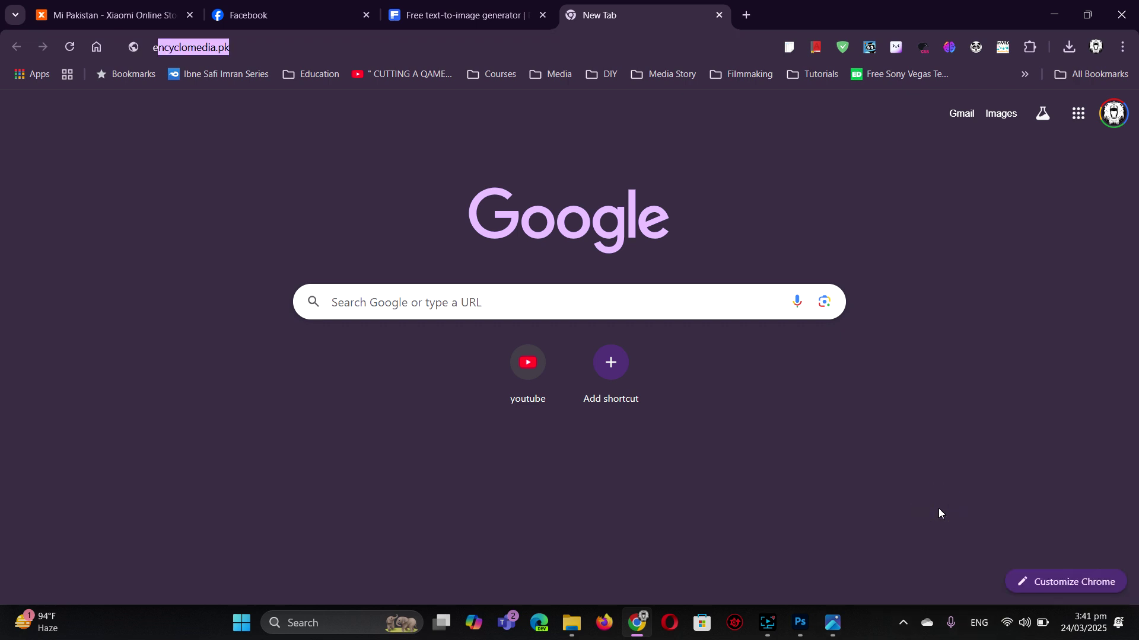
{"action": "type", "text": "n"}
{"action": "key", "text": "BackSpace"}
{"action": "key", "text": "BackSpace"}
{"action": "key", "text": "BackSpace"}
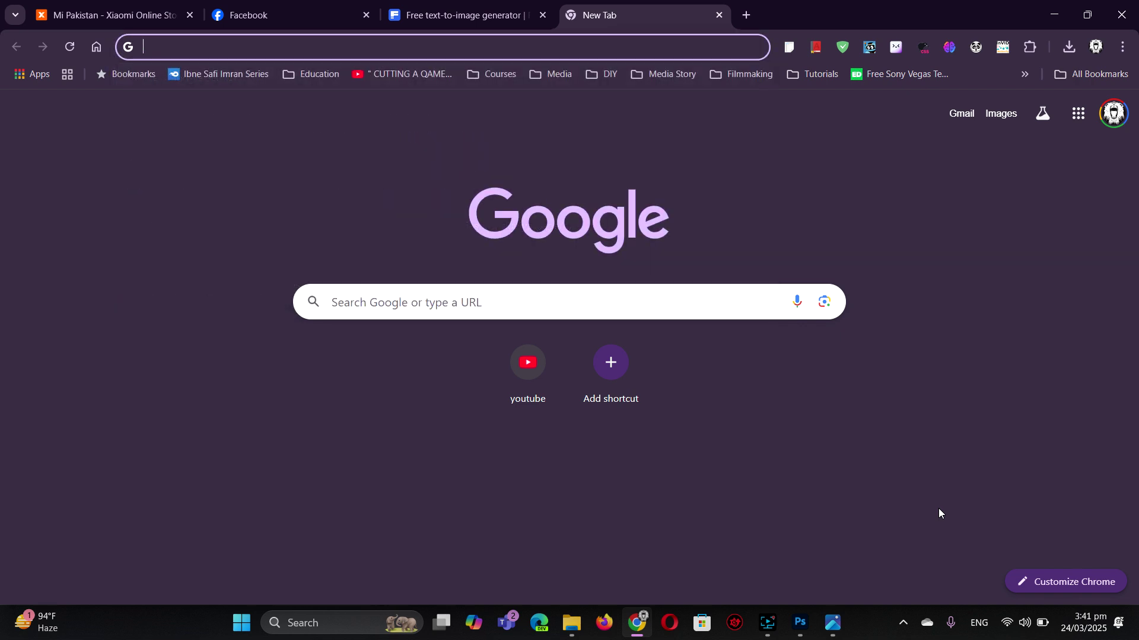
{"action": "type", "text": "chat.openai.com"}
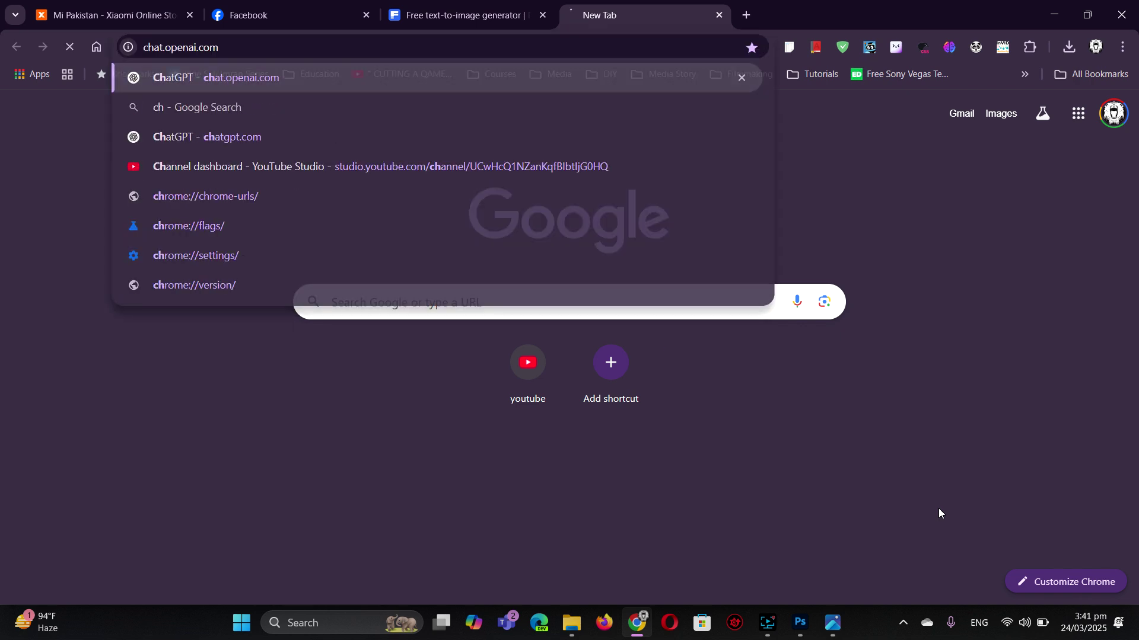
{"action": "key", "text": "Return"}
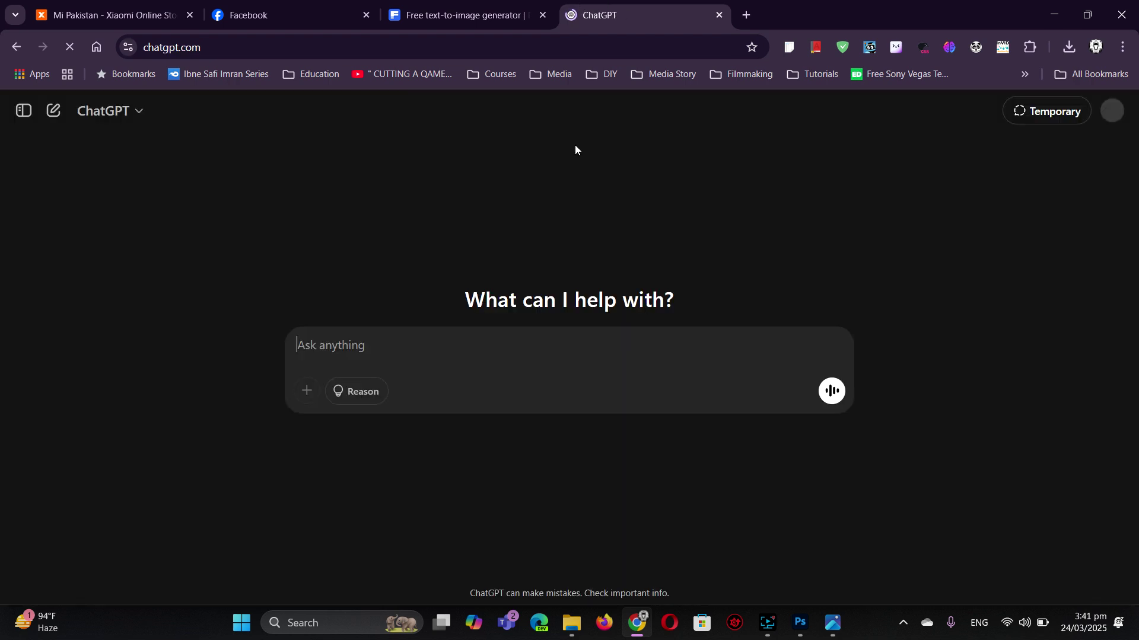
- Ask ChatGPT to write a tagline for Life Coaching Center, then request it in Urdu
{"action": "left_click", "coordinate": [476, 348]}
{"action": "type", "text": "write a"}
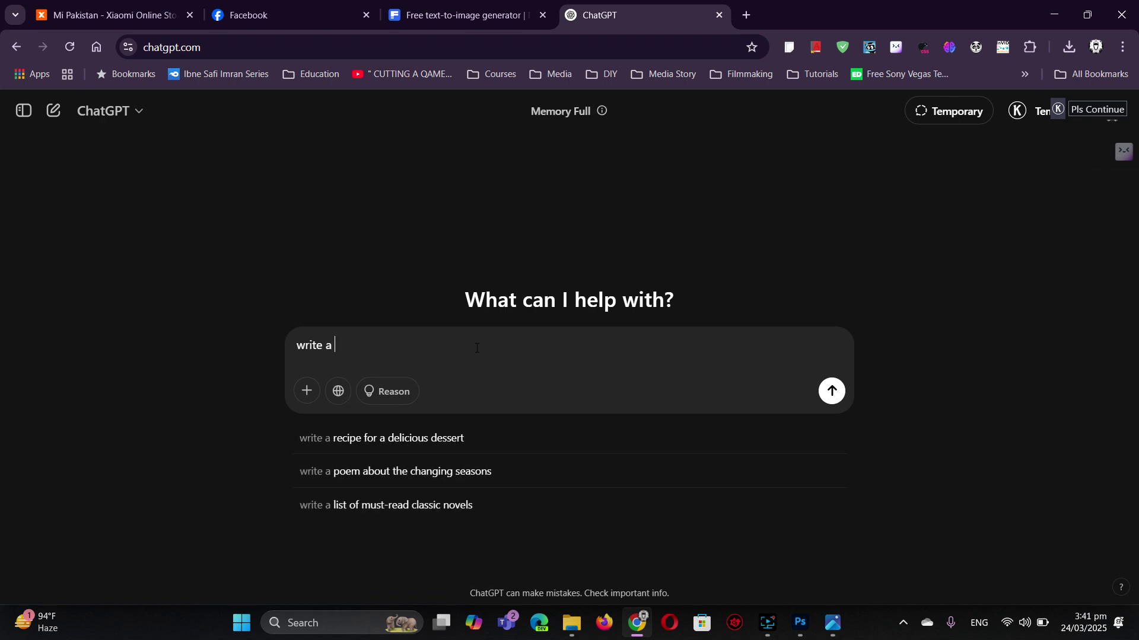
{"action": "type", "text": " tagli"}
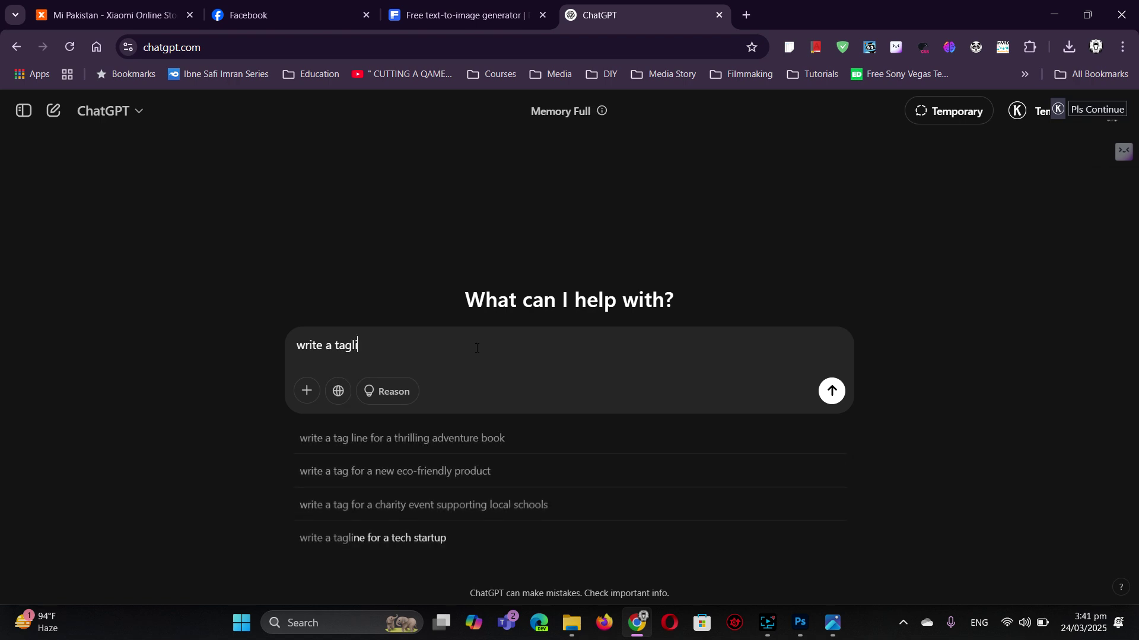
{"action": "type", "text": "ne for Lif"}
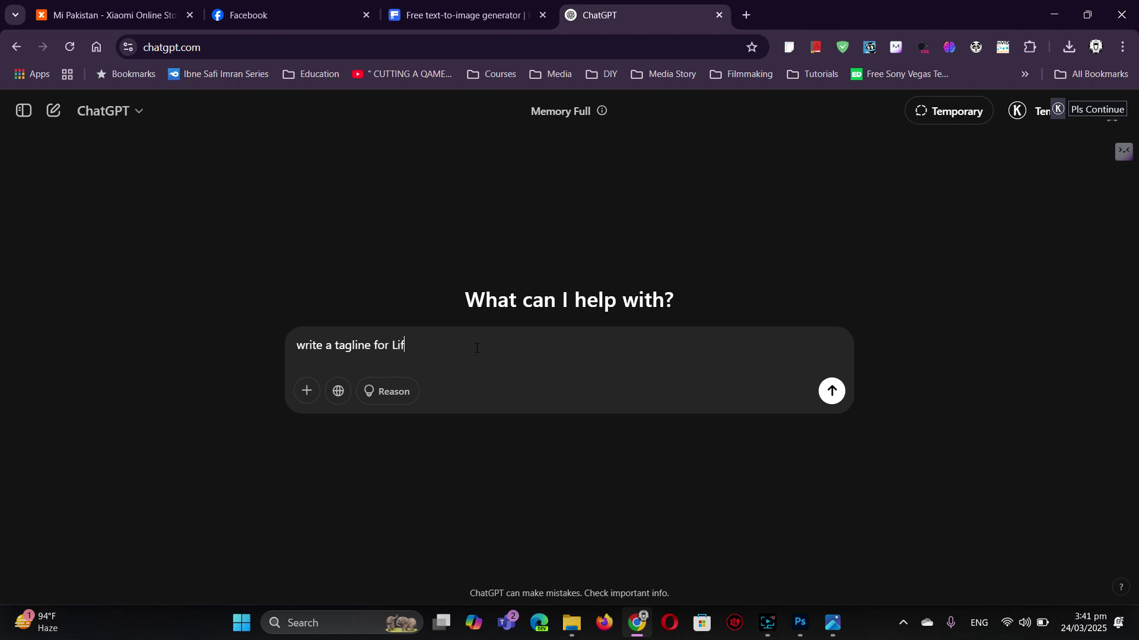
{"action": "type", "text": "e Coaching Center"}
{"action": "key", "text": "Return"}
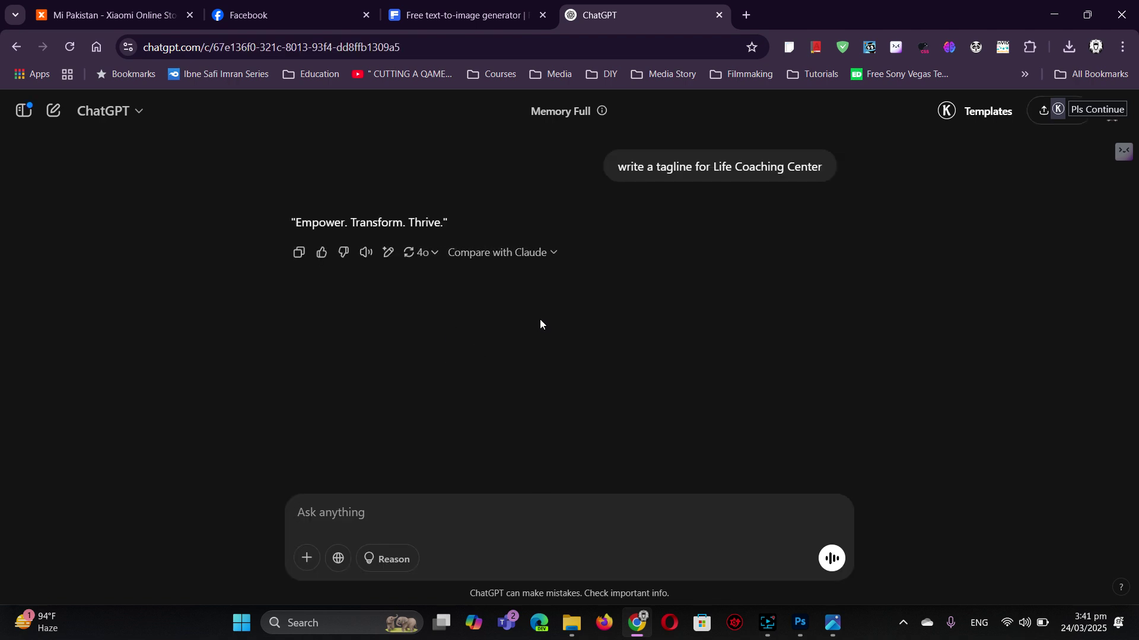
{"action": "left_click", "coordinate": [507, 515]}
{"action": "type", "text": "wri"}
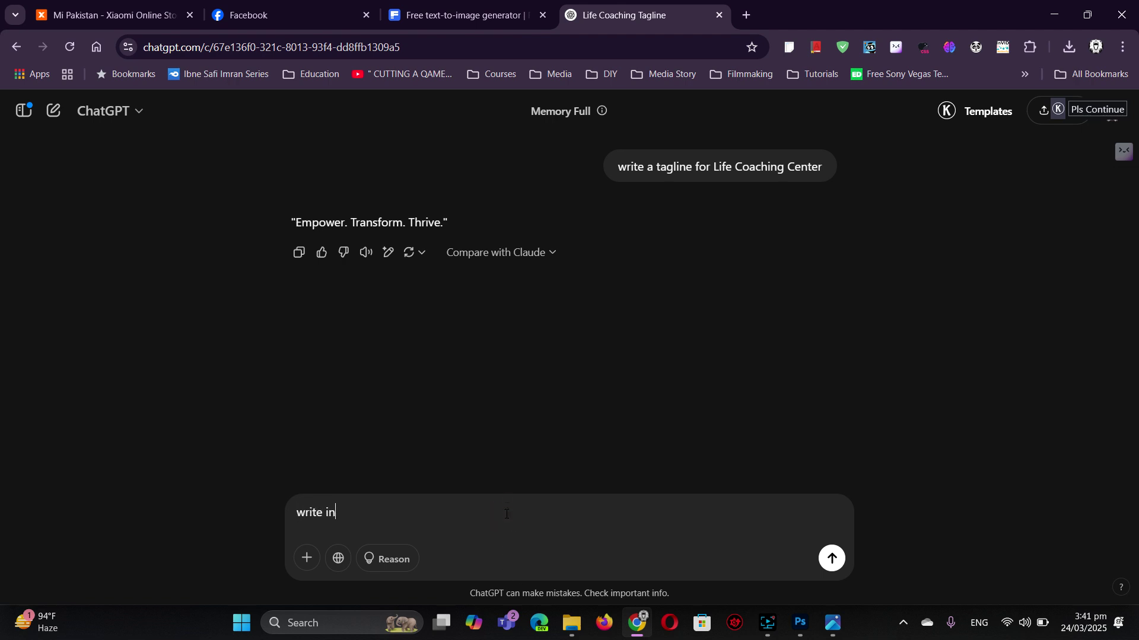
{"action": "type", "text": "te in urdu"}
{"action": "key", "text": "Return"}
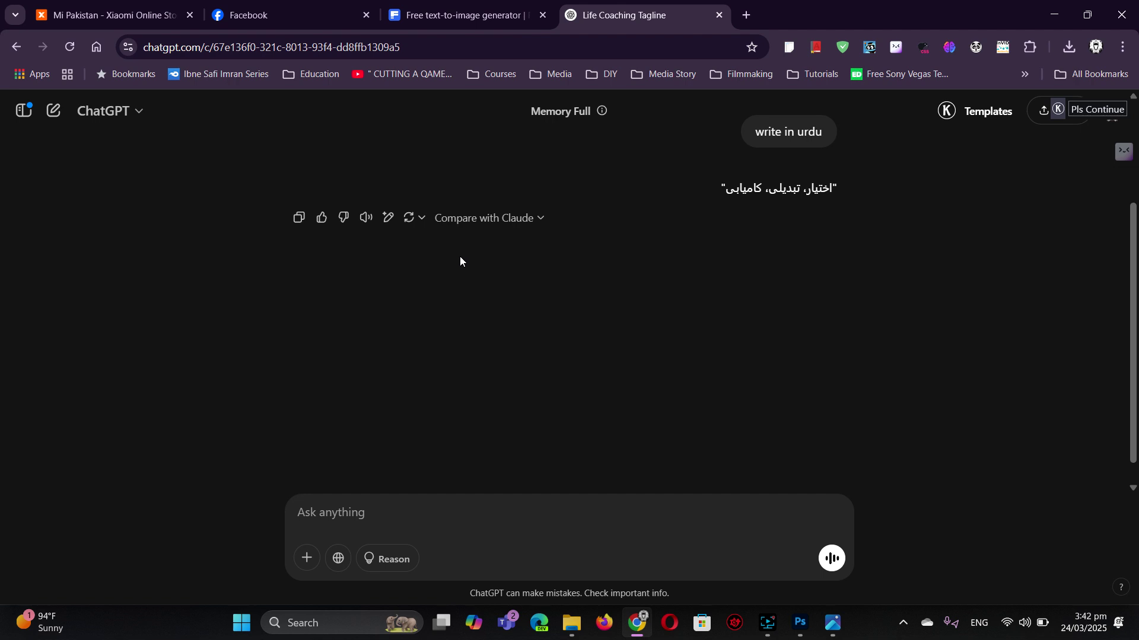
- Copy the tagline 'Empower. Transform. Thrive.' and return to Photoshop
{"action": "scroll", "coordinate": [461, 255], "scroll_direction": "up", "scroll_amount": 3}
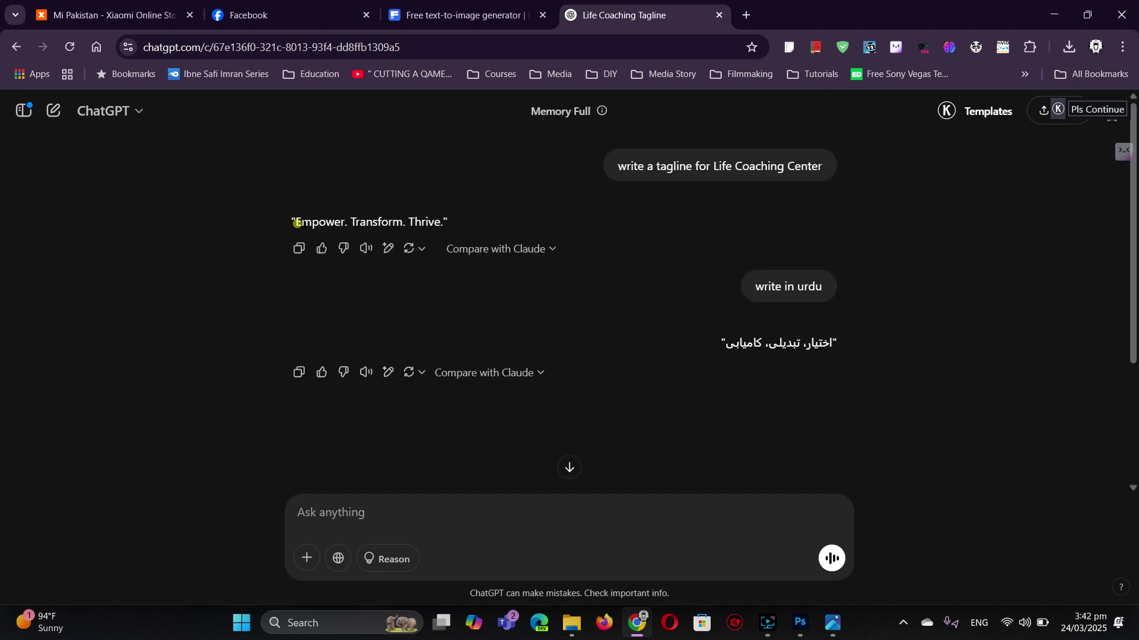
{"action": "left_click_drag", "start_coordinate": [297, 223], "coordinate": [440, 222]}
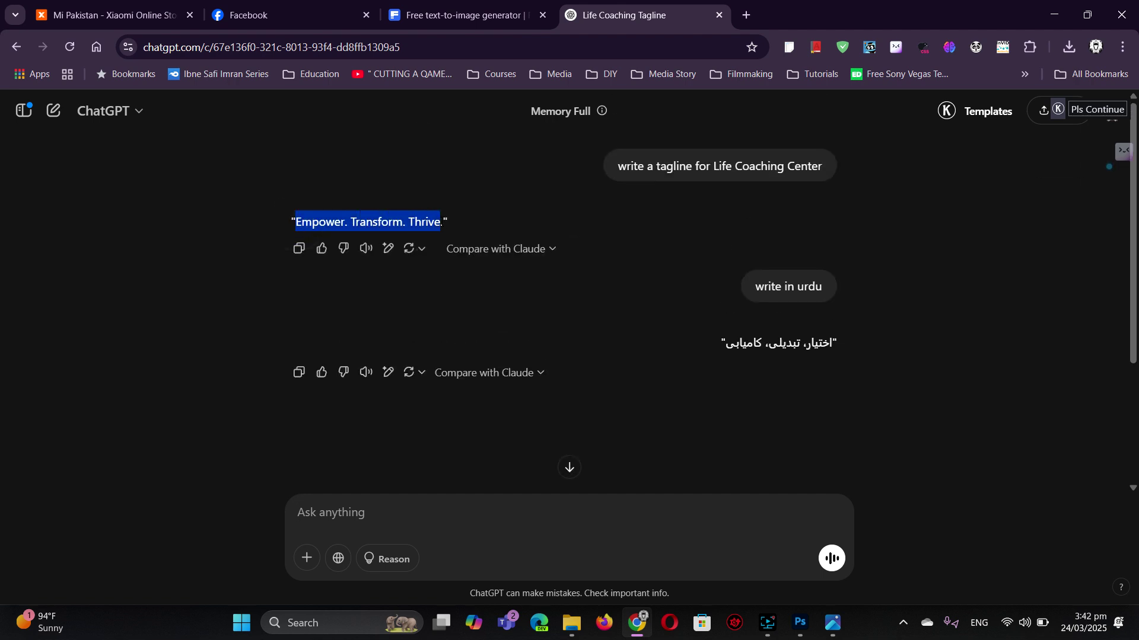
{"action": "right_click", "coordinate": [428, 224]}
{"action": "left_click", "coordinate": [462, 239]}
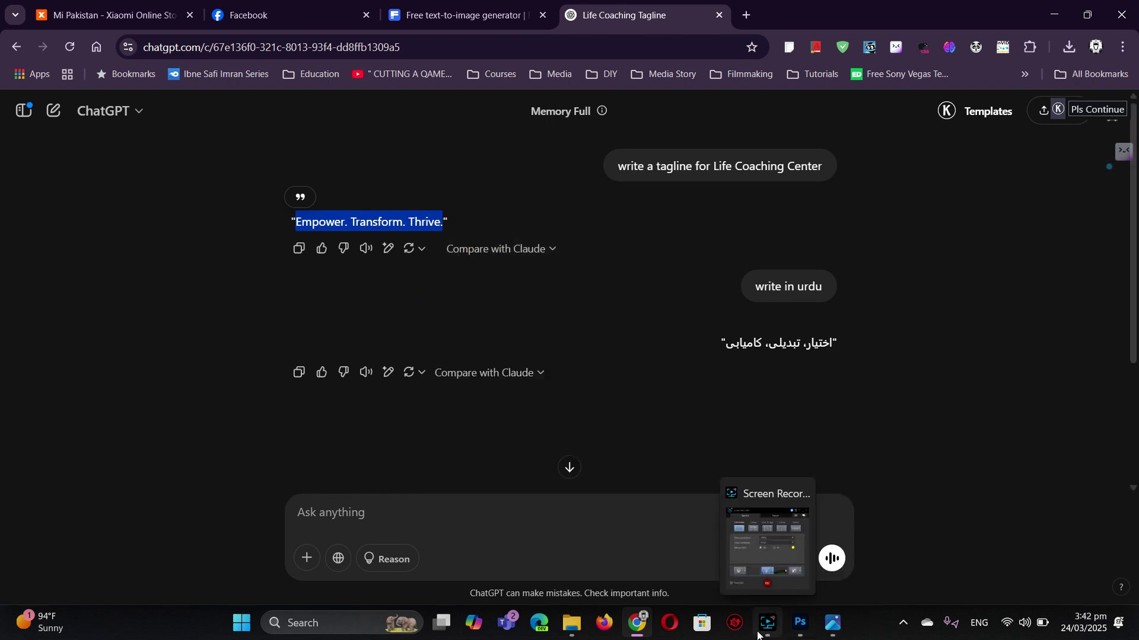
{"action": "left_click", "coordinate": [798, 621]}
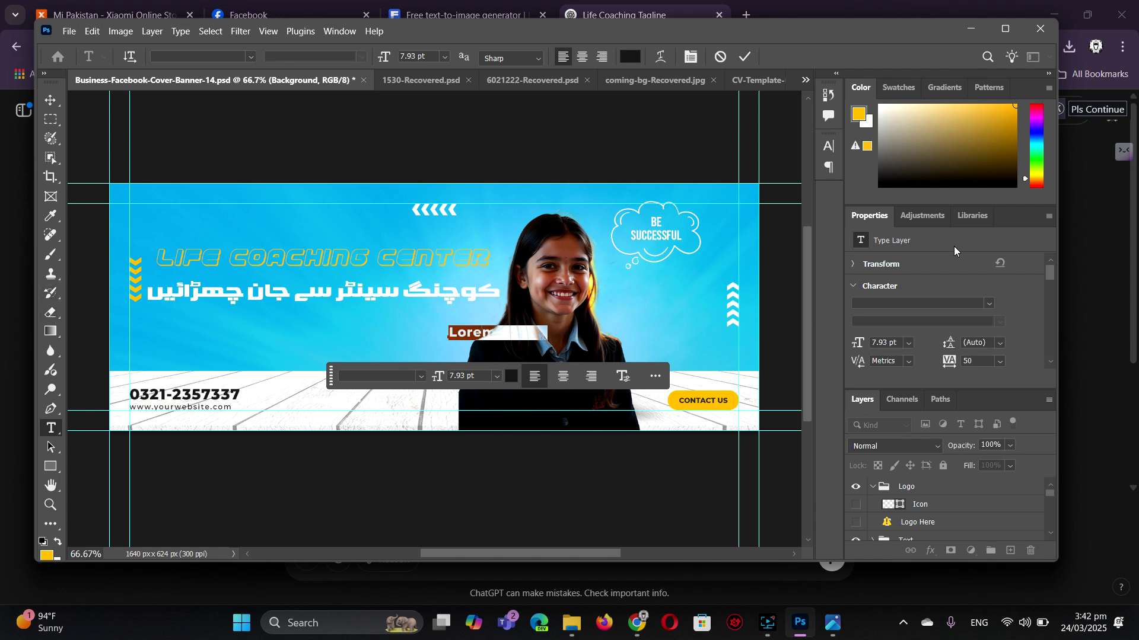
- Paste 'Empower. Transform. Thrive.' over the Lorem placeholder and move it beneath the Urdu headline
{"action": "key", "text": "ctrl+v"}
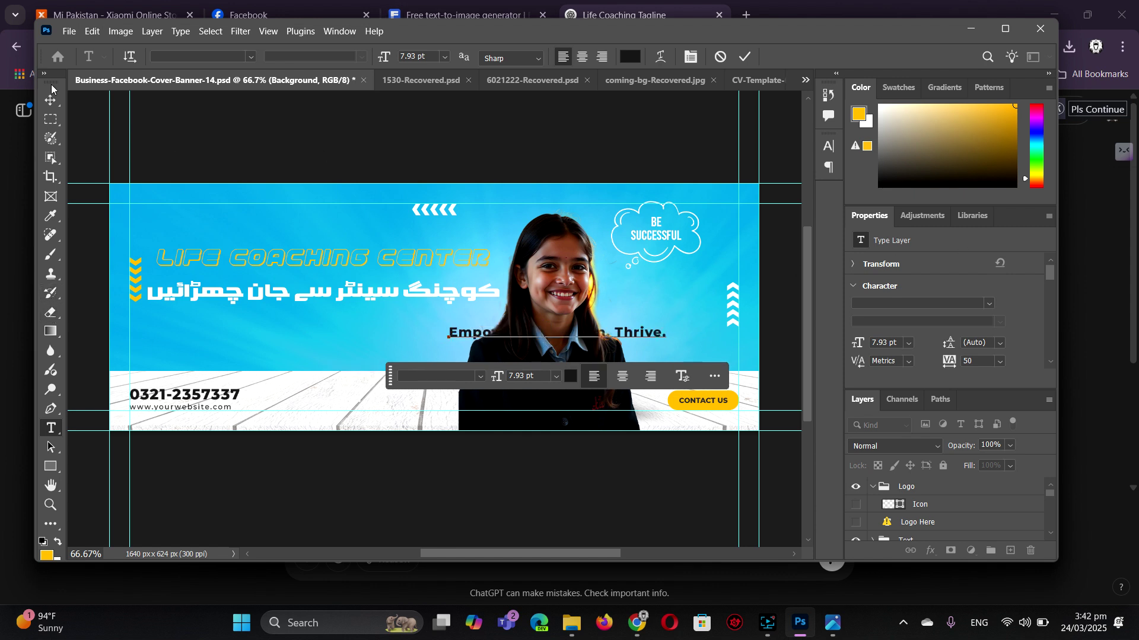
{"action": "left_click", "coordinate": [51, 100]}
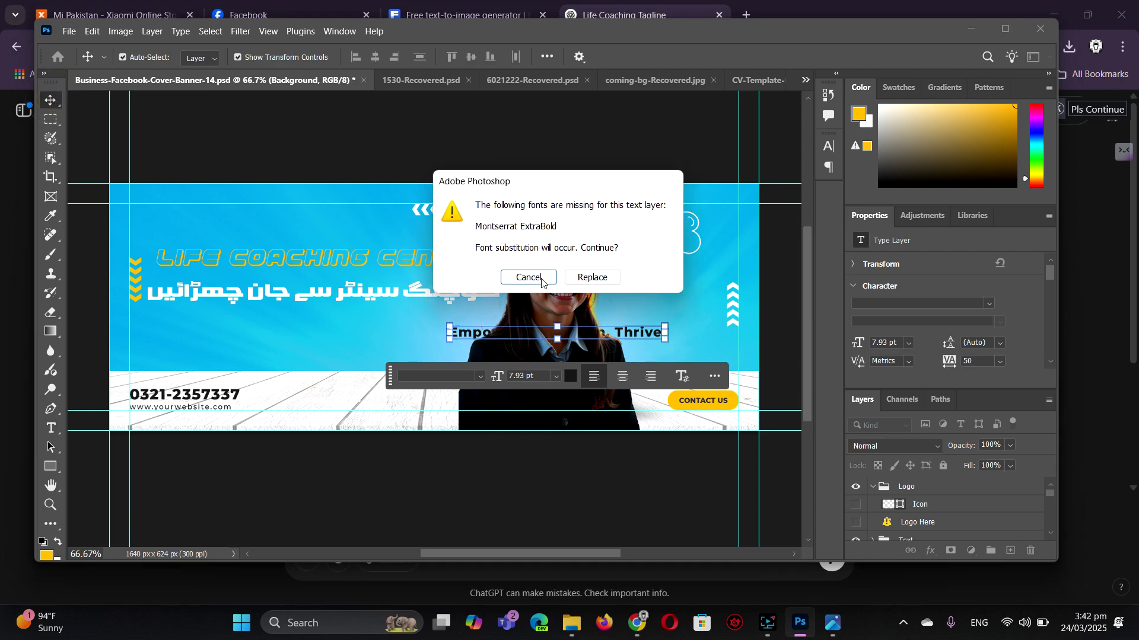
{"action": "left_click", "coordinate": [590, 277]}
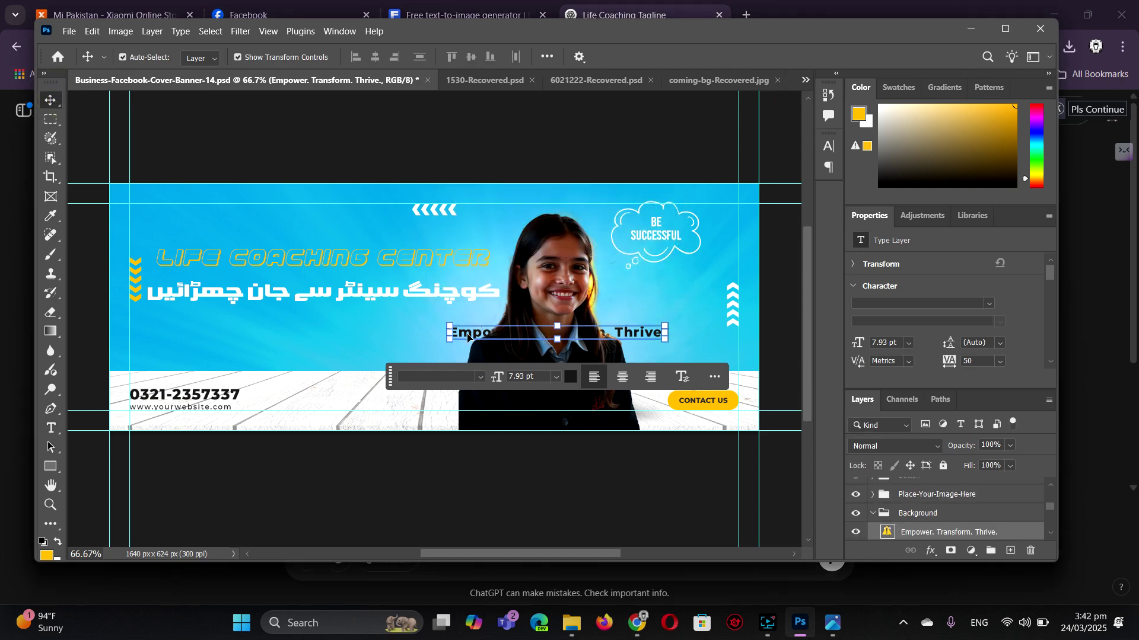
{"action": "left_click_drag", "start_coordinate": [468, 337], "coordinate": [238, 332]}
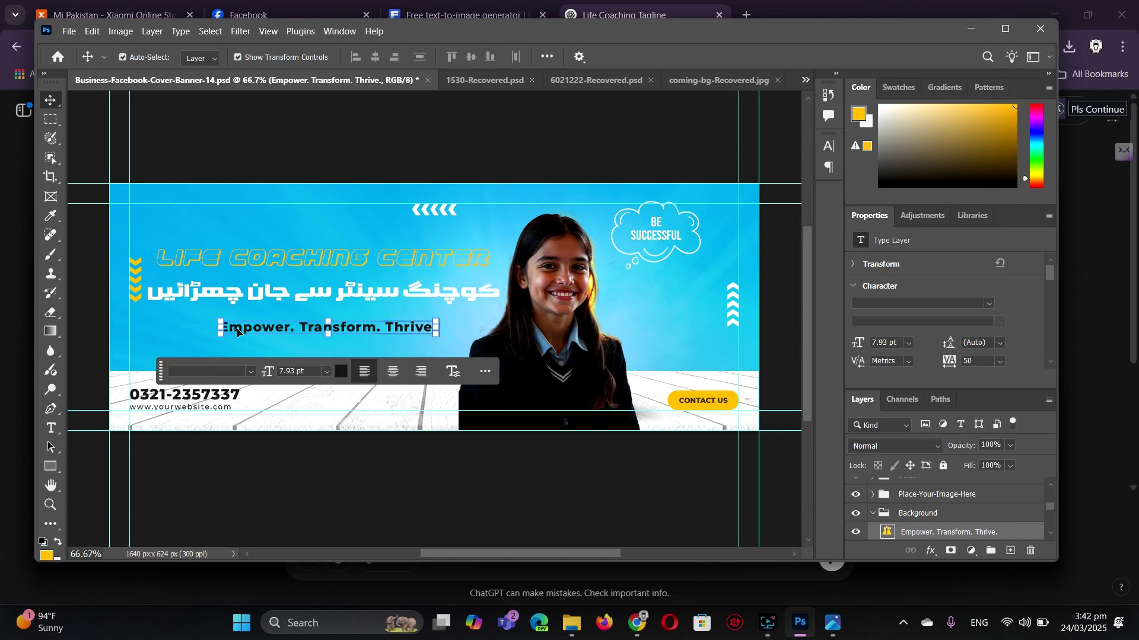
{"action": "left_click", "coordinate": [828, 146]}
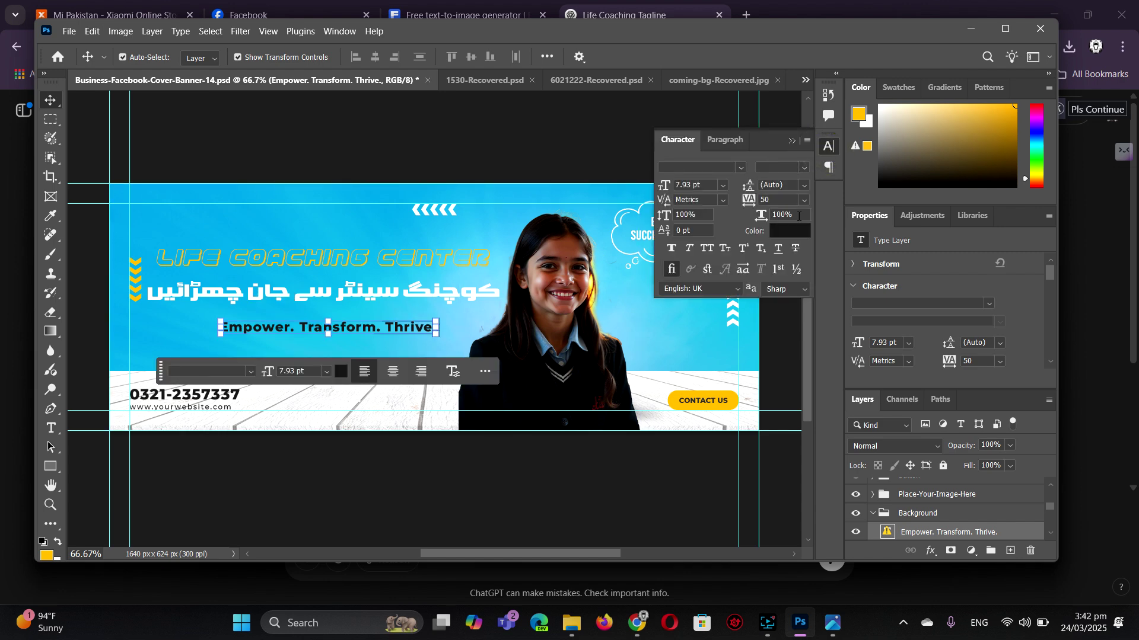
- Colour the tagline text with the chevrons' yellow, #ffb400
{"action": "left_click", "coordinate": [796, 238]}
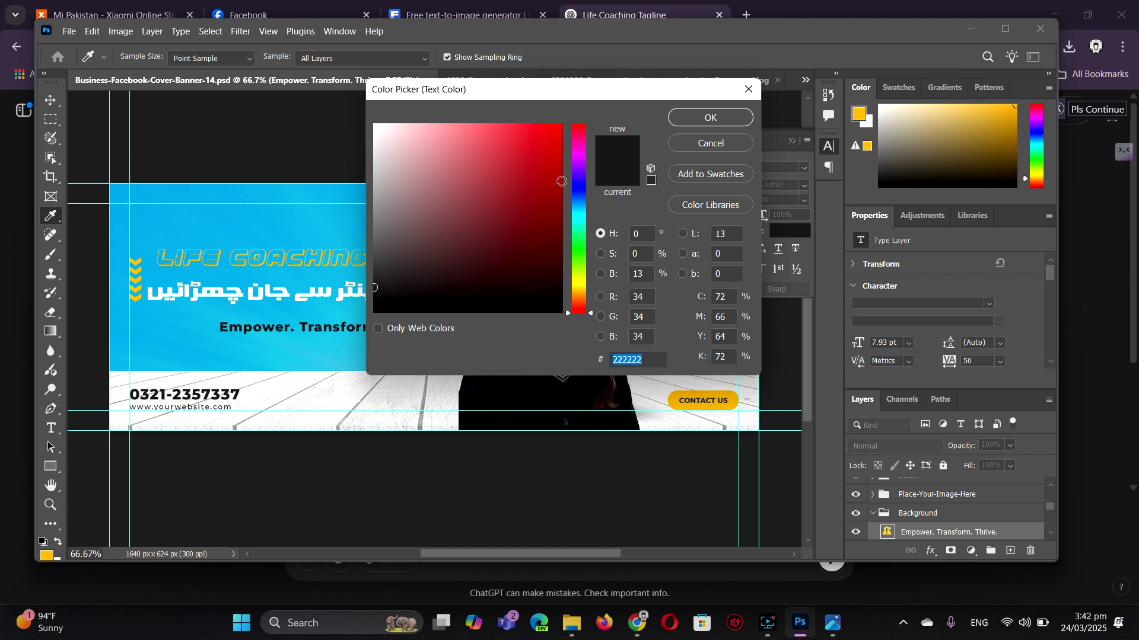
{"action": "left_click", "coordinate": [561, 181]}
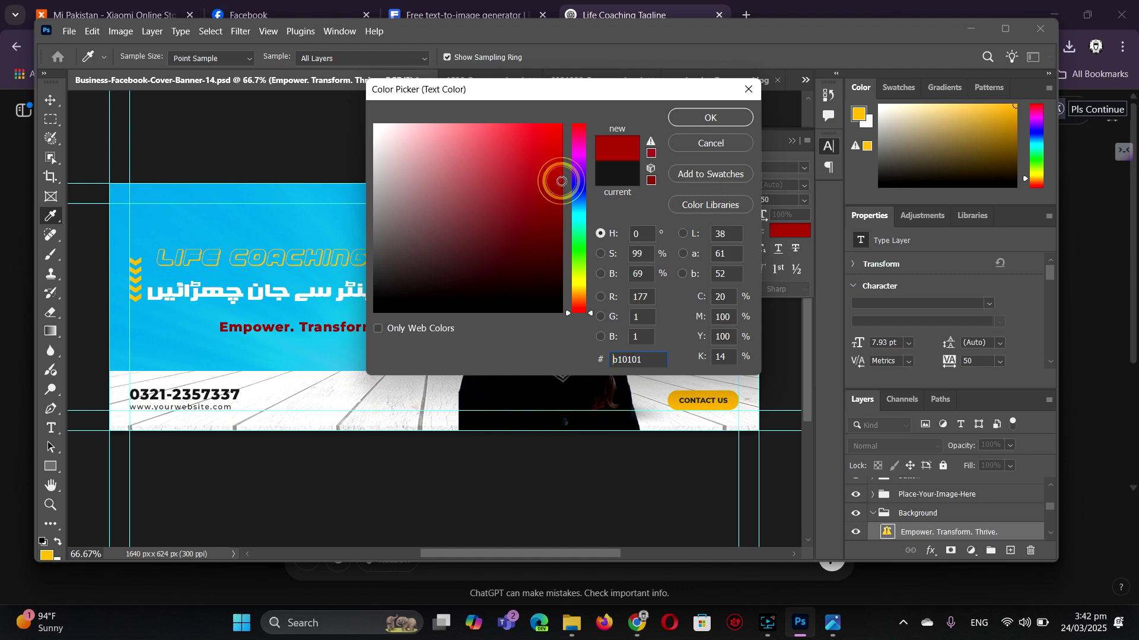
{"action": "left_click", "coordinate": [135, 290]}
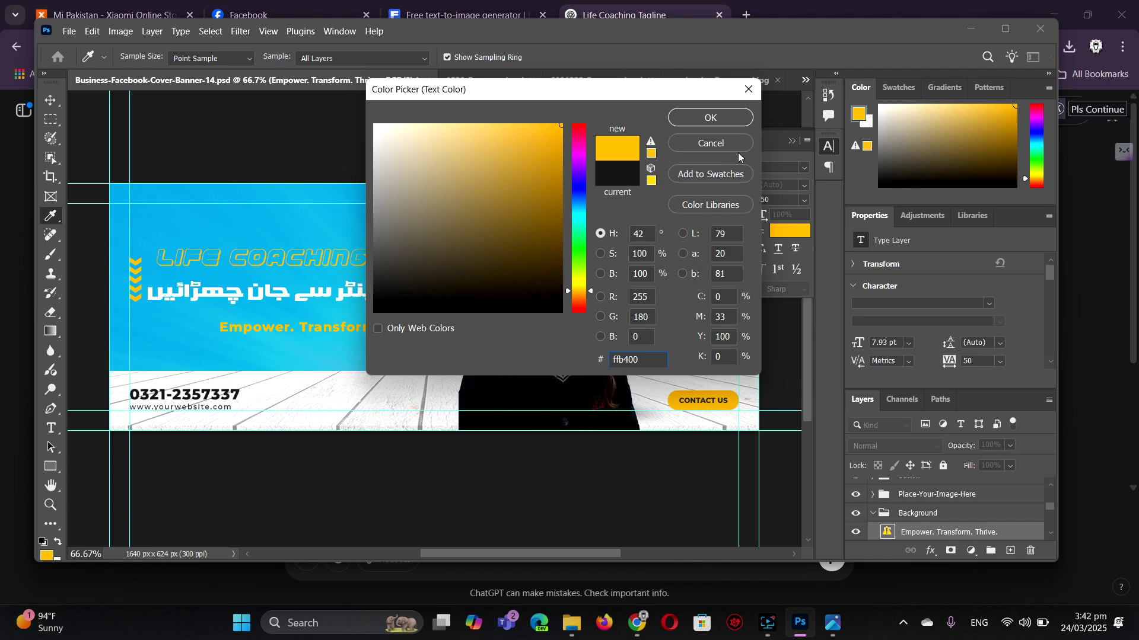
{"action": "left_click", "coordinate": [711, 117]}
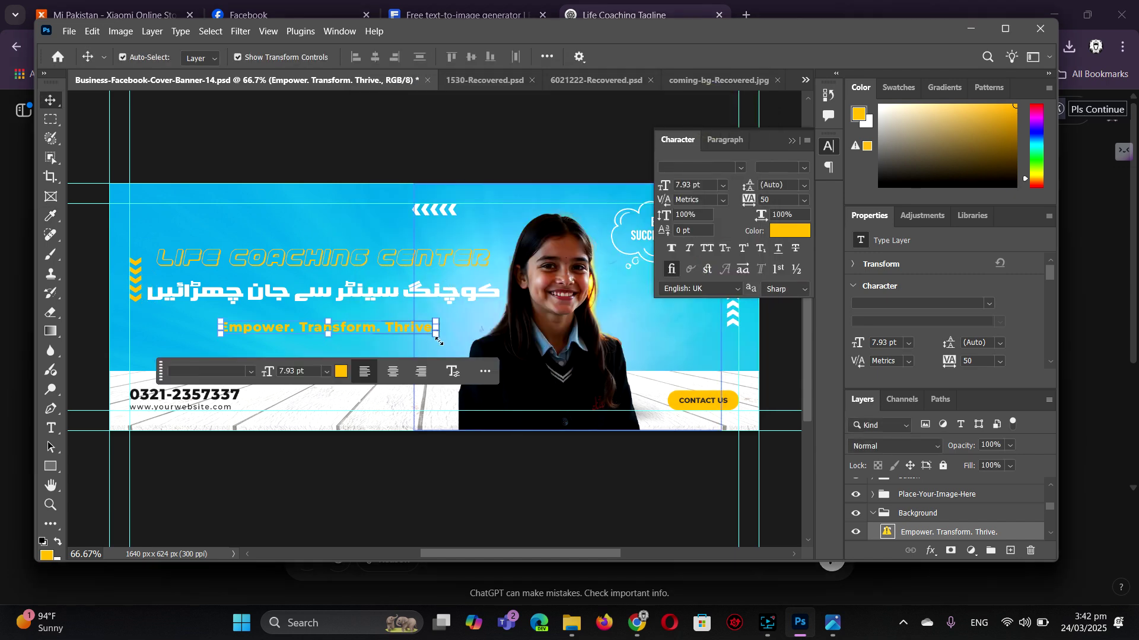
- Scale the tagline up to about 10.7 pt beneath the Urdu headline
{"action": "left_click_drag", "start_coordinate": [436, 335], "coordinate": [465, 336]}
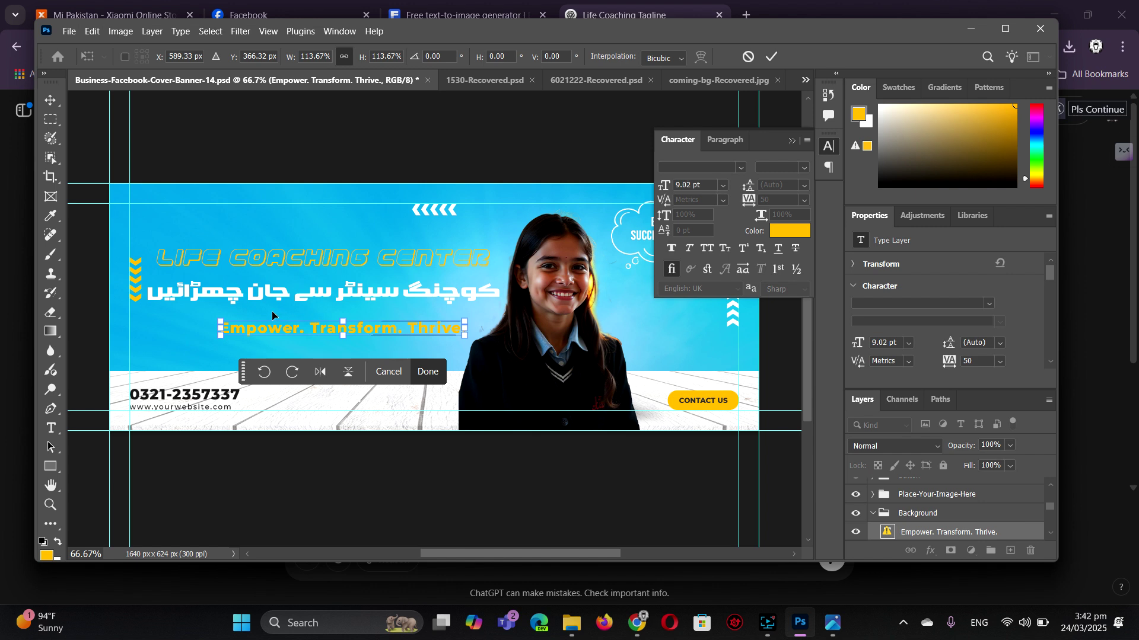
{"action": "left_click_drag", "start_coordinate": [219, 322], "coordinate": [174, 300]}
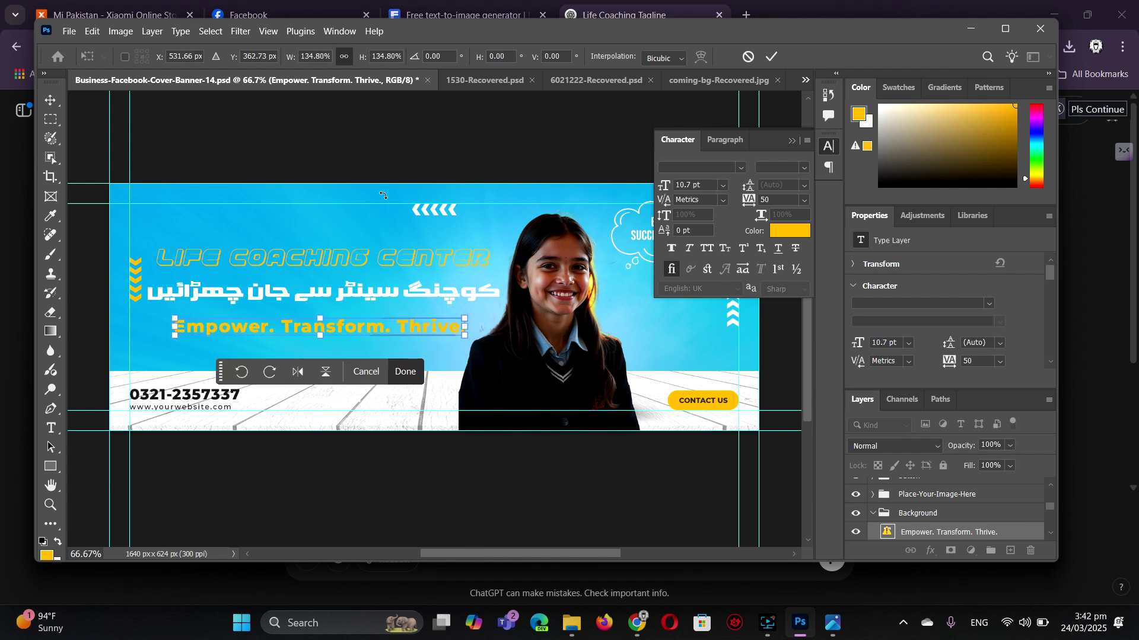
{"action": "left_click", "coordinate": [50, 100]}
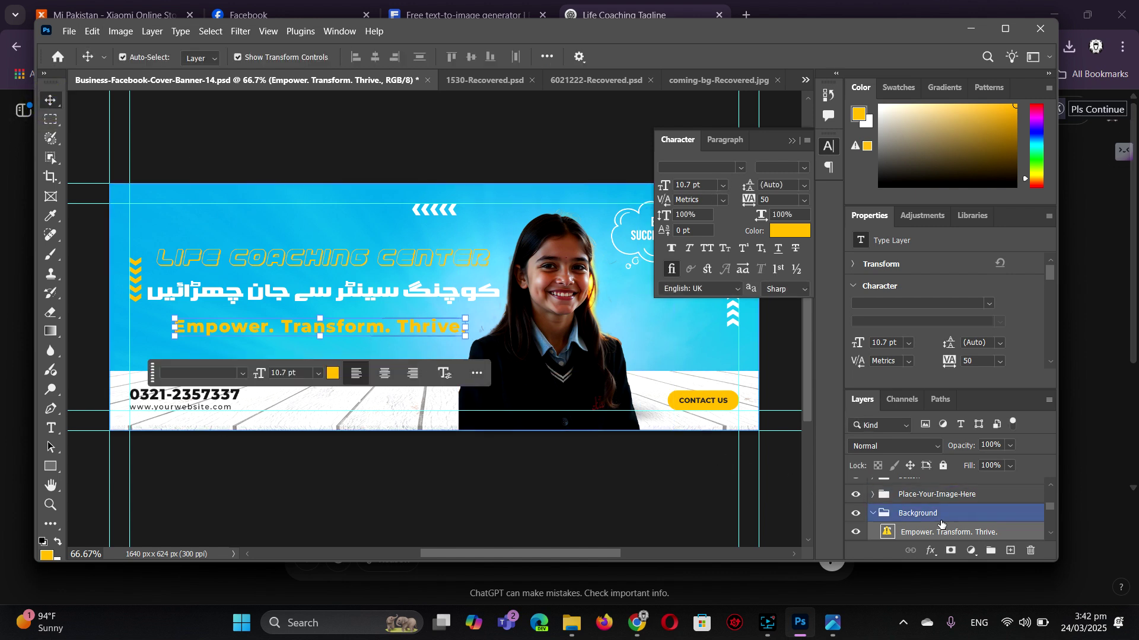
- Duplicate the tagline layer with Ctrl+J and select the original layer below
{"action": "left_click", "coordinate": [932, 552]}
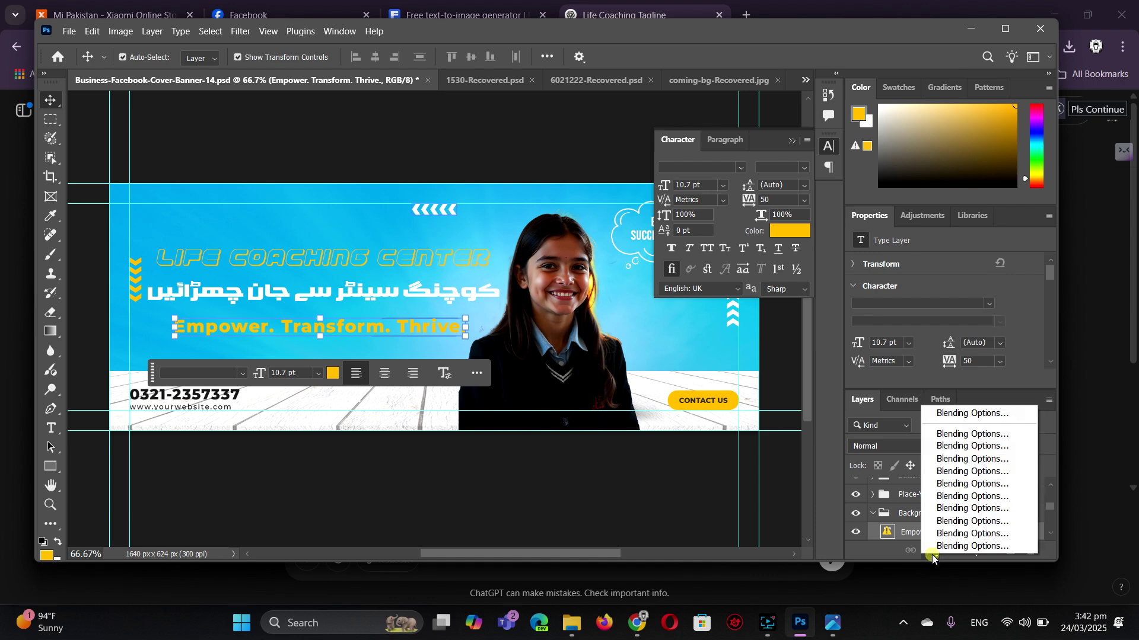
{"action": "left_click", "coordinate": [932, 554]}
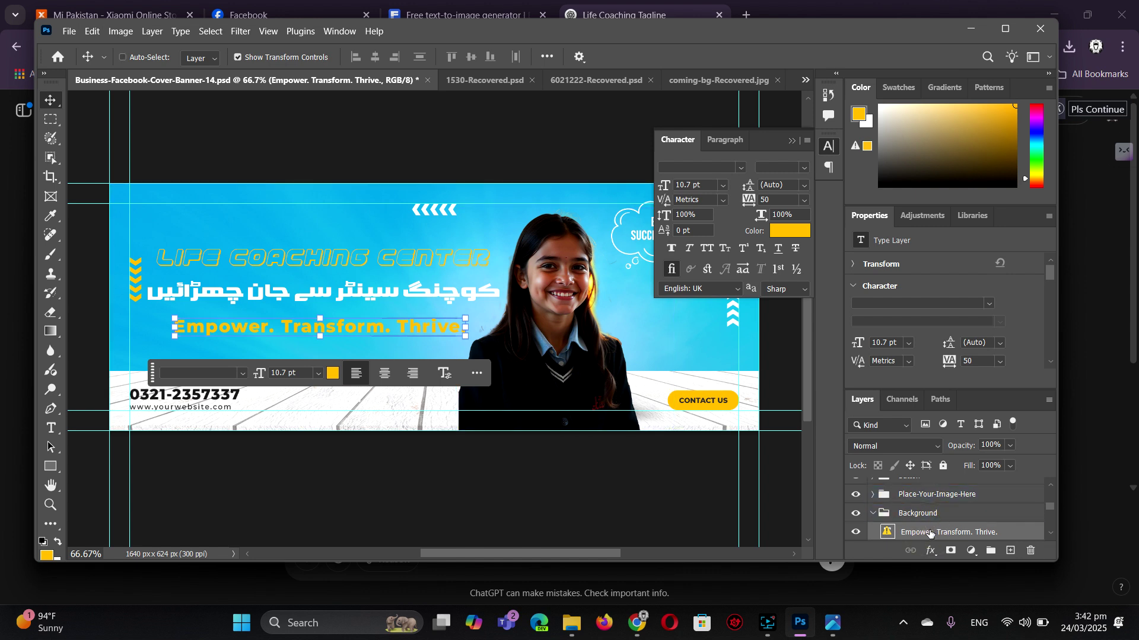
{"action": "key", "text": "ctrl+j"}
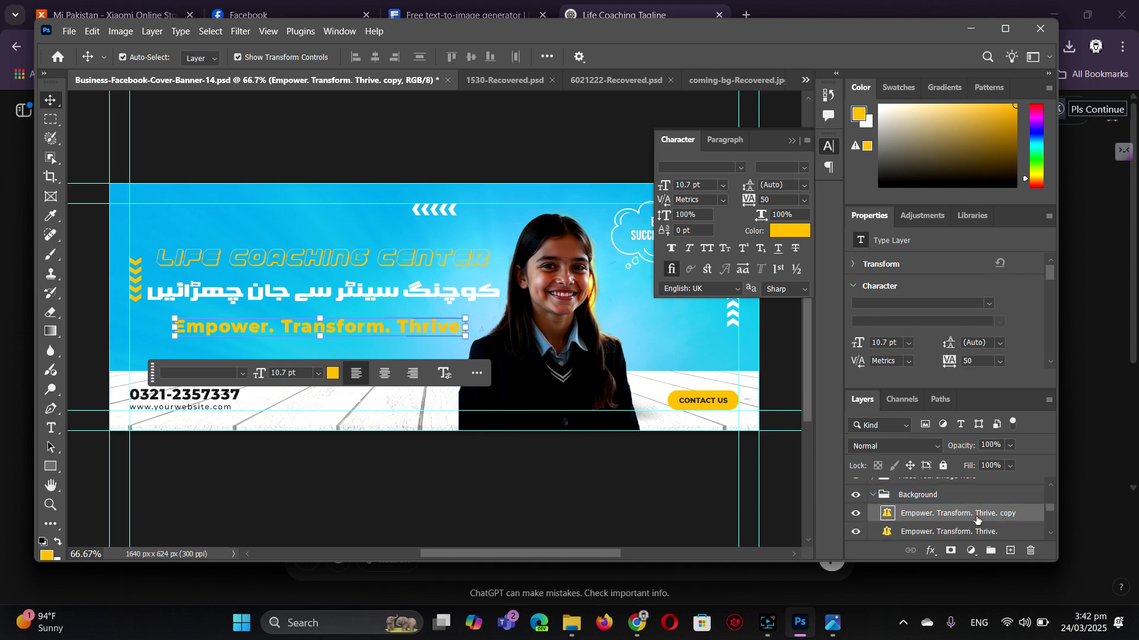
{"action": "left_click", "coordinate": [959, 531]}
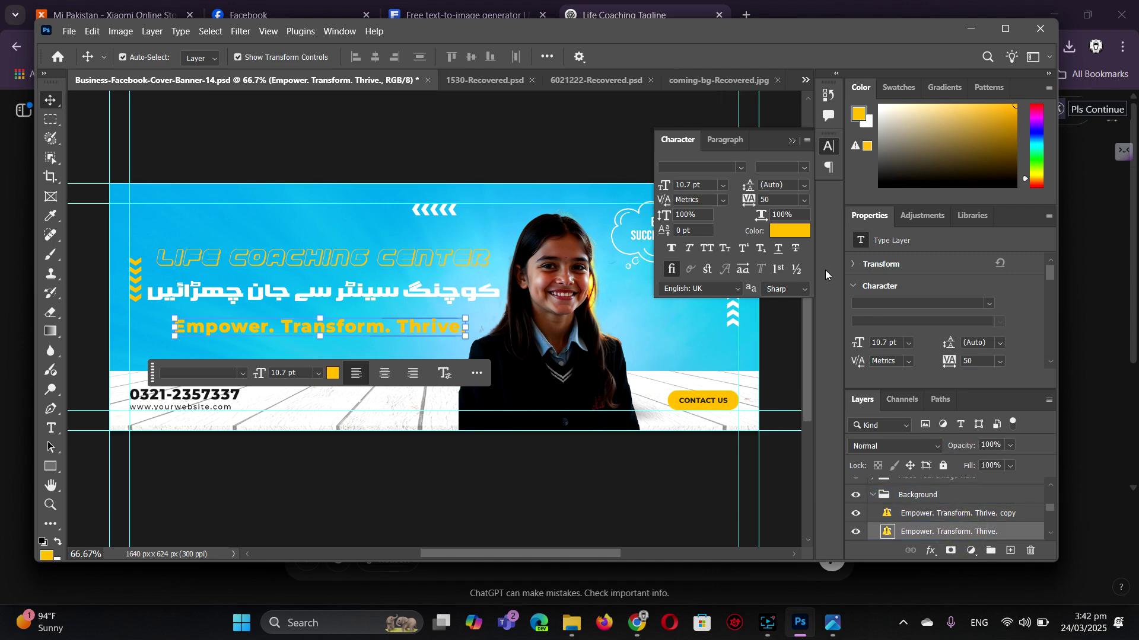
- Change the original tagline layer's text colour to near-black 080808
{"action": "left_click", "coordinate": [789, 231]}
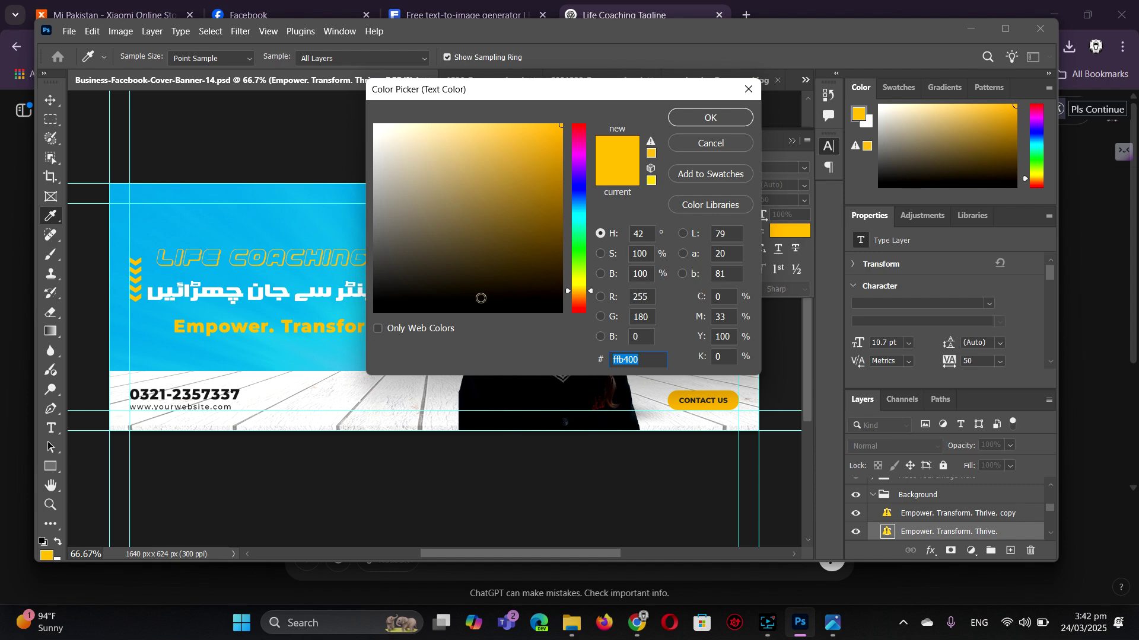
{"action": "left_click", "coordinate": [381, 308]}
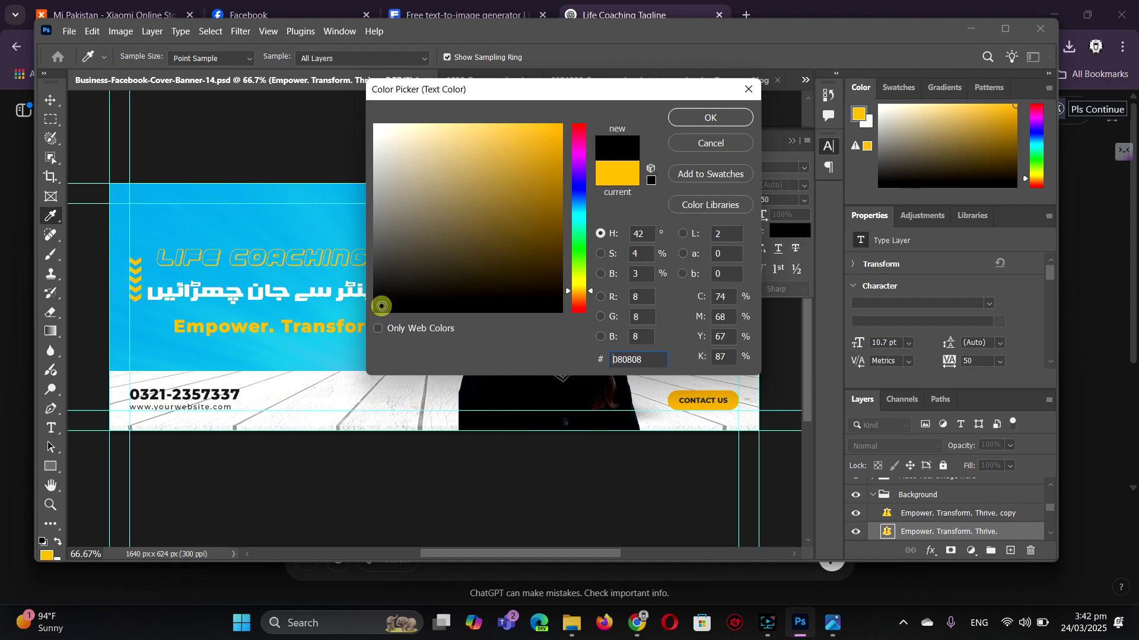
{"action": "left_click", "coordinate": [693, 117]}
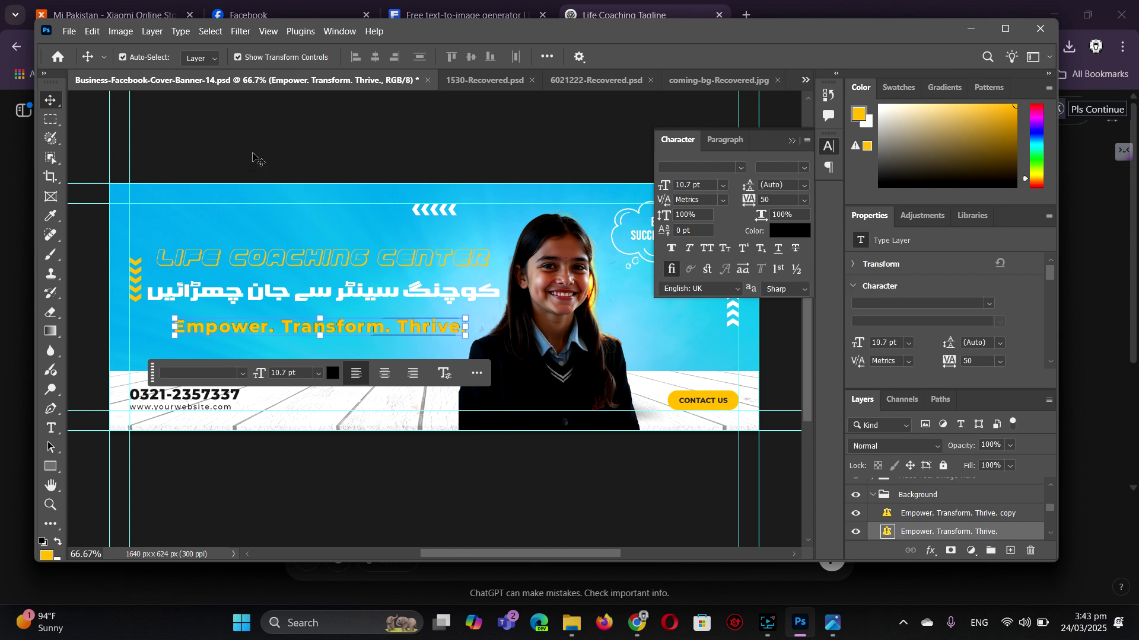
- On the yellow copy layer, retype the final period after 'Thrive'
{"action": "left_click", "coordinate": [941, 511]}
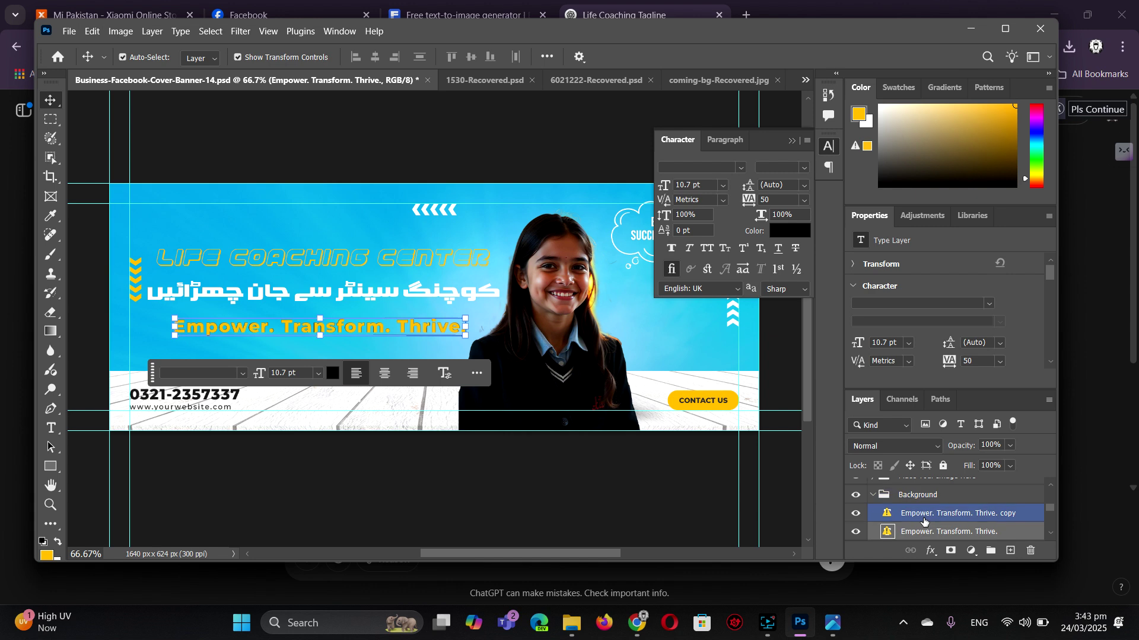
{"action": "left_click", "coordinate": [670, 268]}
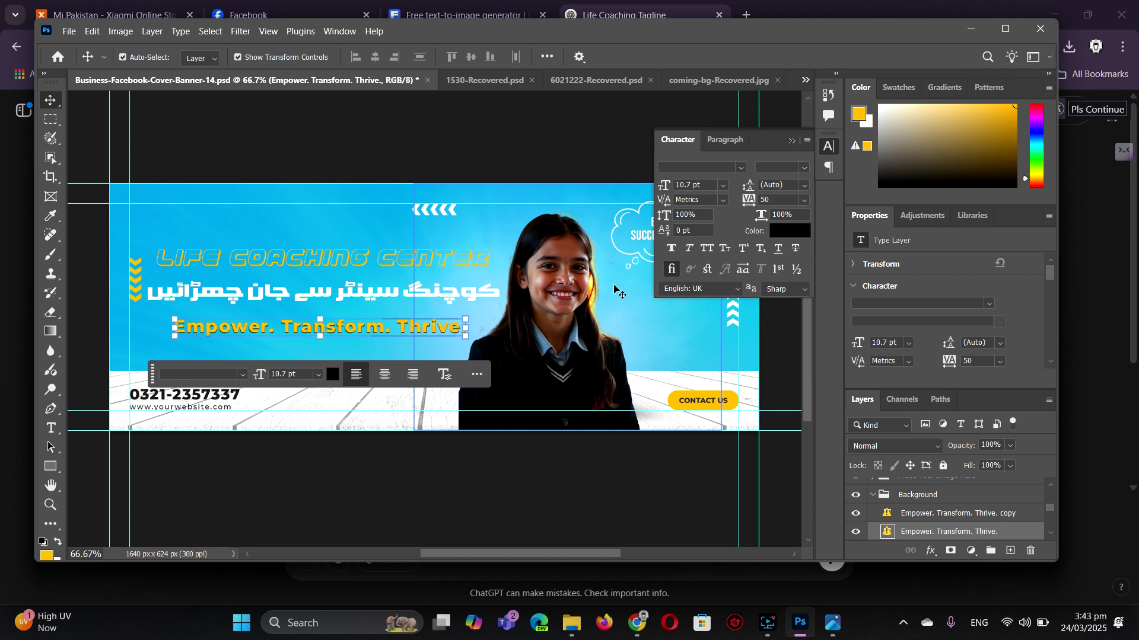
{"action": "key", "text": "BackSpace"}
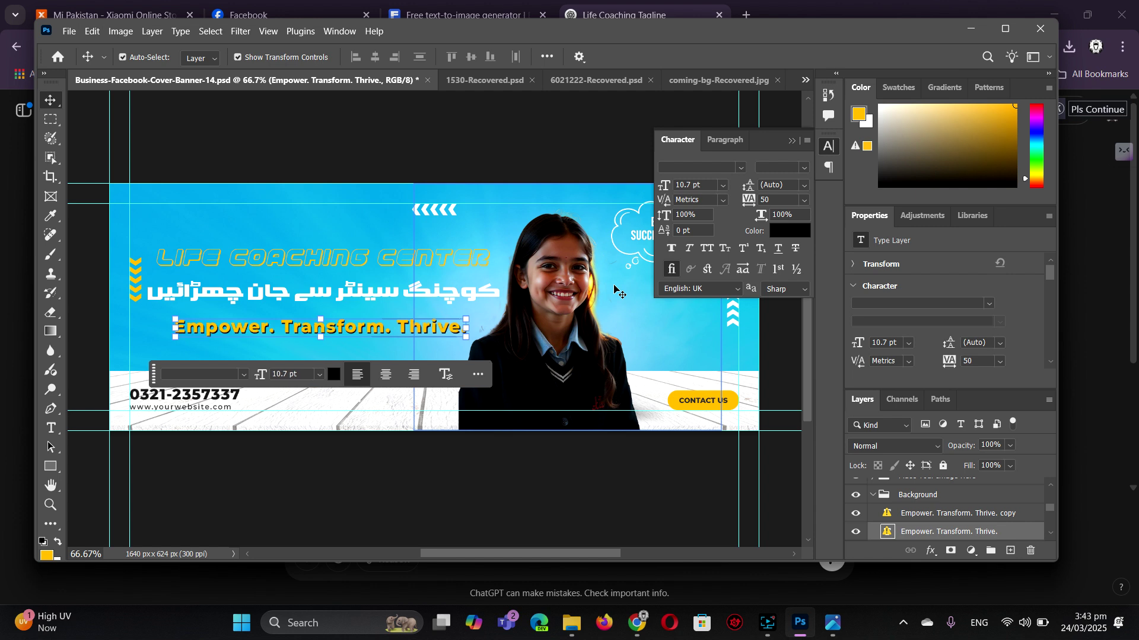
{"action": "type", "text": "."}
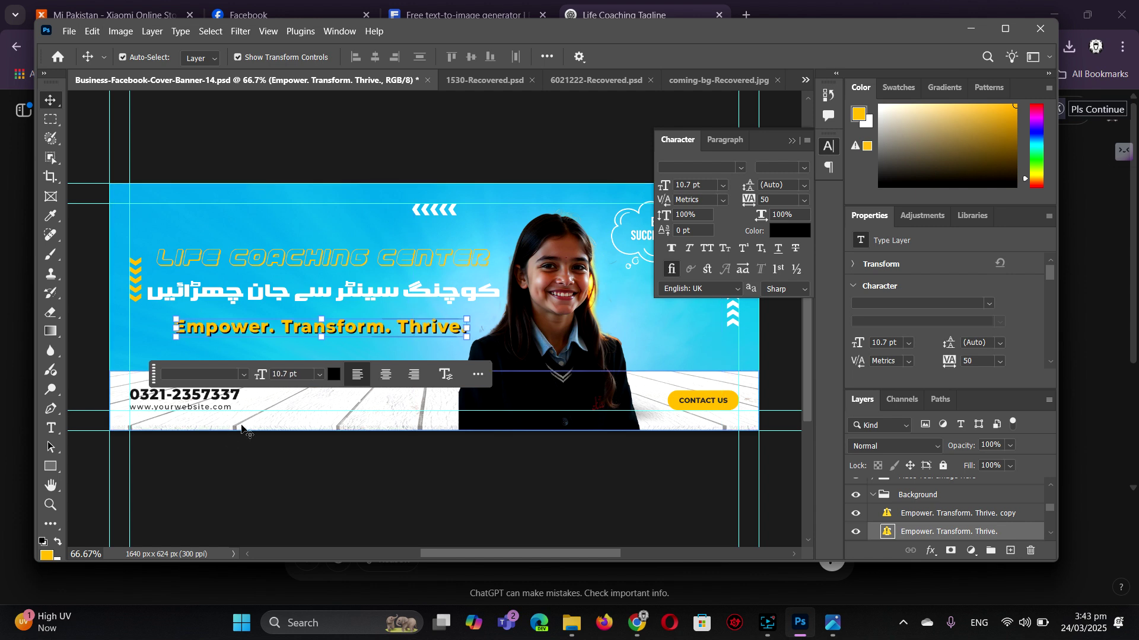